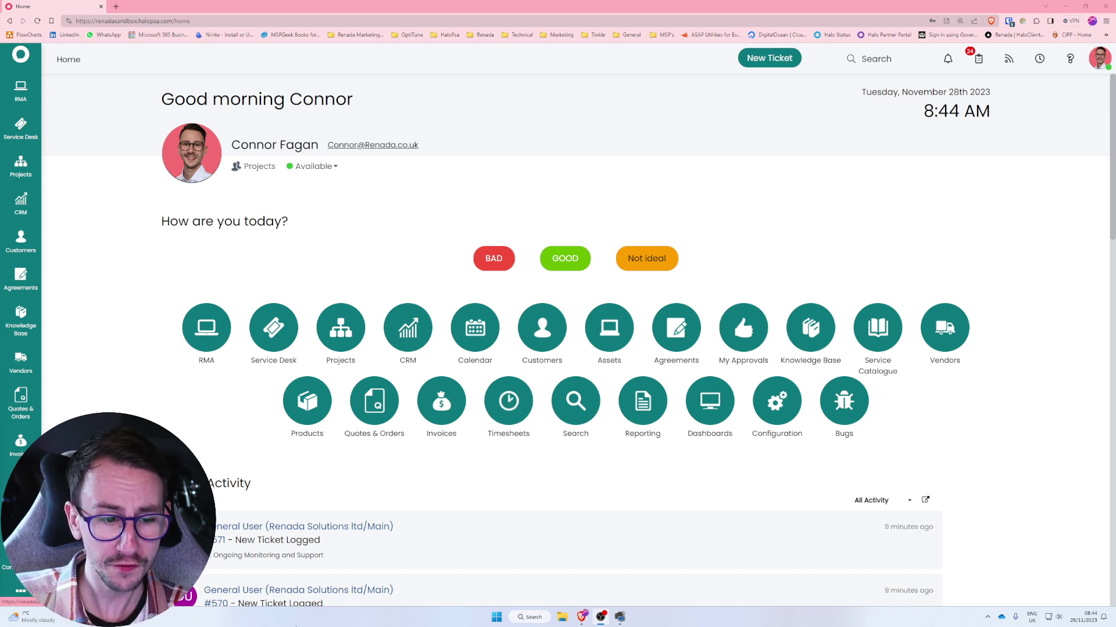
Start a new product record and examine its Project Template setting for creating projects from orders
left_click(306, 401)
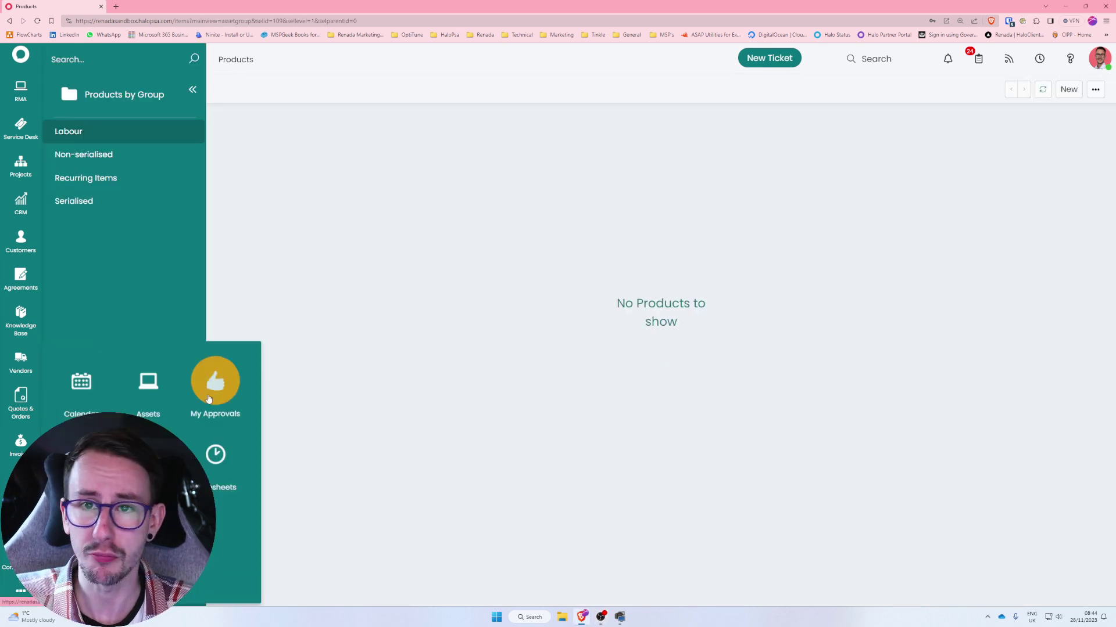
left_click(1069, 89)
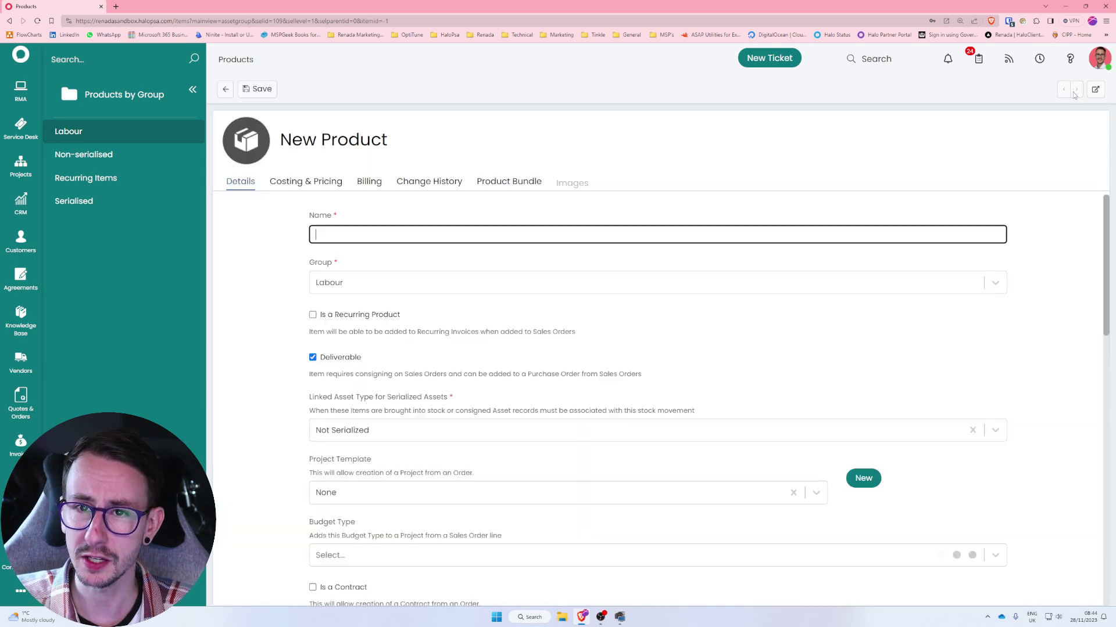
mouse_move(304, 461)
left_mouse_down()
mouse_move(425, 459)
mouse_move(500, 480)
mouse_move(298, 470)
left_mouse_up()
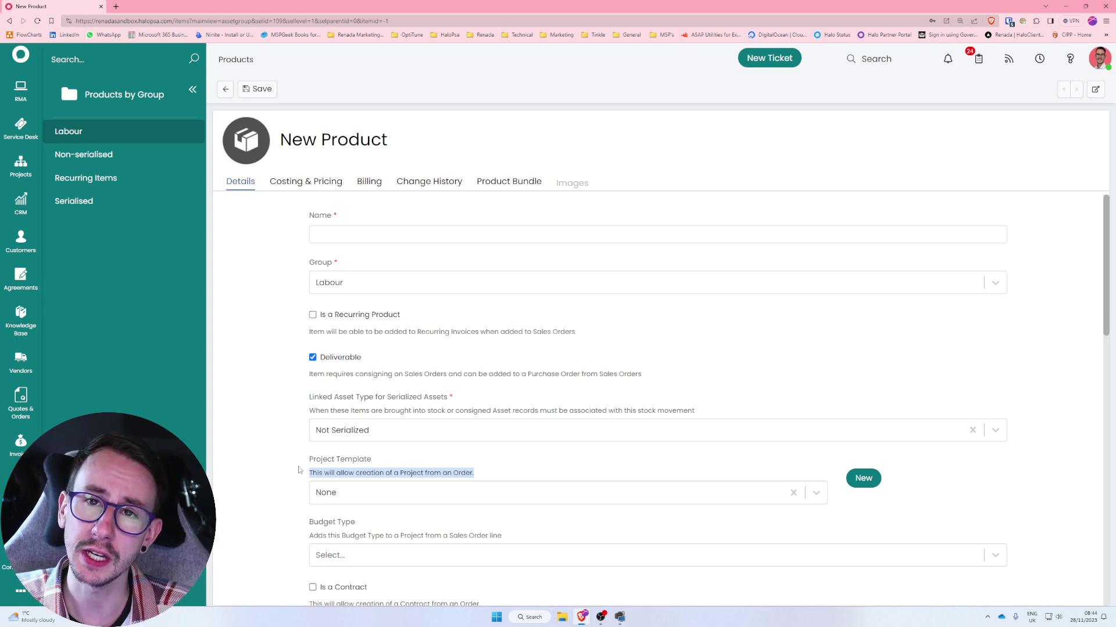
Start a service desk ticket for the Renada Solutions ltd General User and review the templates that can be applied
left_click(21, 126)
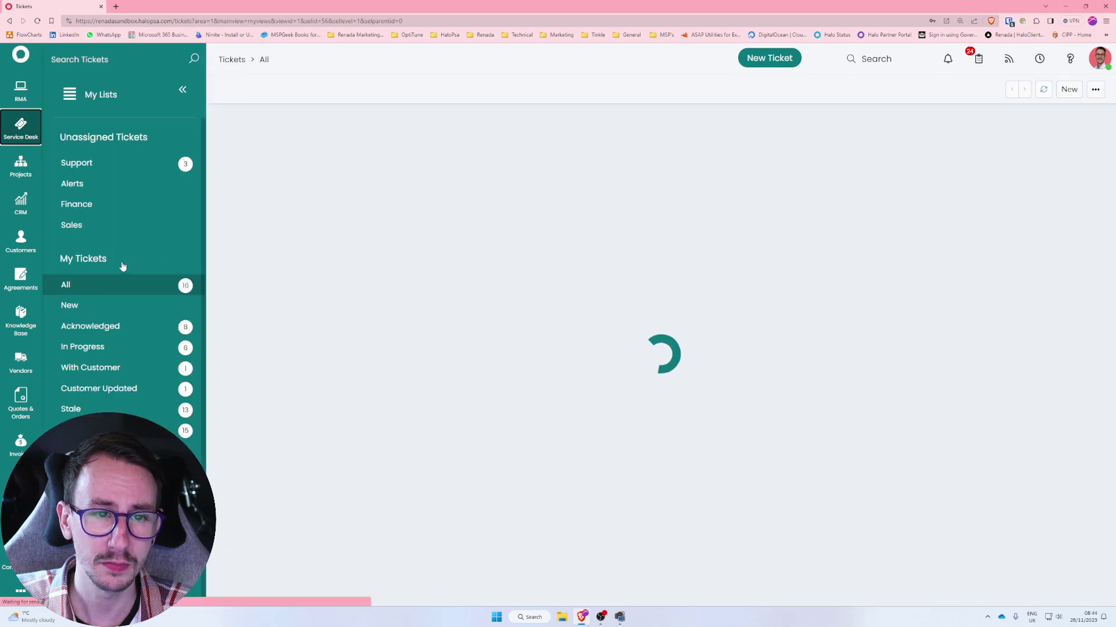
left_click(1069, 90)
left_click(1021, 107)
type("ge")
left_click(304, 226)
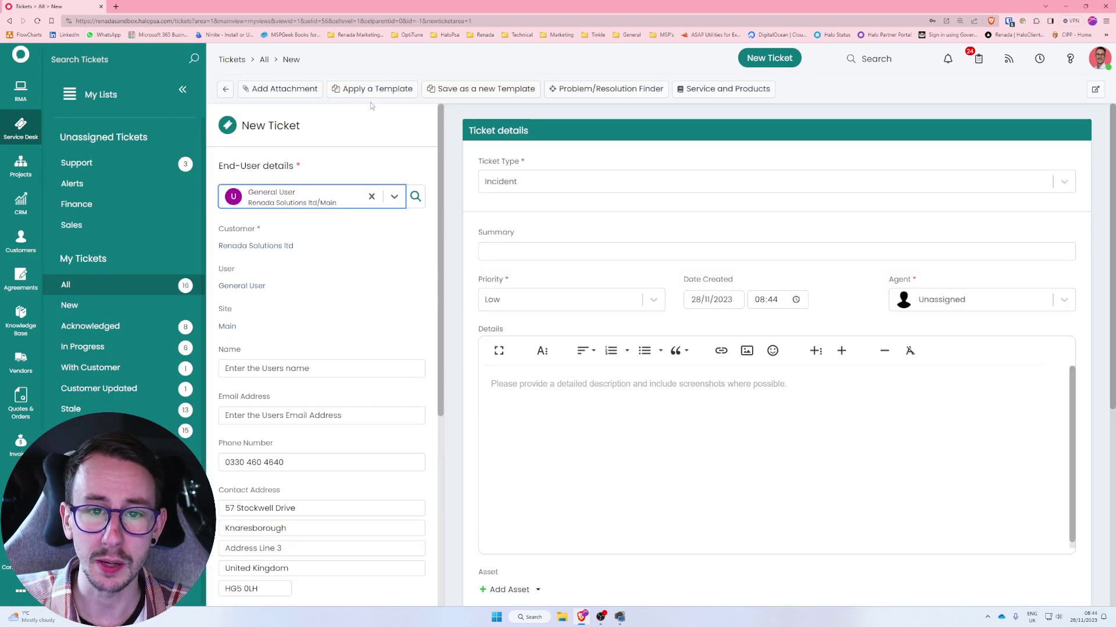
left_click(374, 92)
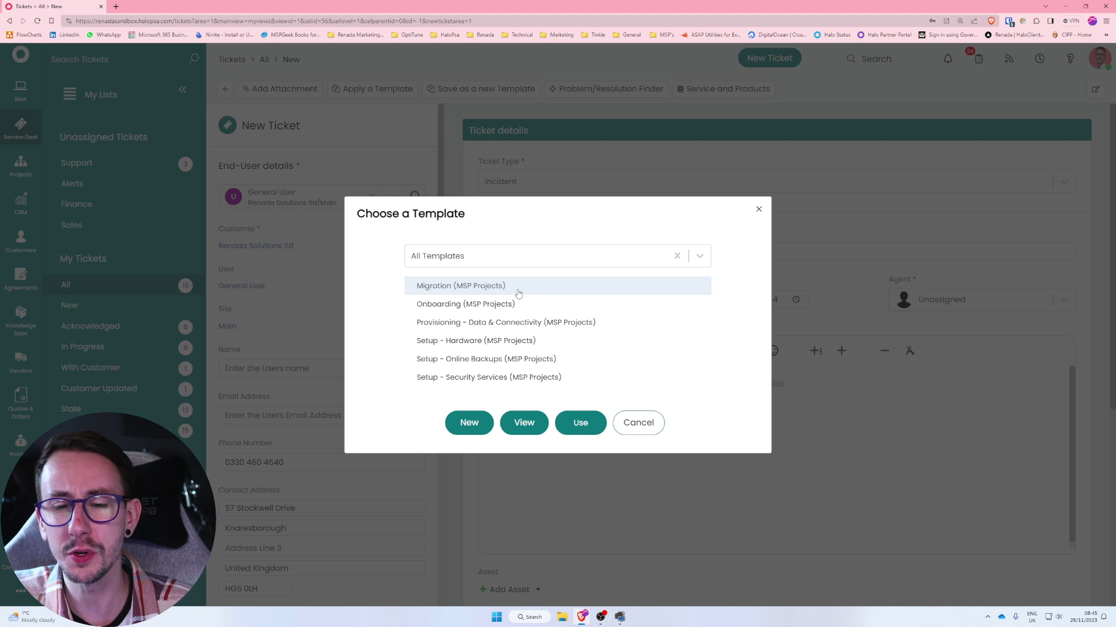
left_click(632, 422)
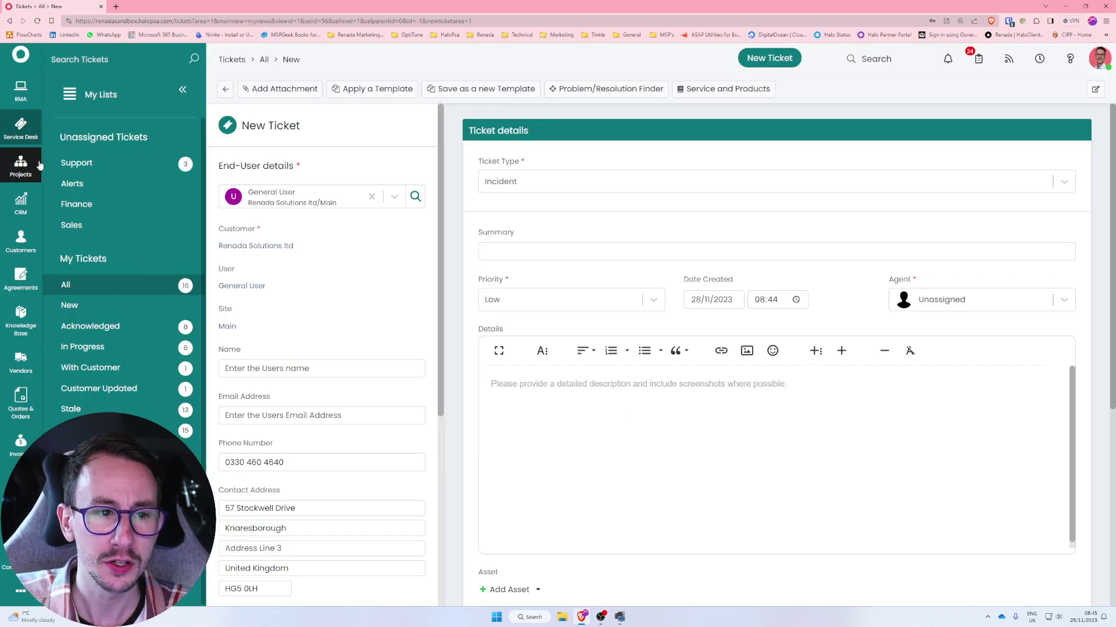
Start a new project for the General User of Renada Solutions ltd
left_click(21, 165)
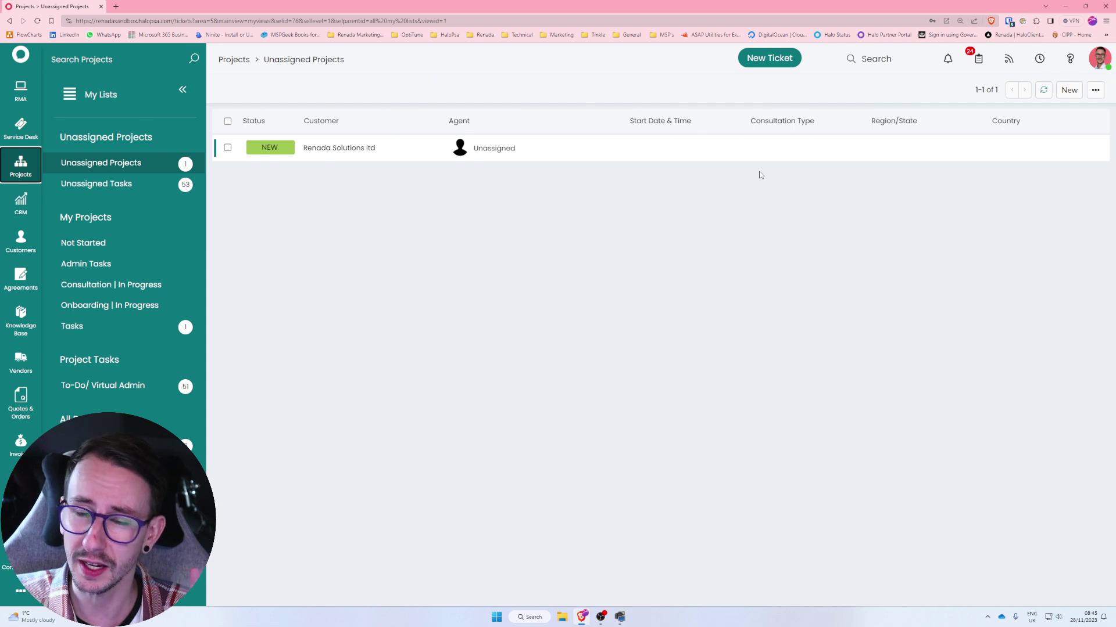
left_click(1069, 89)
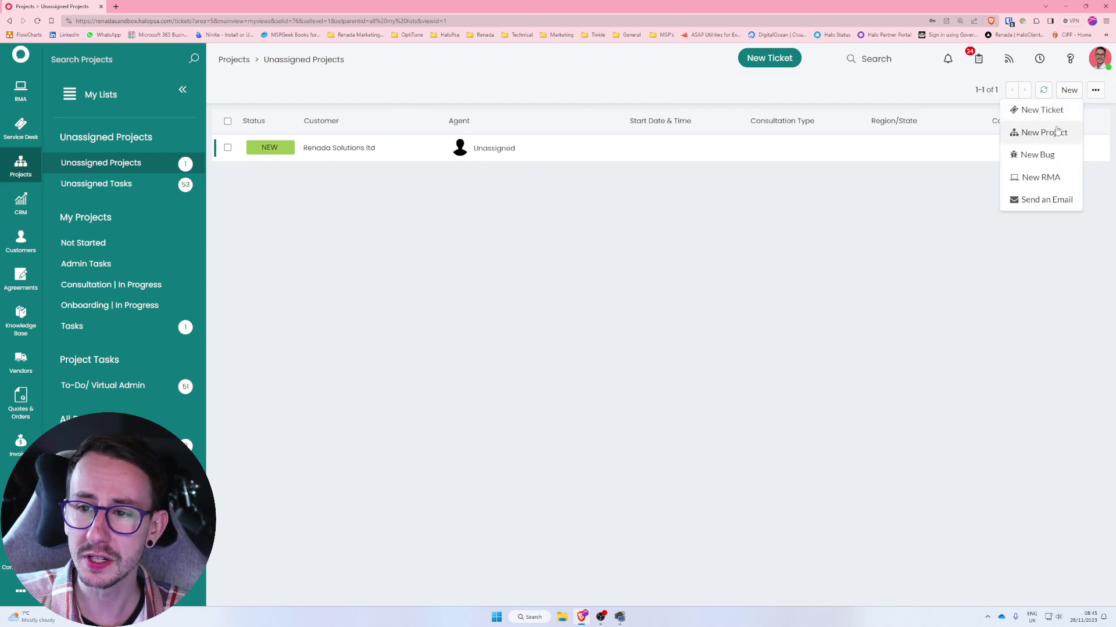
left_click(1029, 130)
type("gen")
left_click(289, 238)
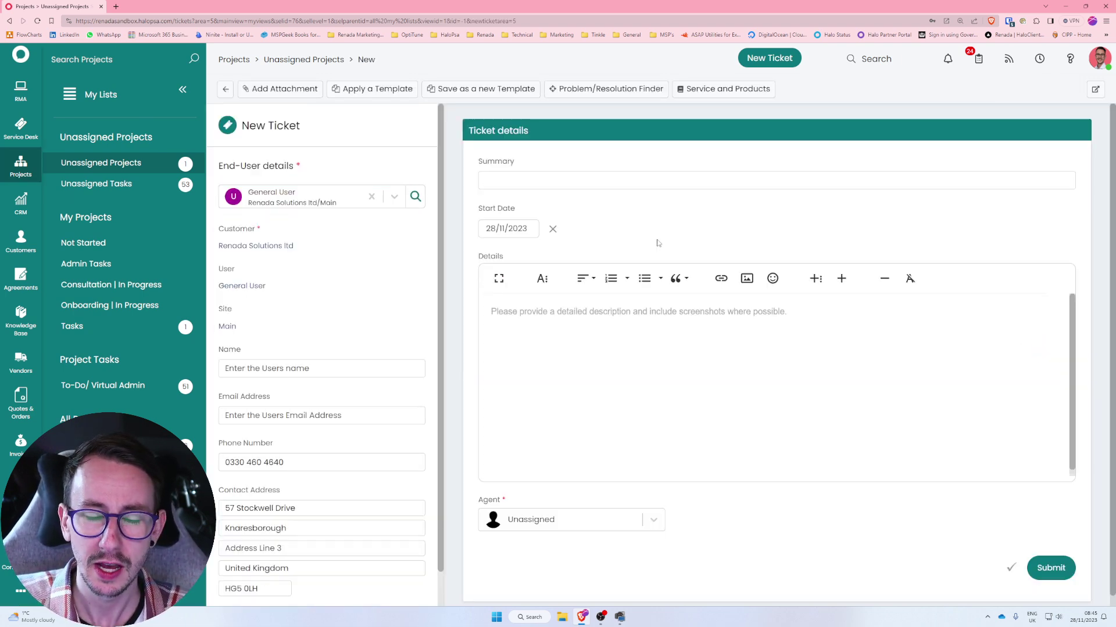
Enter "This is an example Project" as the project's summary
type("This is an examp")
key("Caps_Lock")
key("BackSpace")
key("BackSpace")
key("Caps_Lock")
type("mple Project")
Copy the summary text into the project's details and submit the project
key("ctrl+a")
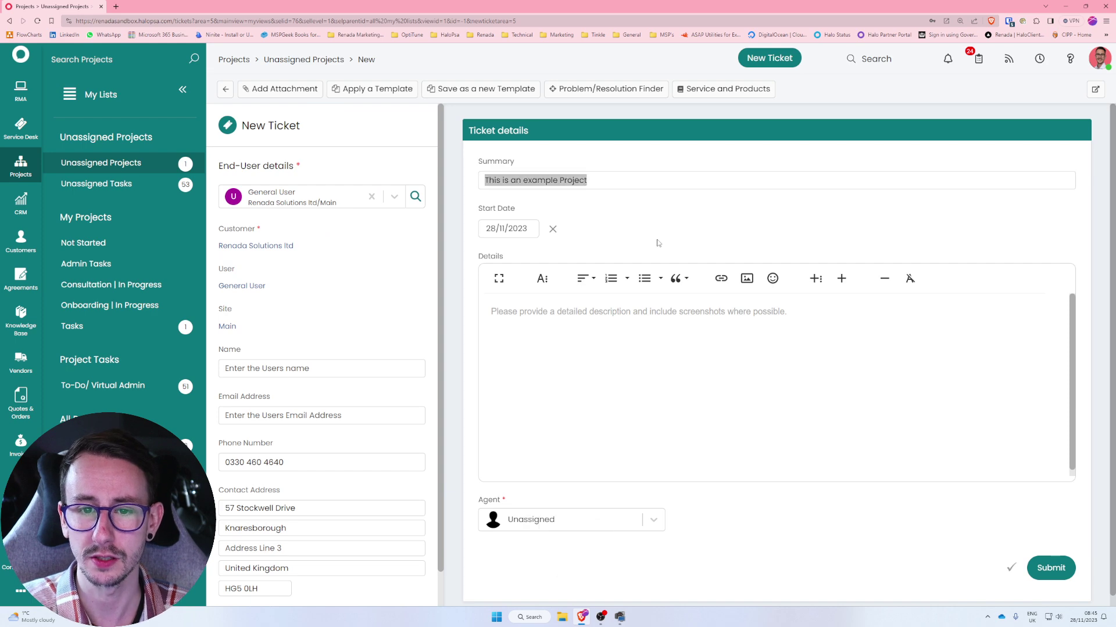
key("ctrl+c")
key("Tab")
left_click(511, 382)
left_click(605, 382)
key("ctrl+v")
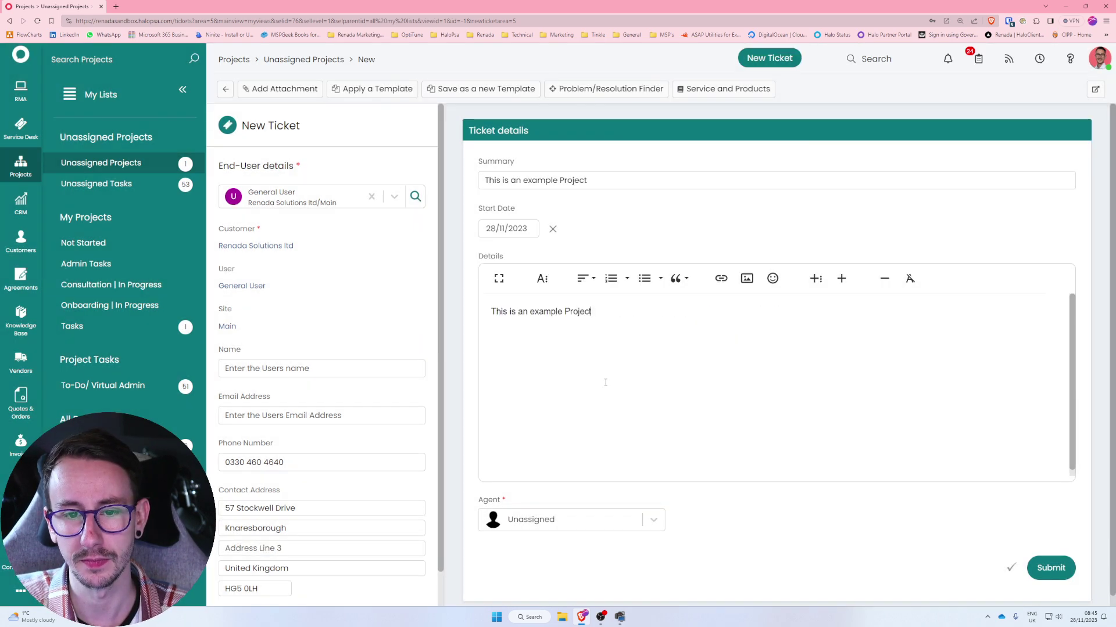
left_click(1049, 568)
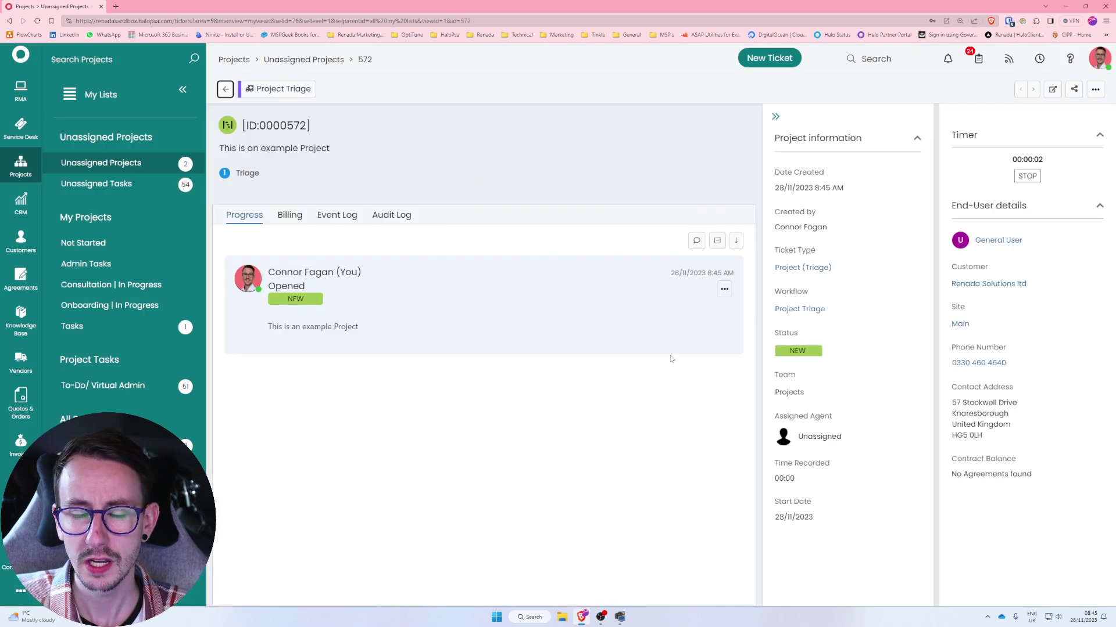
Triage the project with ticket type Onboarding and onboarding category MSP Customer, and save the triage
left_click(283, 89)
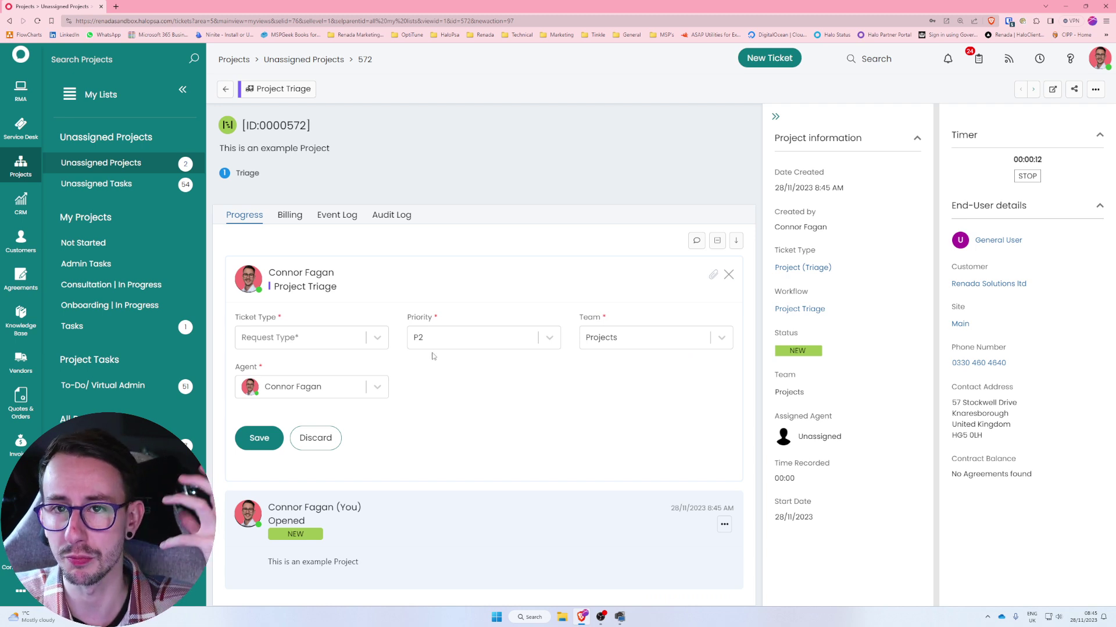
left_click(336, 342)
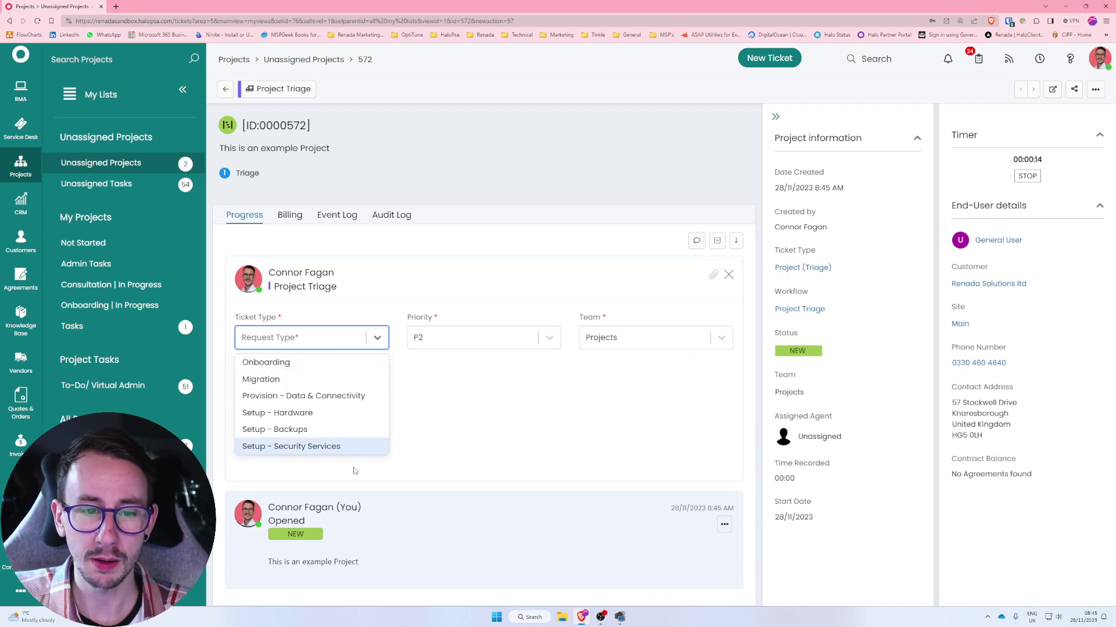
left_click(303, 363)
left_click(325, 473)
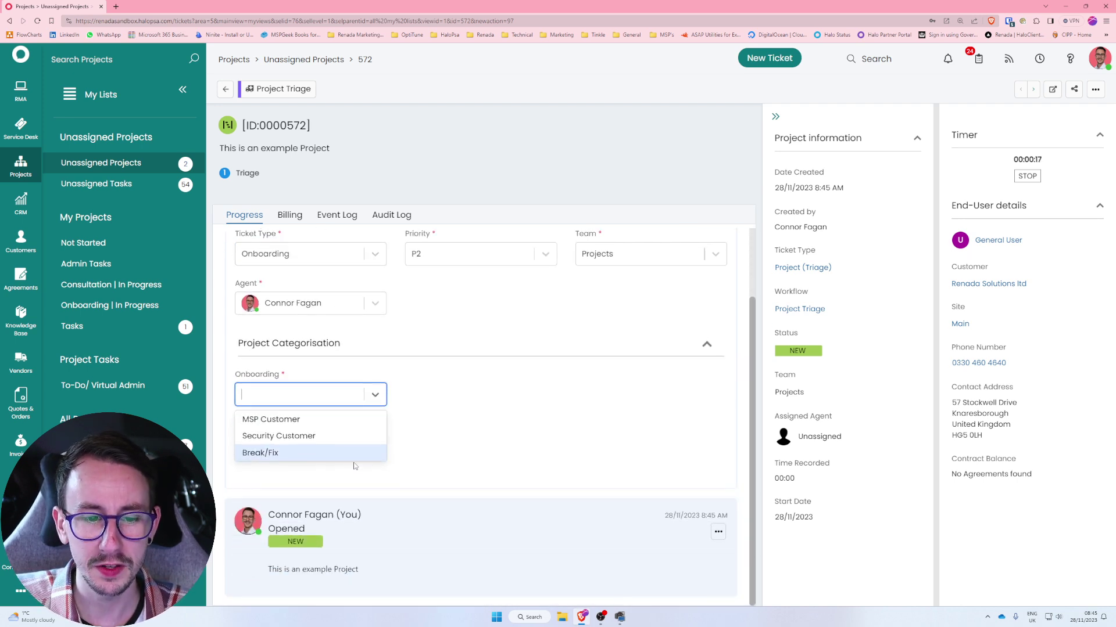
left_click(327, 425)
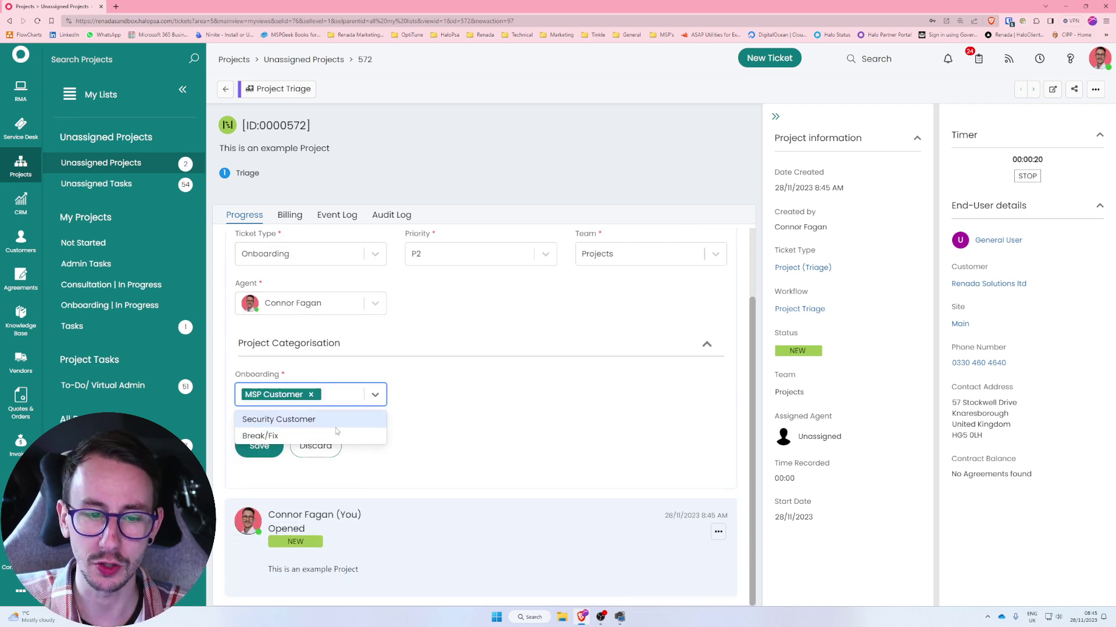
left_click(474, 445)
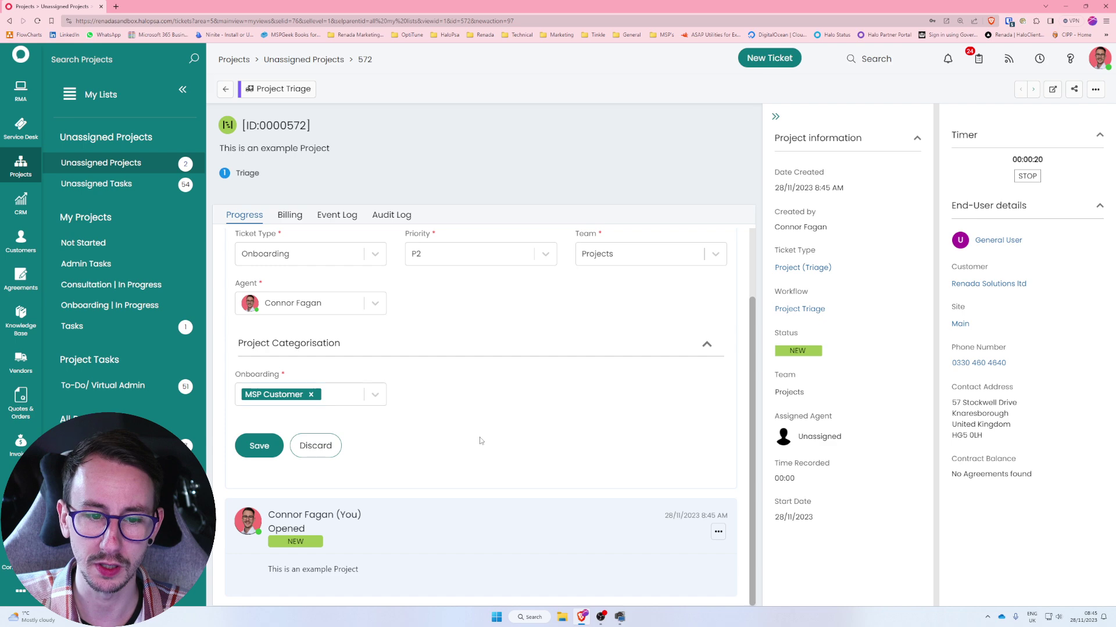
left_click(256, 447)
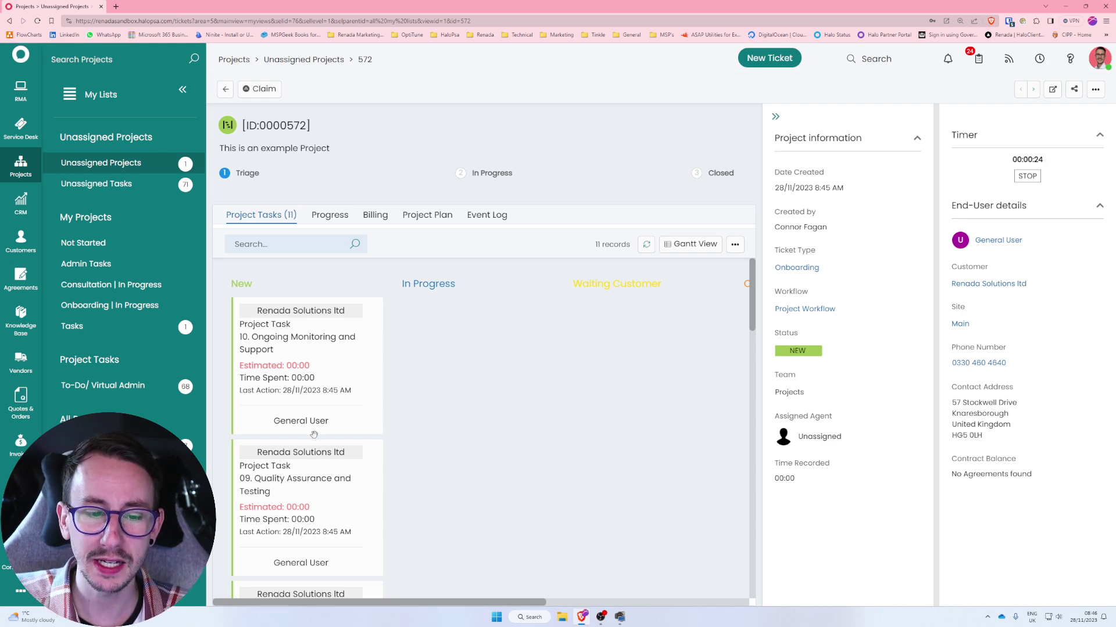
Review the project's task board and open the "01. Transition Planning" task
scroll(314, 435, "down", 3)
scroll(314, 435, "down", 12)
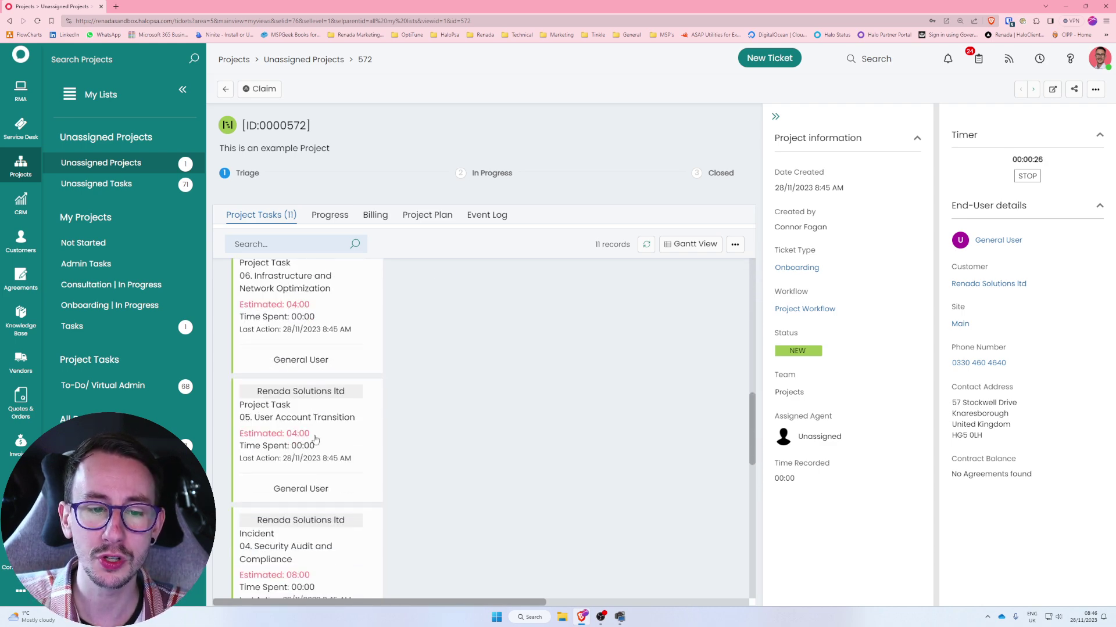
scroll(315, 440, "down", 4)
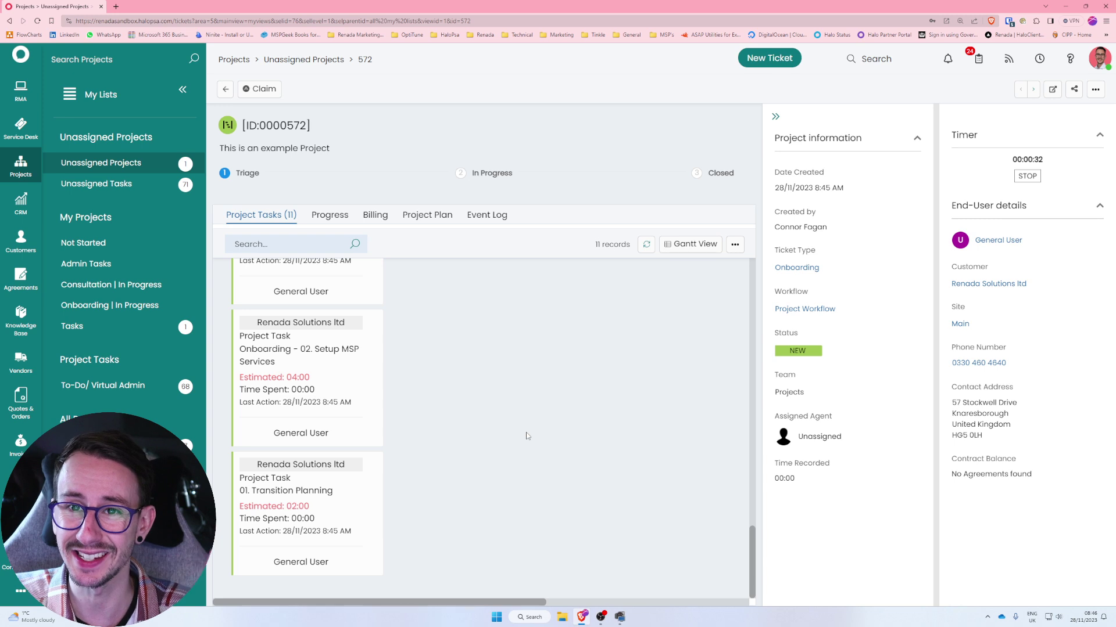
left_click(302, 523)
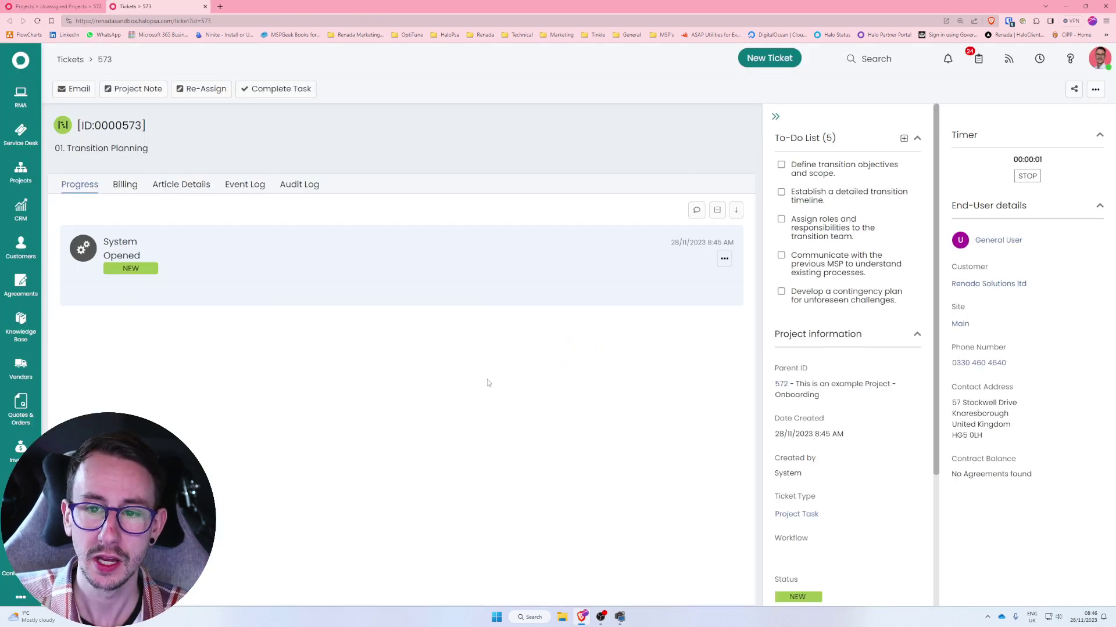
Read through the "NinjaRMM > HaloPSA - Improved User Sync" article linked to the Transition Planning task
left_click(181, 185)
scroll(332, 457, "down", 10)
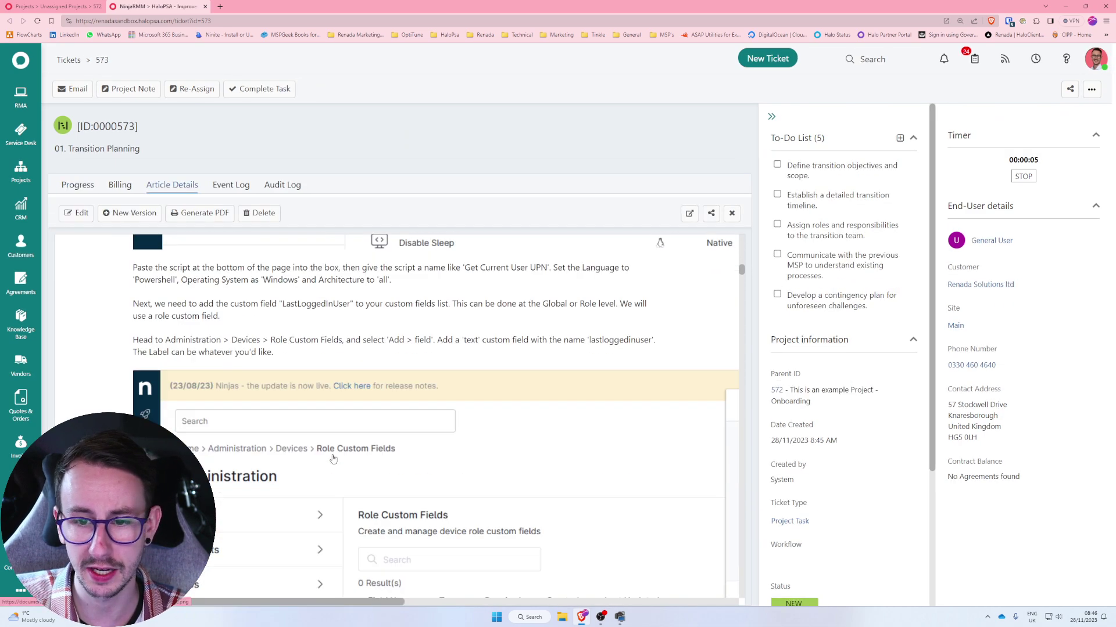
scroll(333, 459, "down", 5)
scroll(303, 442, "up", 20)
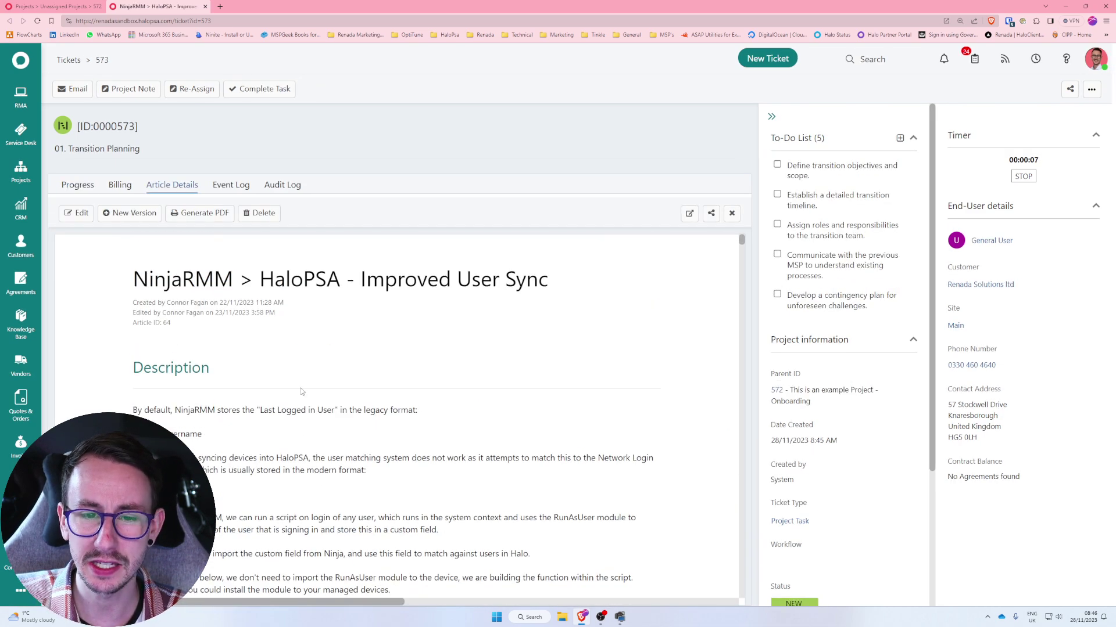
left_click_drag(272, 279, 490, 299)
left_click(465, 325)
scroll(463, 389, "down", 10)
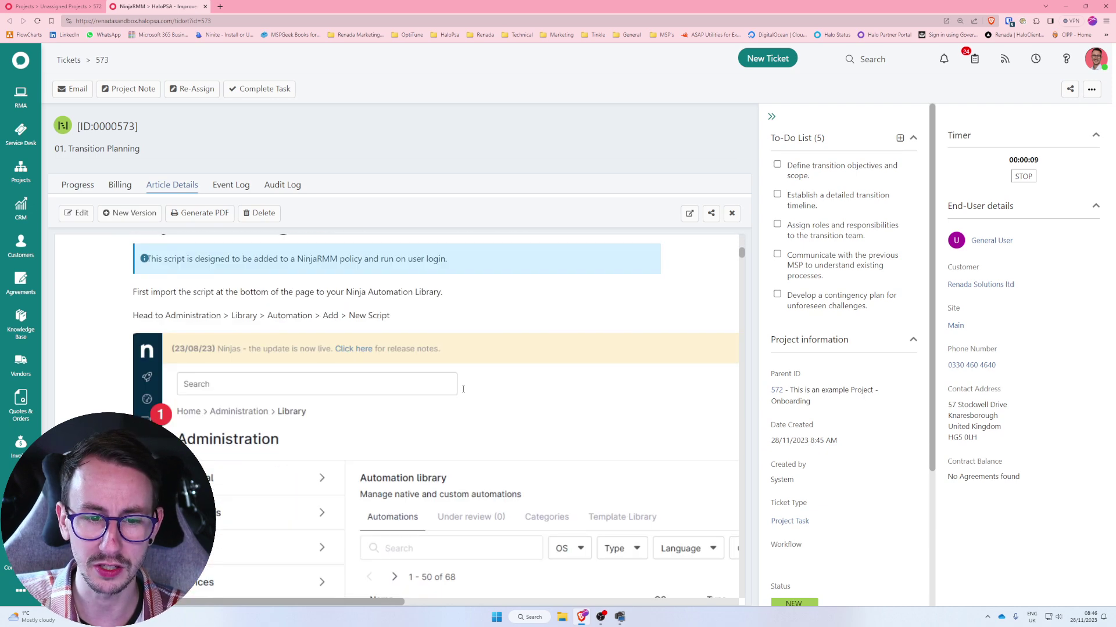
scroll(463, 389, "down", 2)
scroll(462, 391, "up", 12)
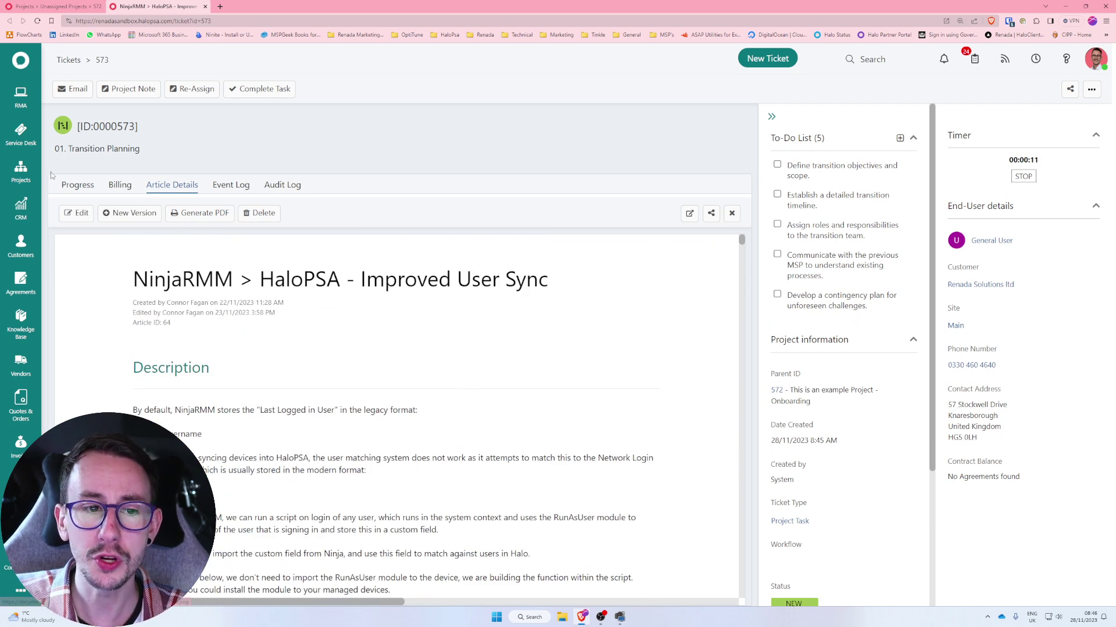
Return to the task's progress, open its parent project and view the "10. Ongoing Monitoring and Support" task
left_click(77, 187)
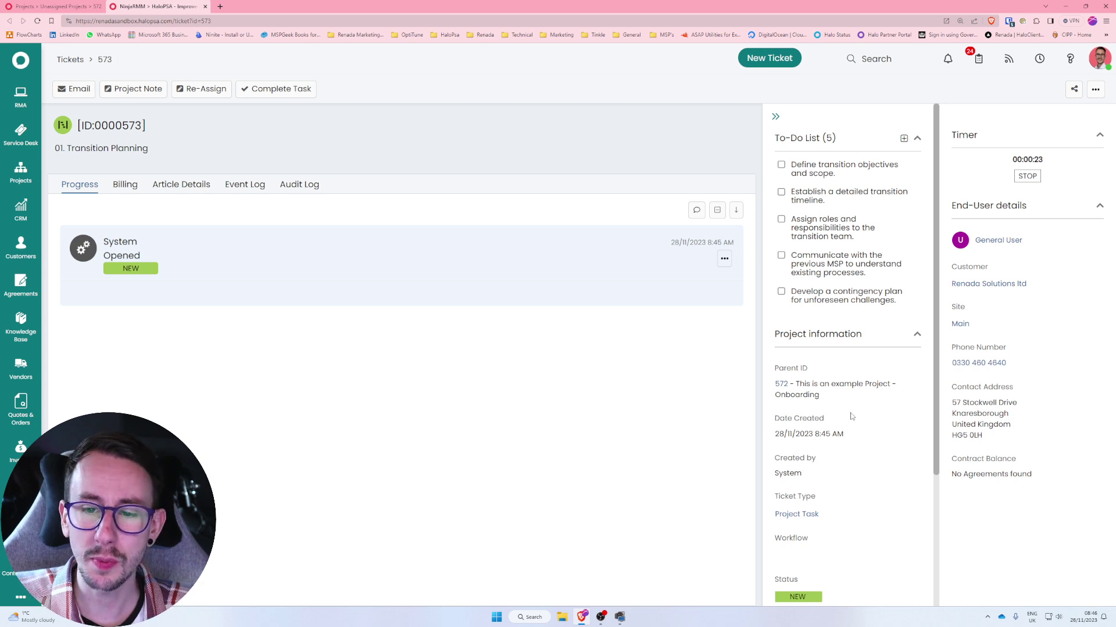
left_click(781, 384)
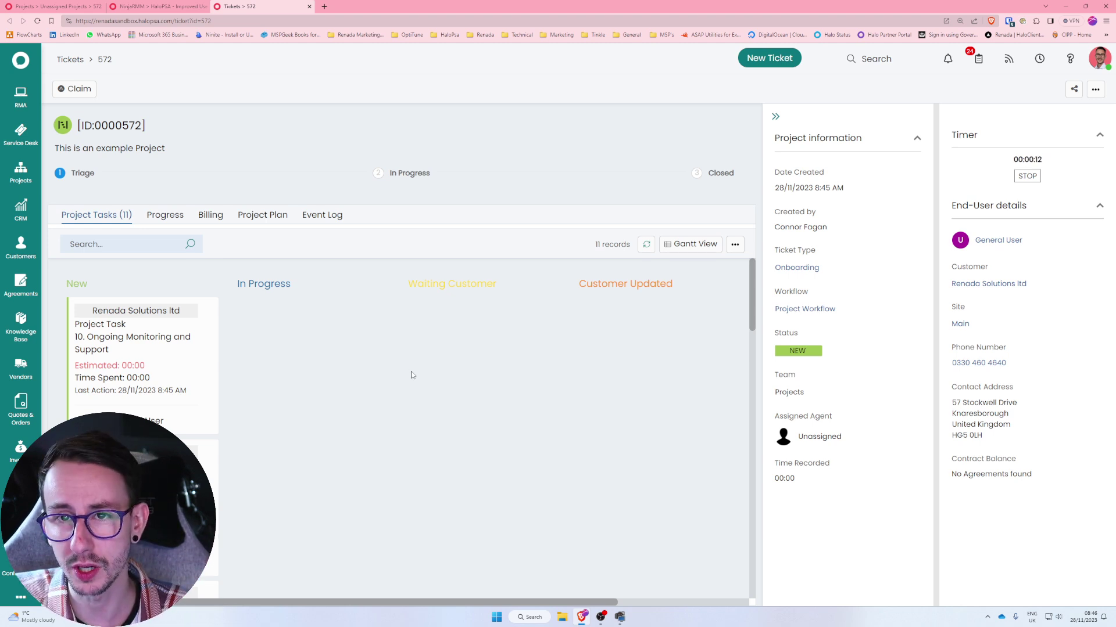
left_click(163, 387)
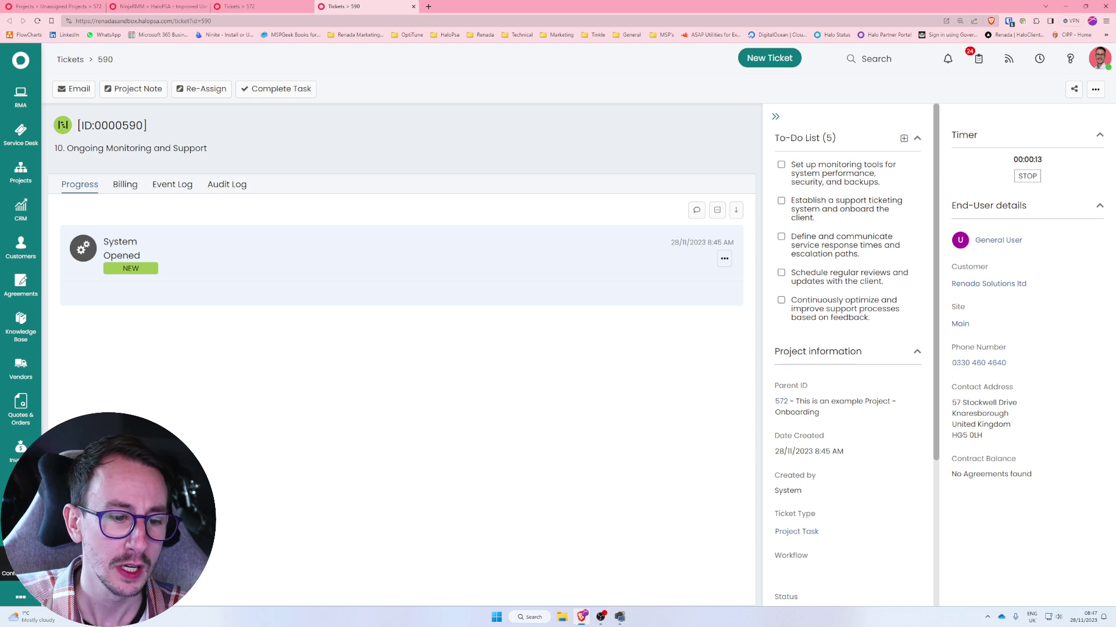
Go to the ticket template configuration, keep the Ticket Template entity selected and open the Onboarding template
left_click(12, 571)
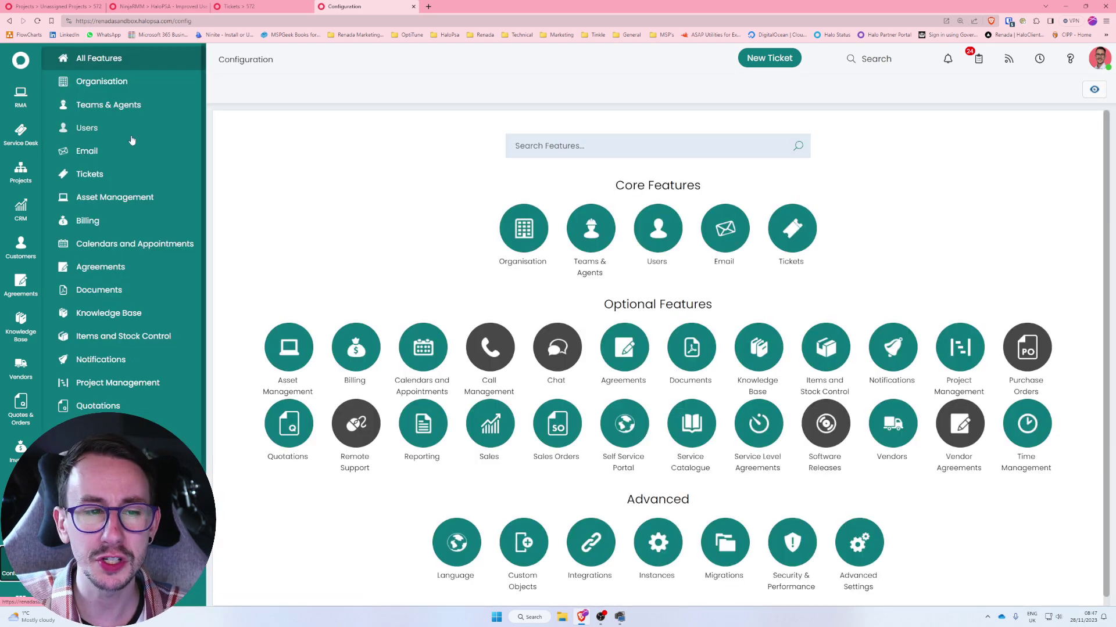
left_click(131, 176)
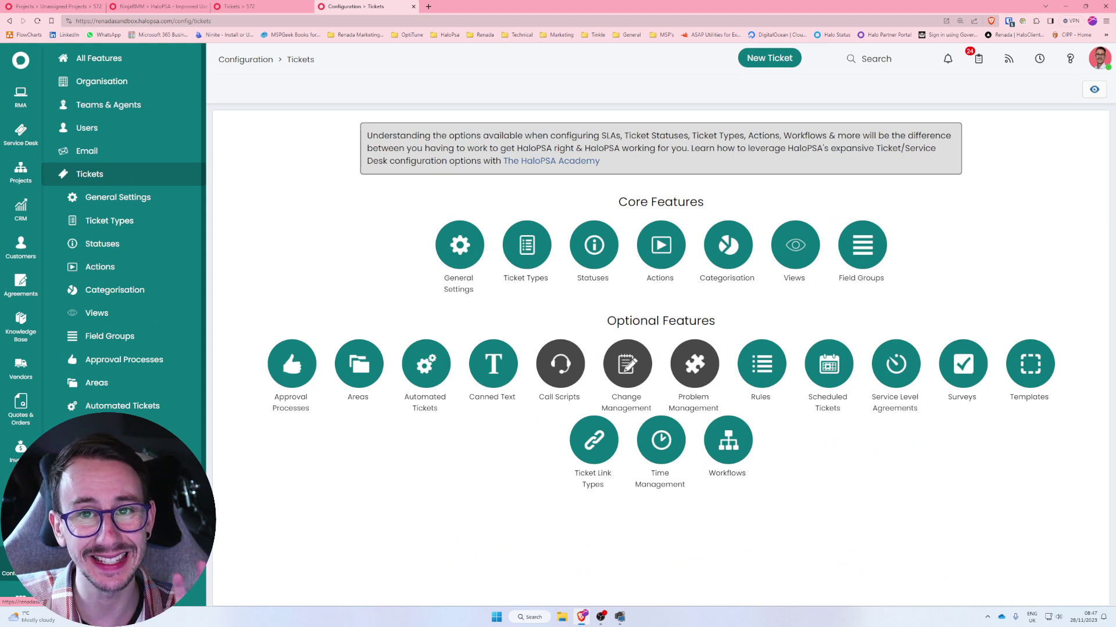
left_click(1030, 364)
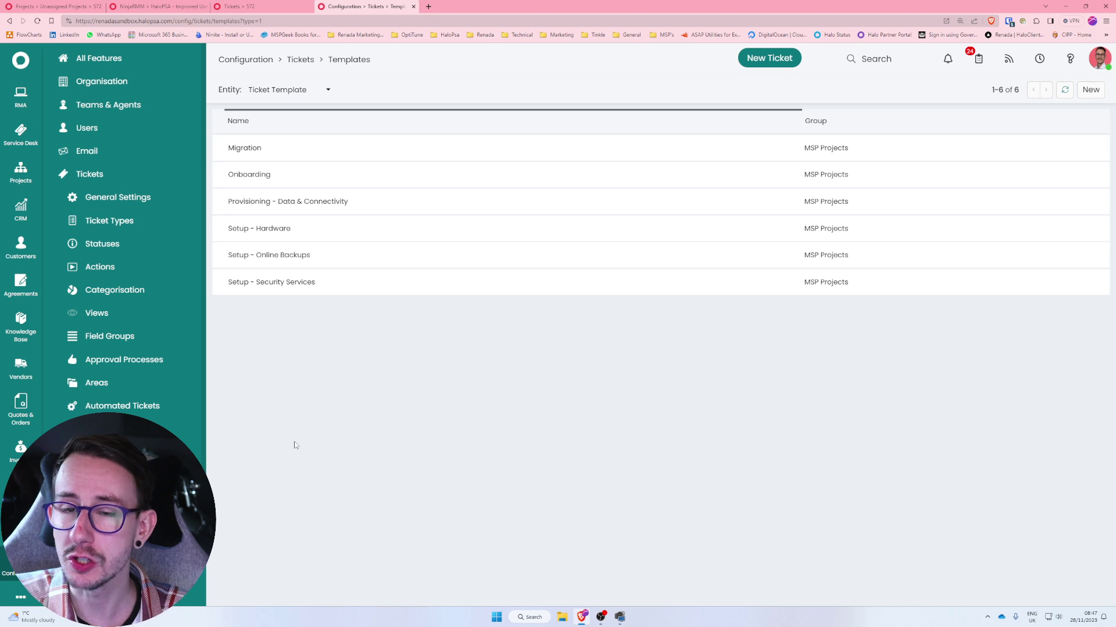
left_click(283, 92)
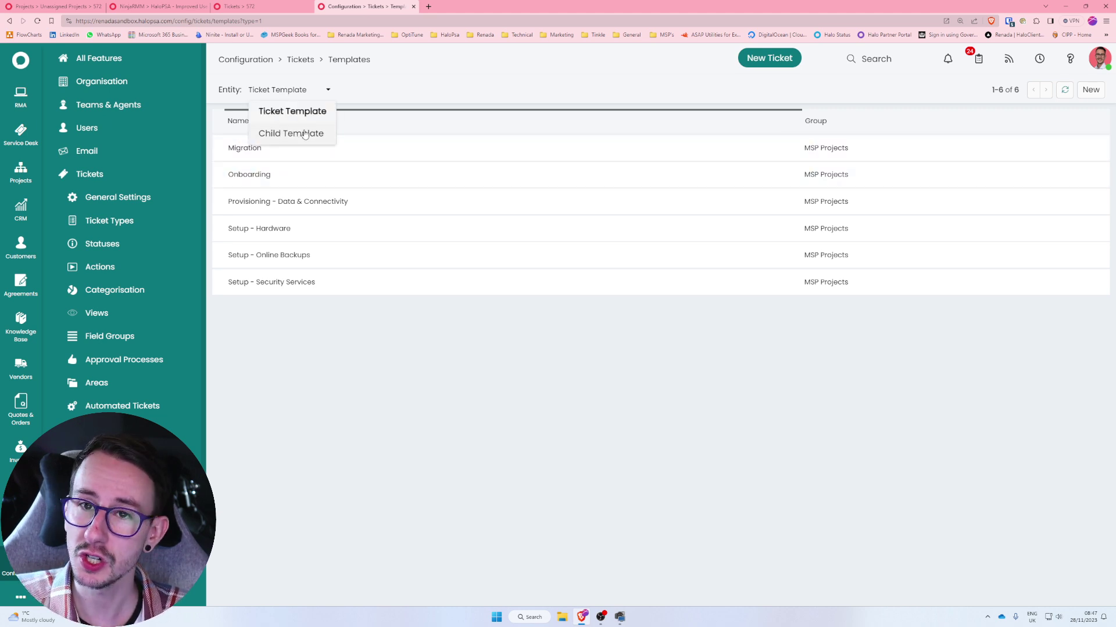
left_click(308, 110)
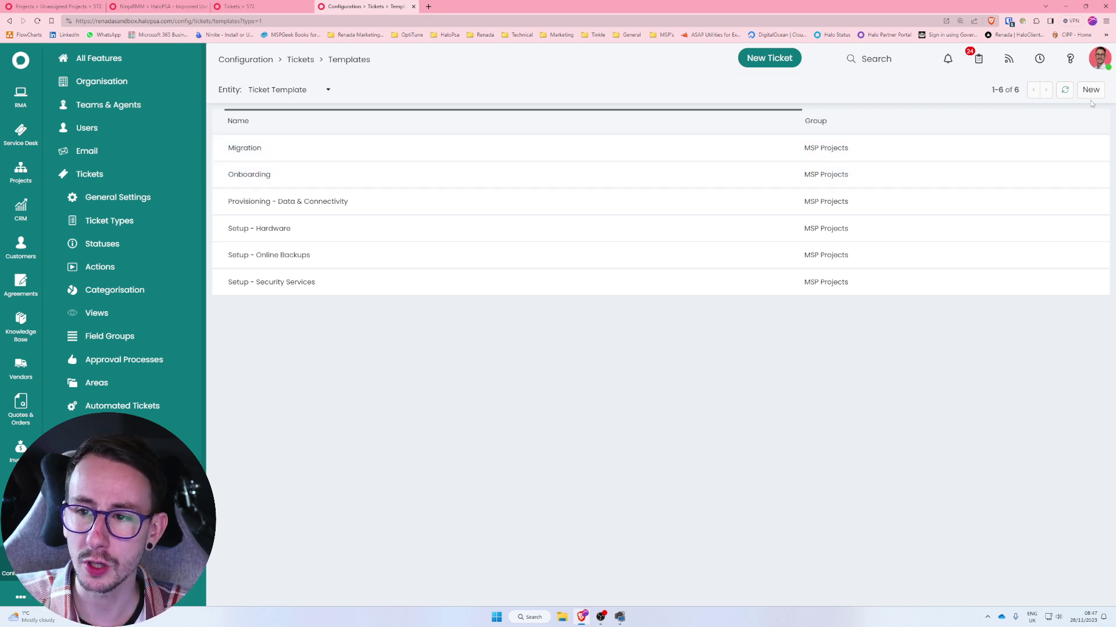
left_click(262, 174)
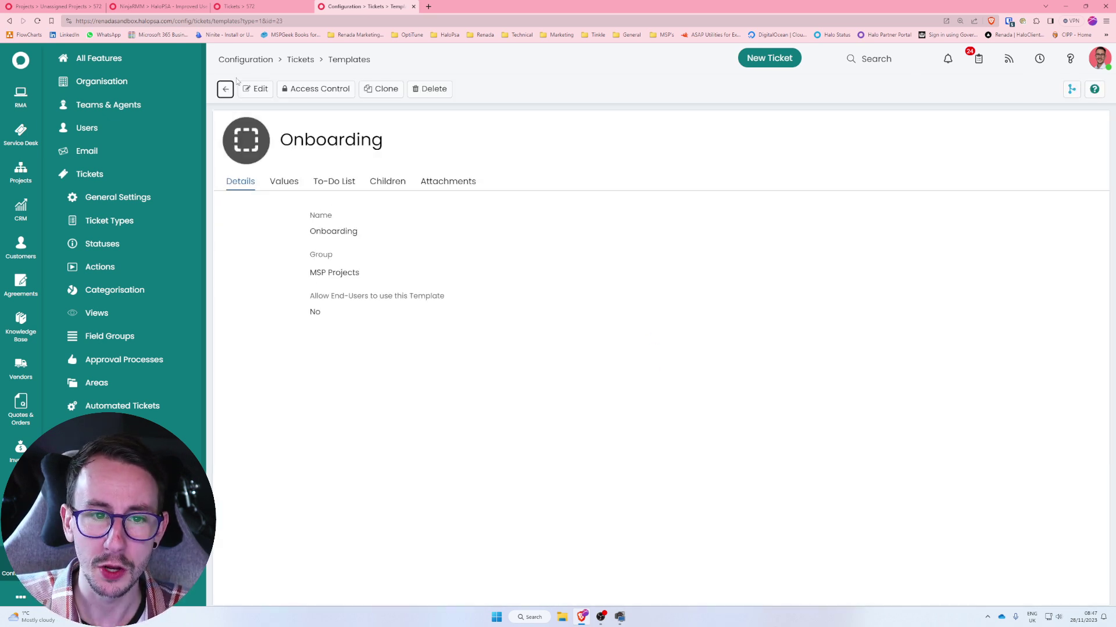
Start a new ticket template from the template list, look through its Group options and leave without saving
left_click(226, 89)
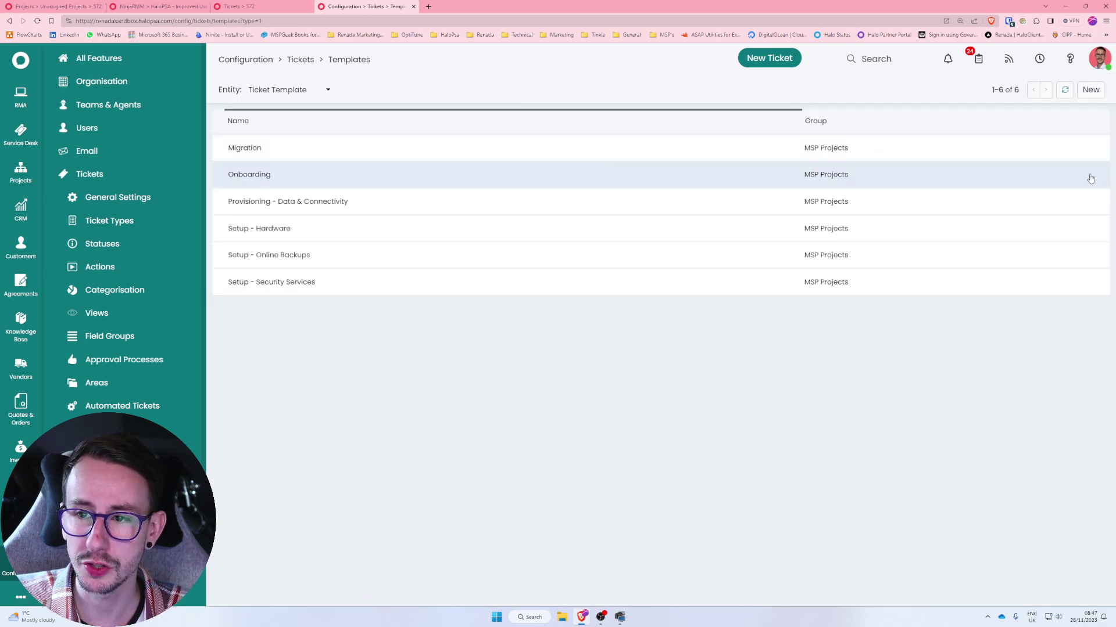
left_click(1090, 90)
left_click(354, 232)
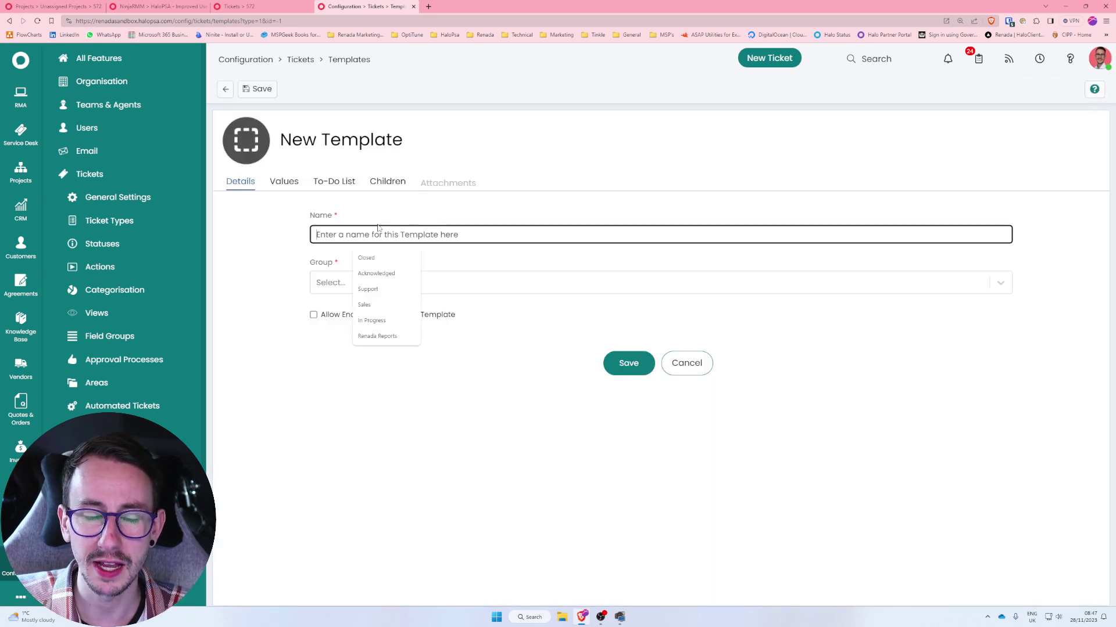
left_click(326, 283)
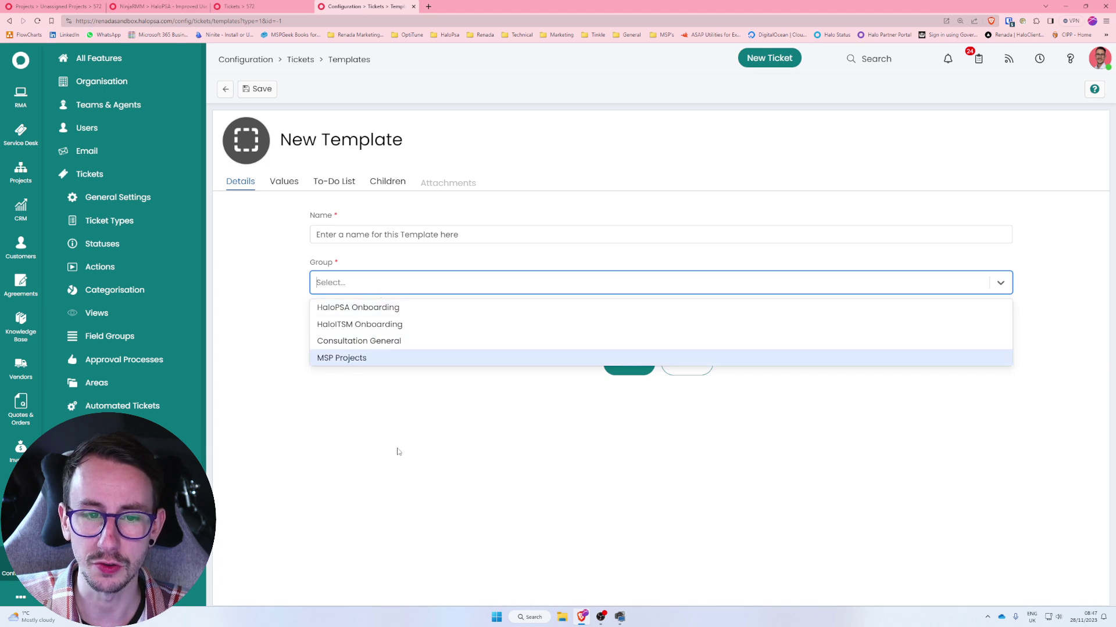
left_click(400, 453)
left_click(333, 283)
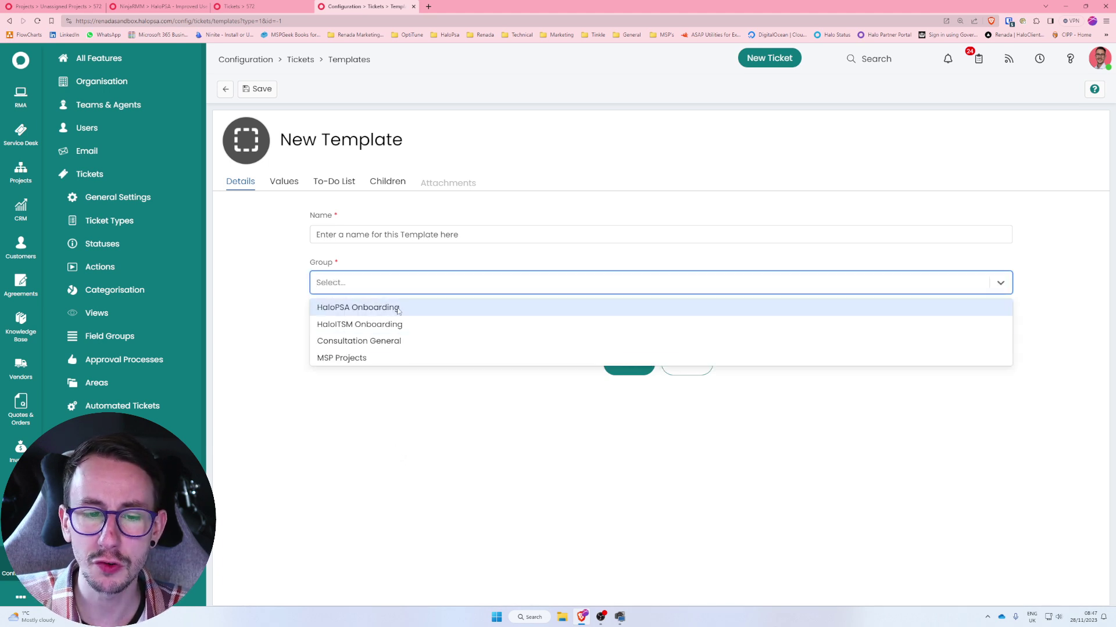
key("Up")
left_click(288, 289)
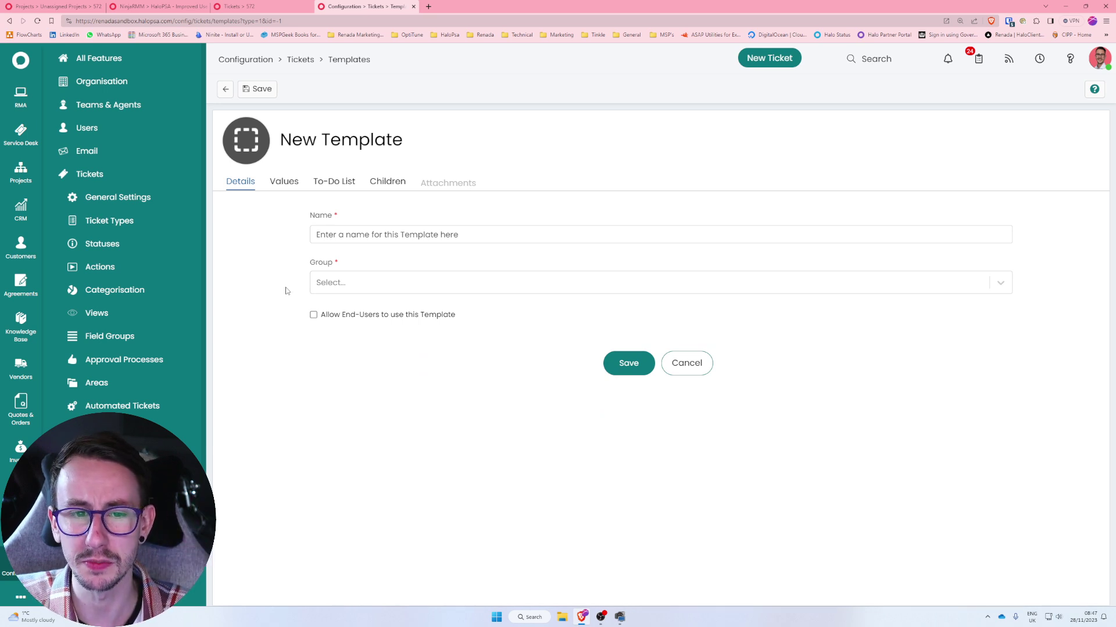
left_click(225, 88)
Open the Onboarding template for editing and keep Onboarding as the Ticket Type in its values
left_click(282, 199)
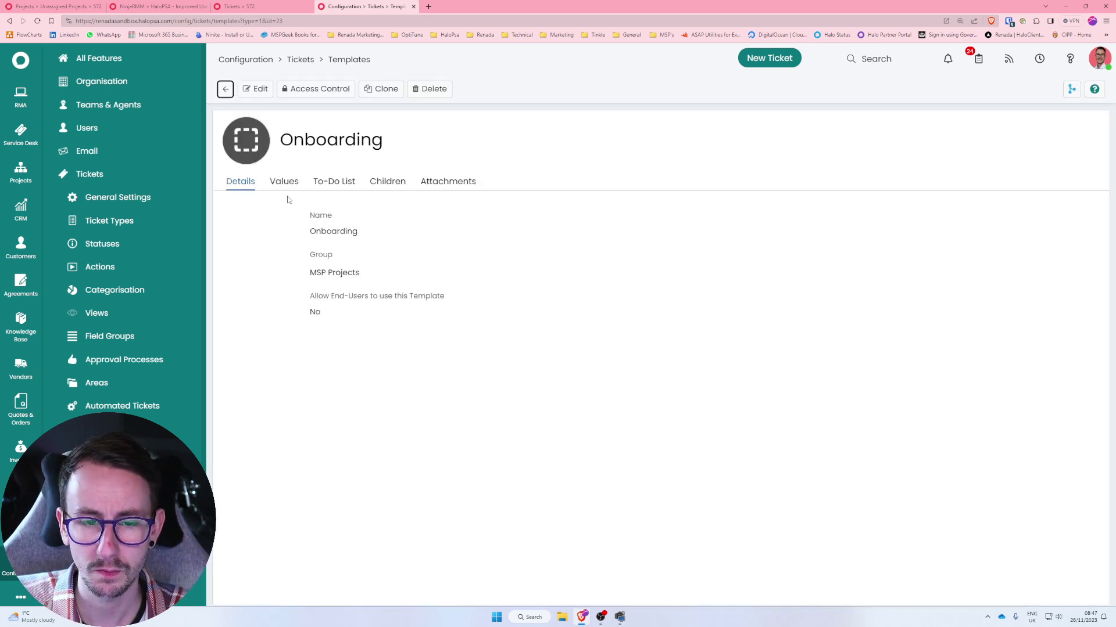
left_click(255, 89)
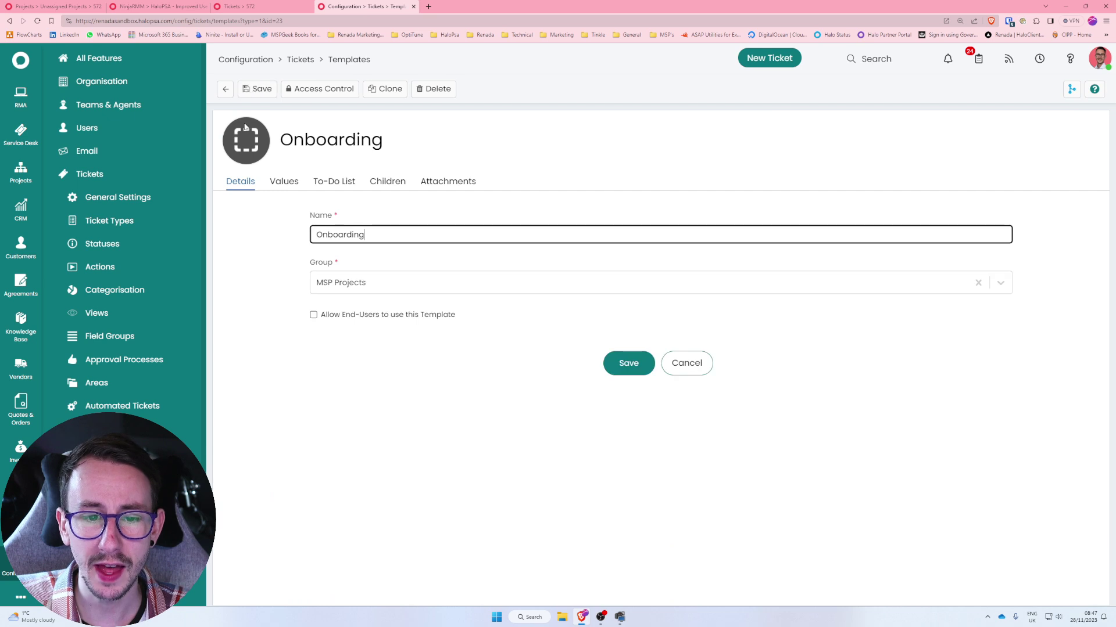
left_click(279, 183)
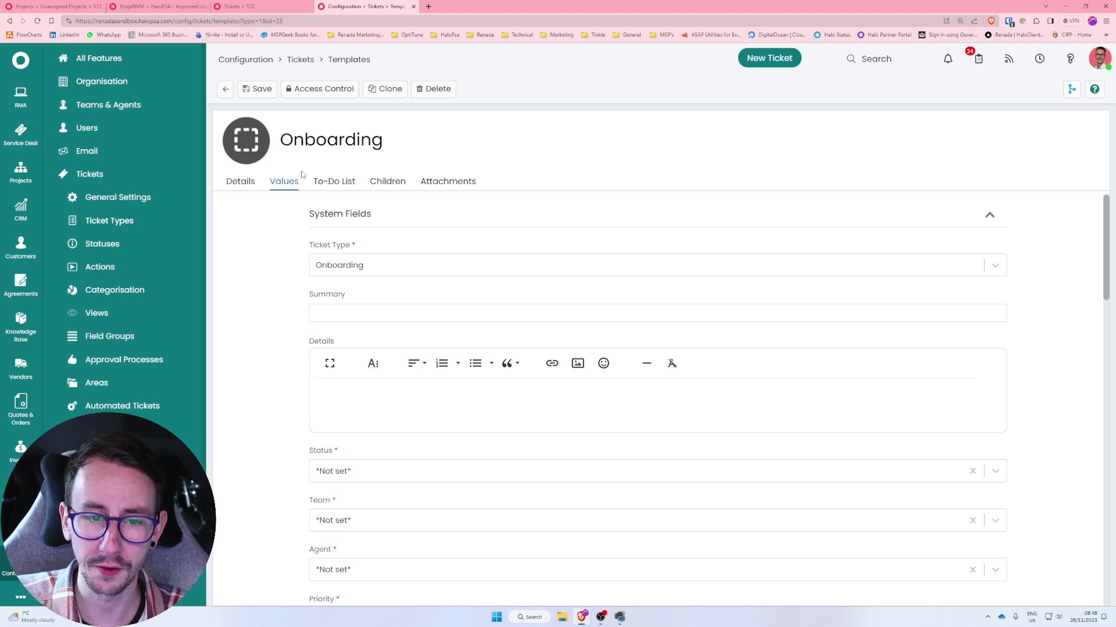
left_click_drag(308, 244, 359, 241)
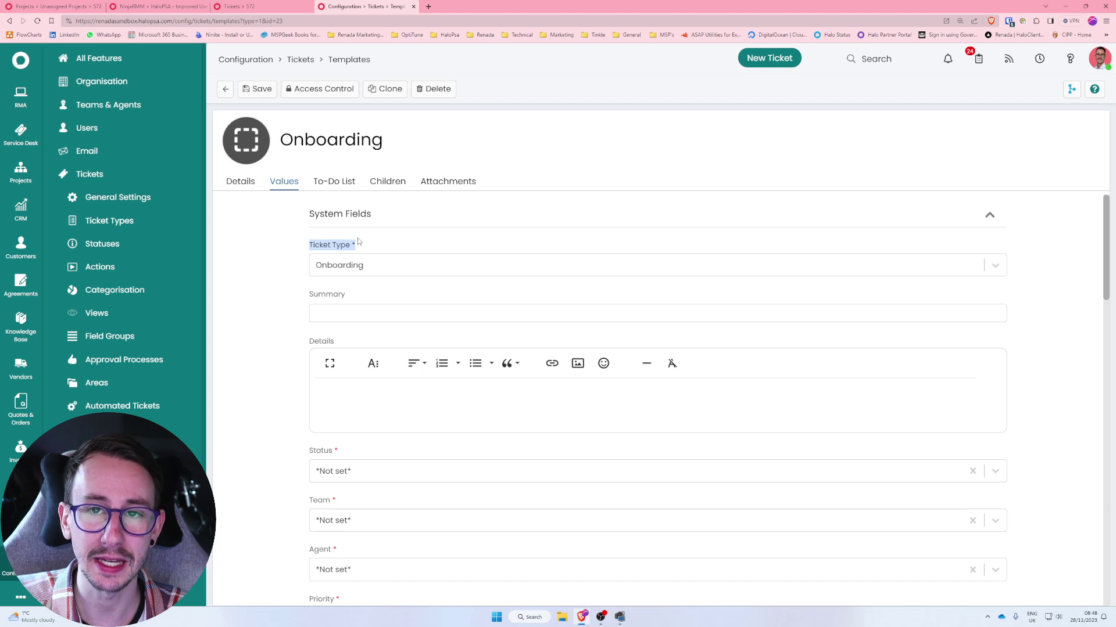
left_click(379, 263)
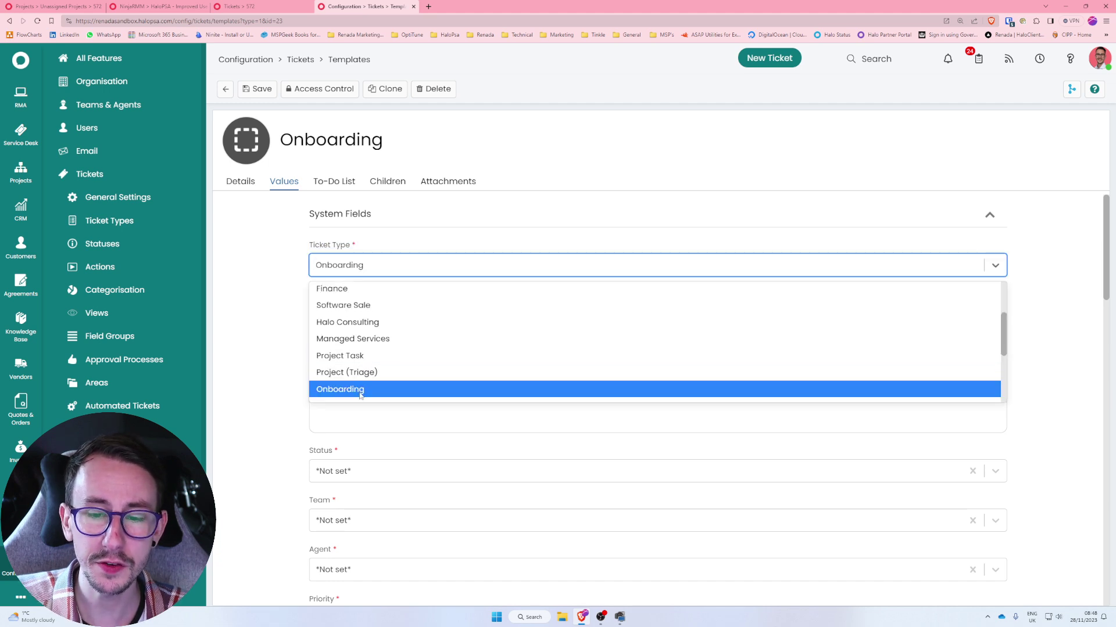
left_click(360, 390)
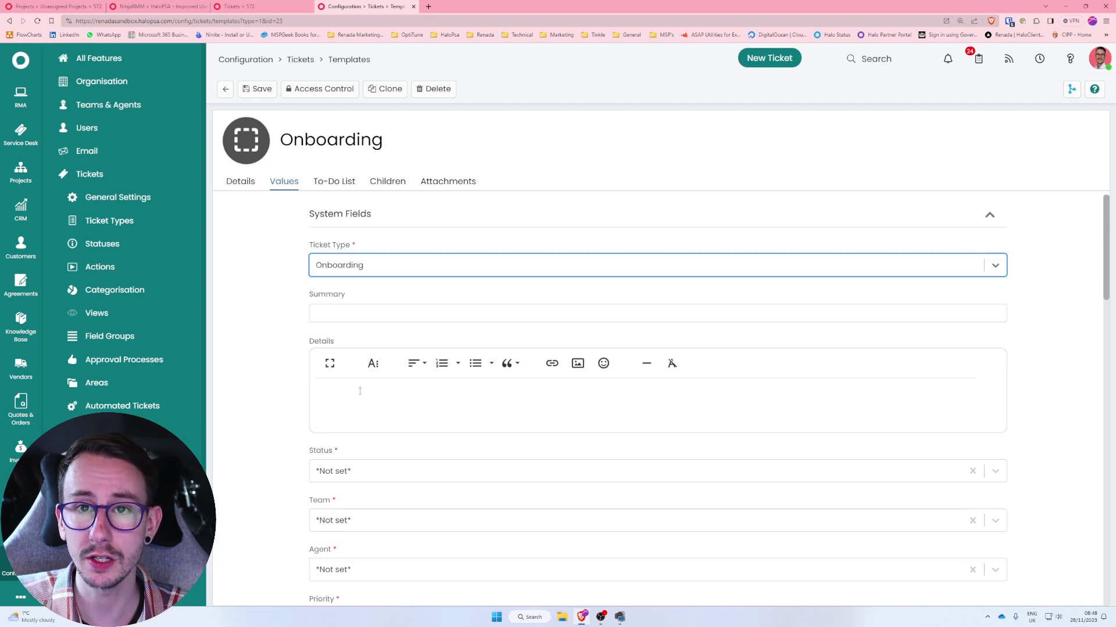
left_click(287, 340)
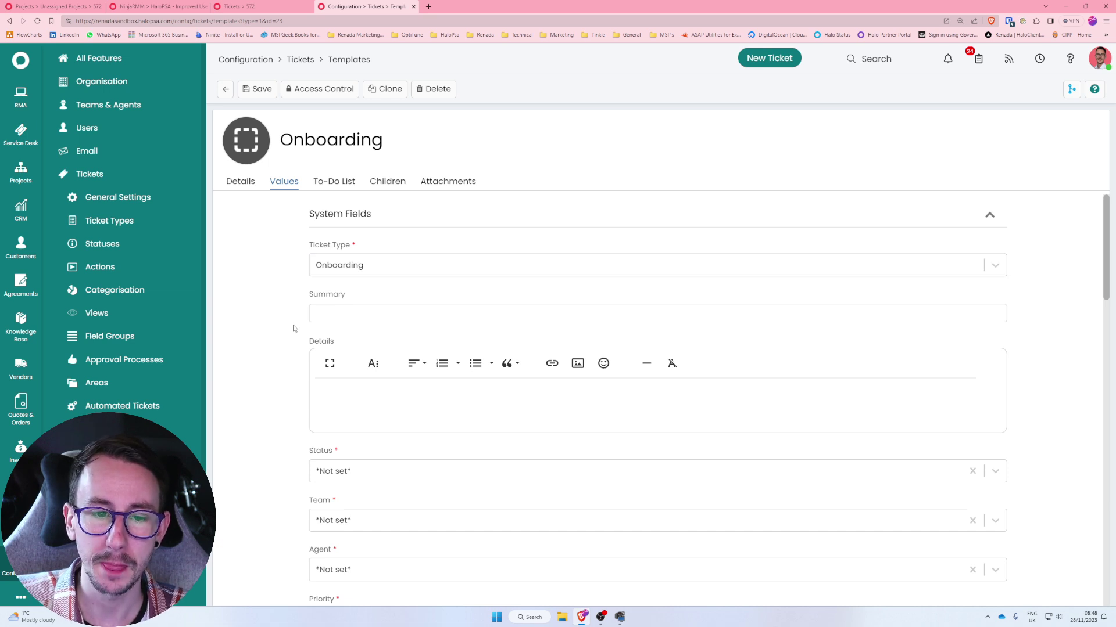
Enter $AREA as the Summary in the Onboarding template's values
left_click_drag(304, 294, 388, 300)
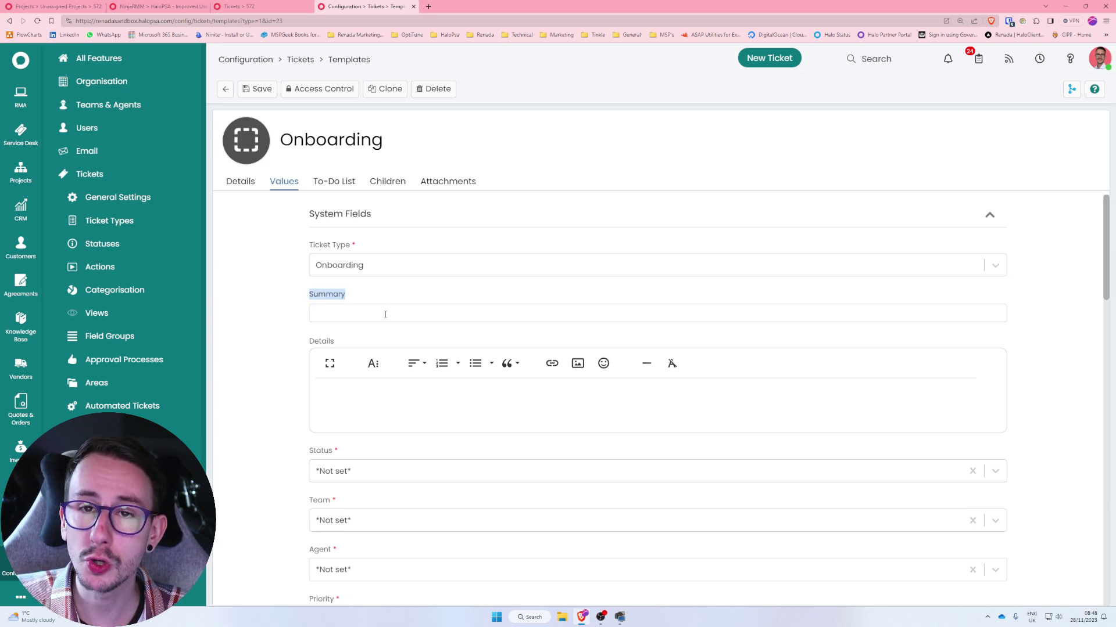
left_click(385, 311)
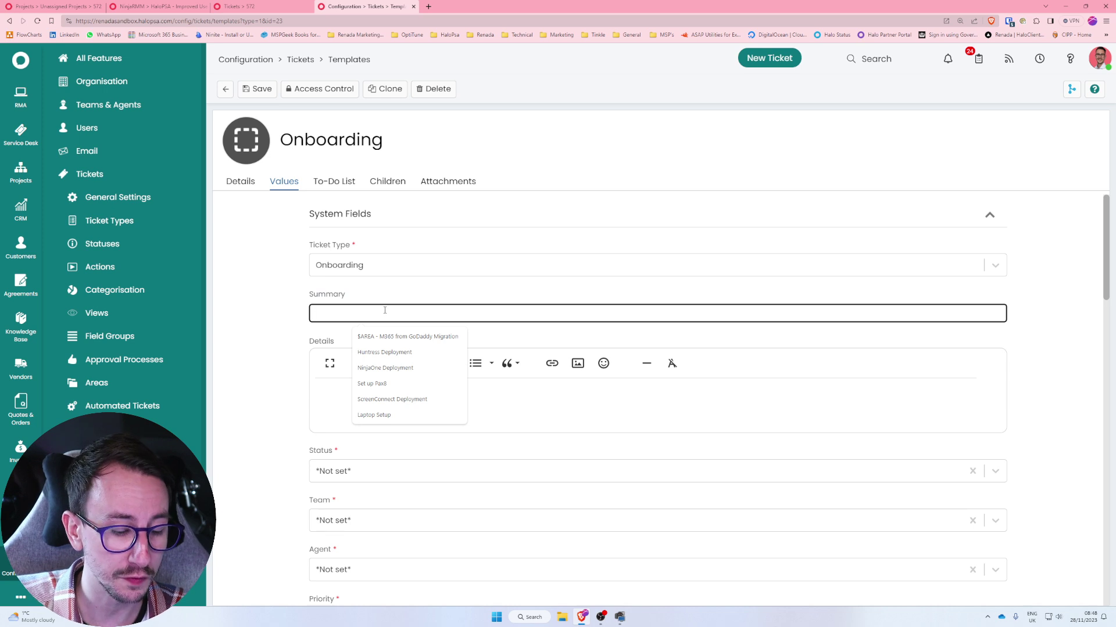
type("$AREA")
left_click(291, 327)
key("Tab")
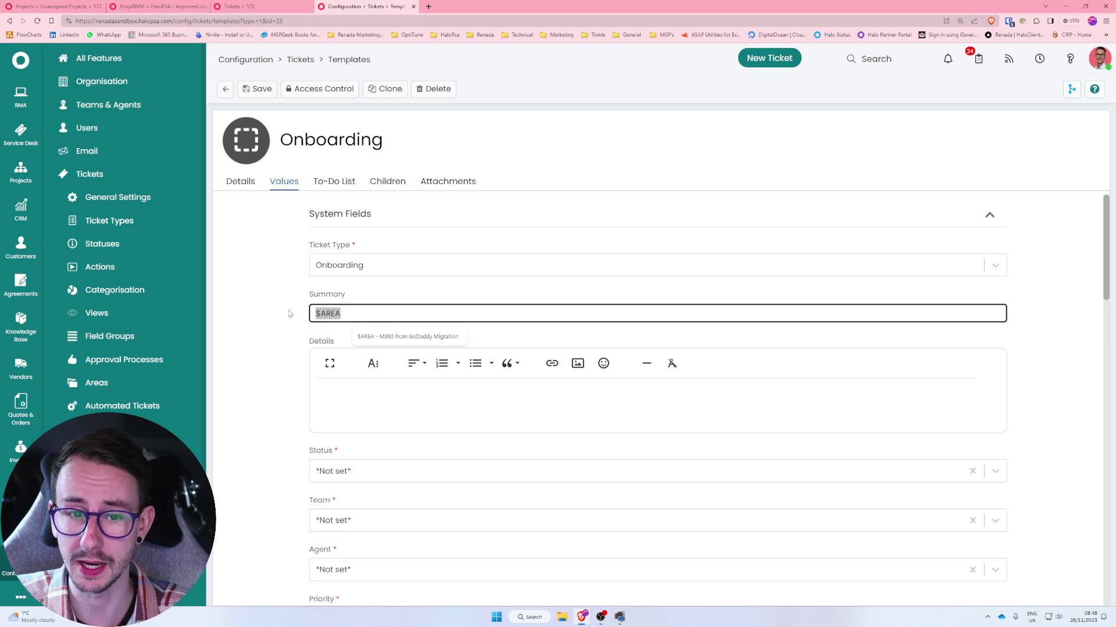
left_click(351, 389)
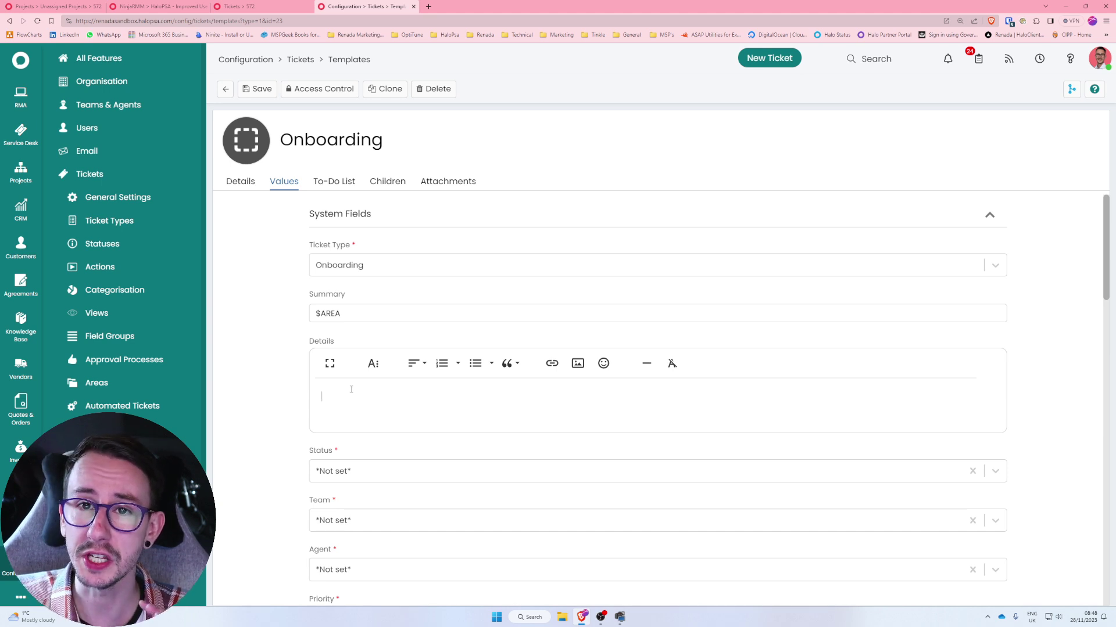
Look through the rest of the template's system fields, from Status down to Additional Agents
scroll(265, 407, "down", 3)
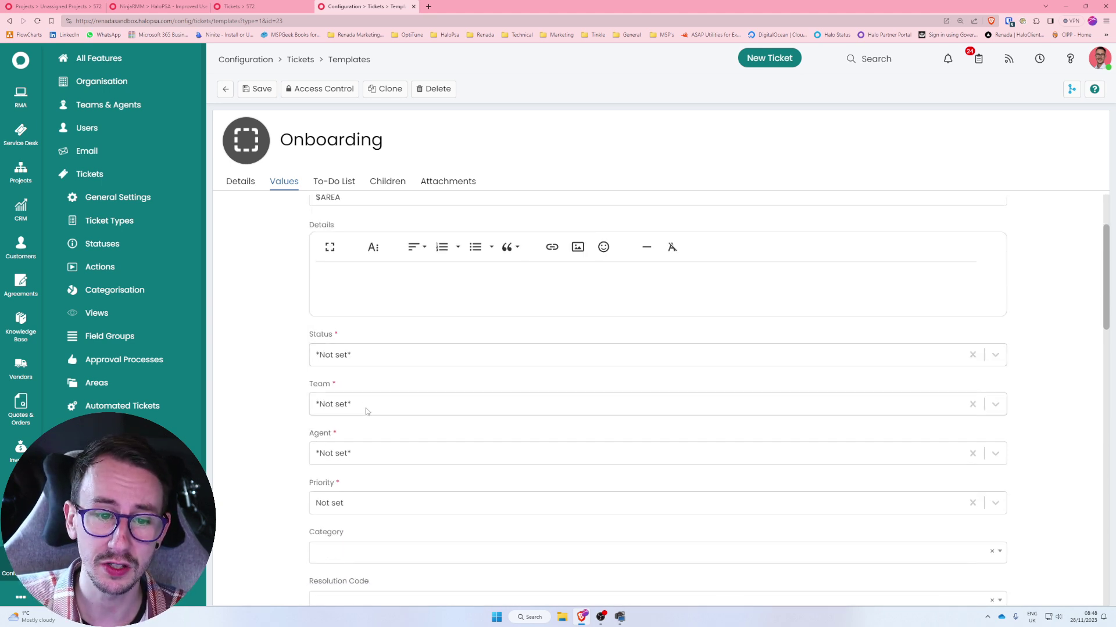
scroll(368, 415, "down", 4)
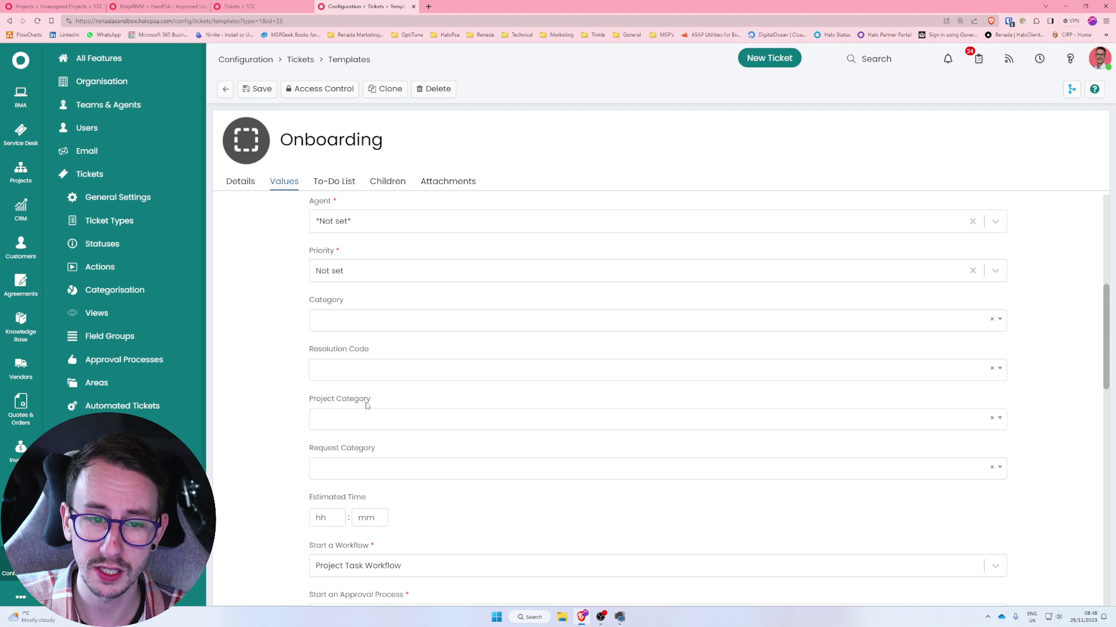
scroll(366, 405, "down", 4)
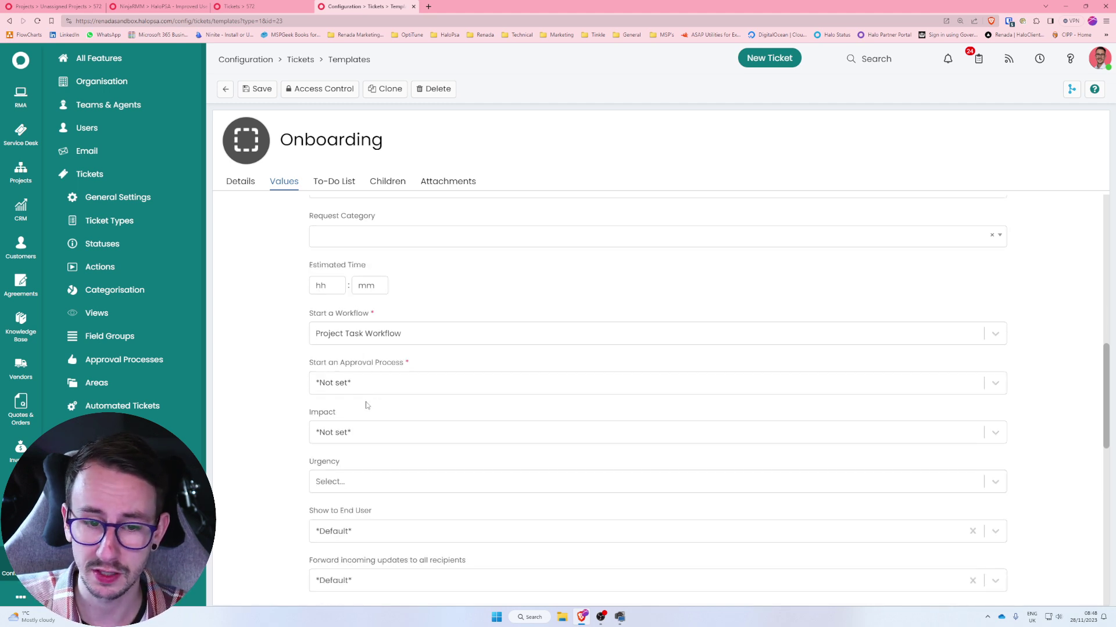
scroll(366, 405, "down", 12)
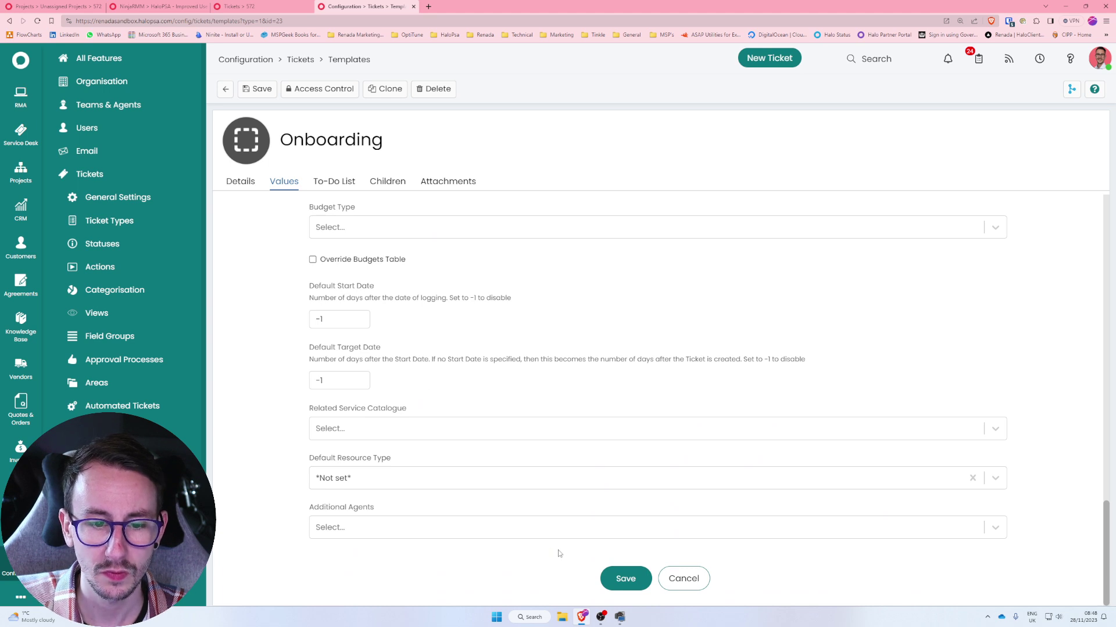
scroll(319, 398, "up", 3)
scroll(319, 398, "up", 15)
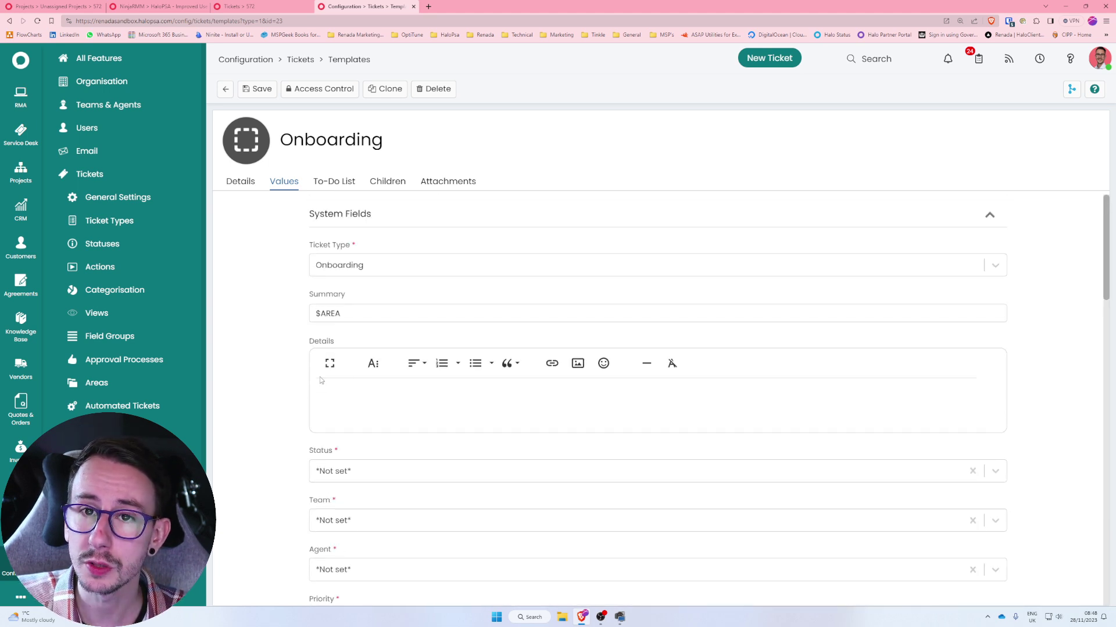
Switch the Ticket Type to Incident and expand the Additional Fields section to examine the fields it offers
left_click(365, 261)
scroll(354, 325, "up", 3)
left_click(354, 327)
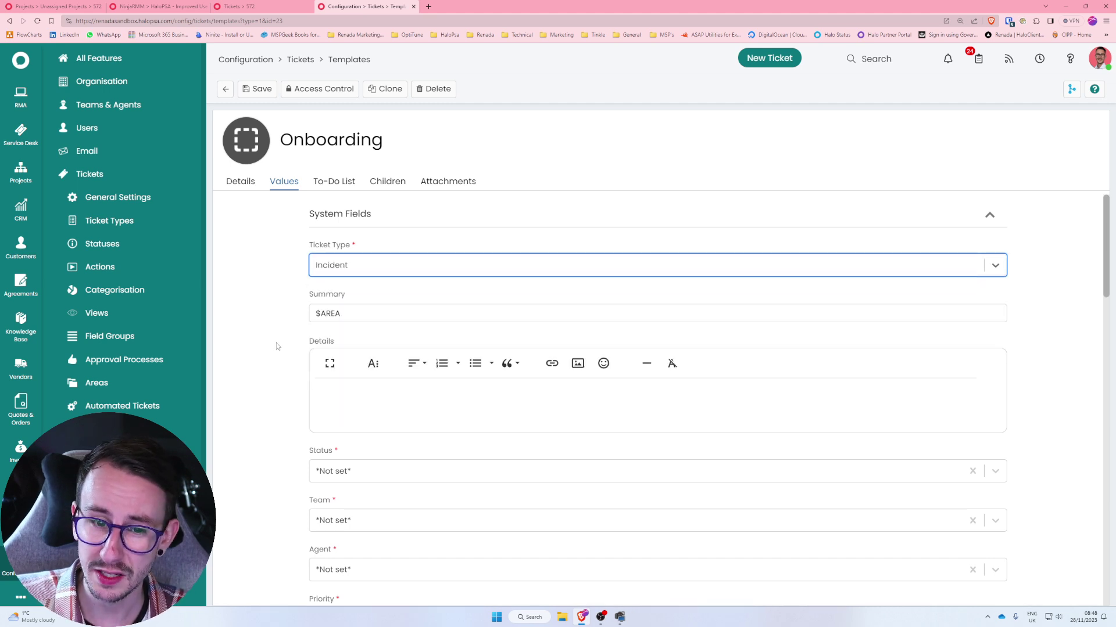
scroll(273, 346, "down", 8)
scroll(272, 347, "down", 10)
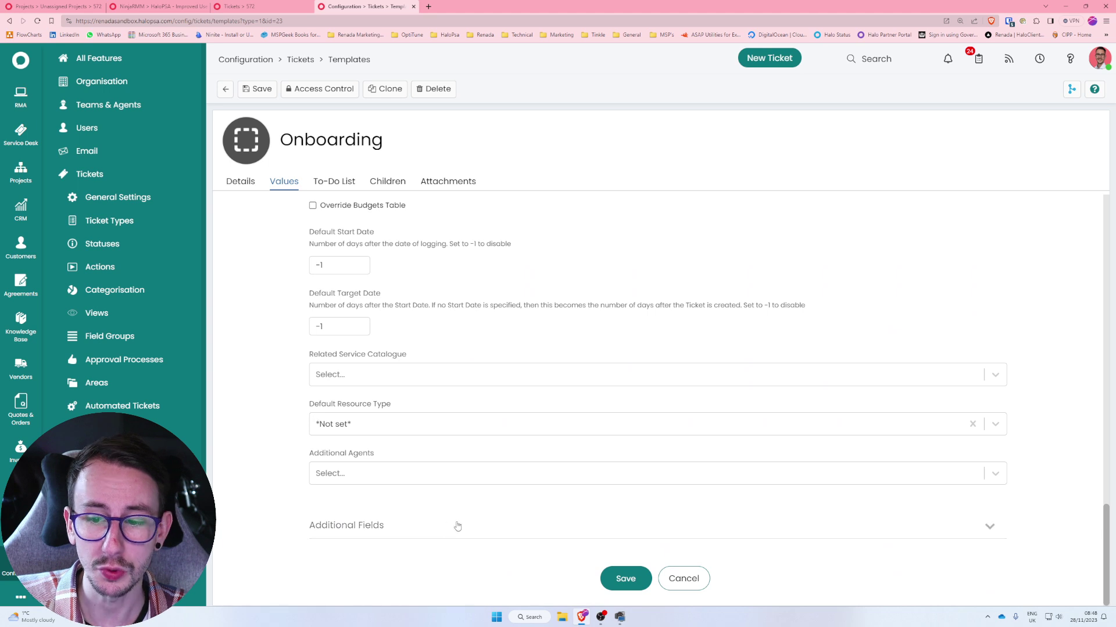
left_click(410, 526)
scroll(274, 466, "down", 6)
left_click(372, 327)
left_click(334, 393)
left_click(333, 387)
left_click(285, 410)
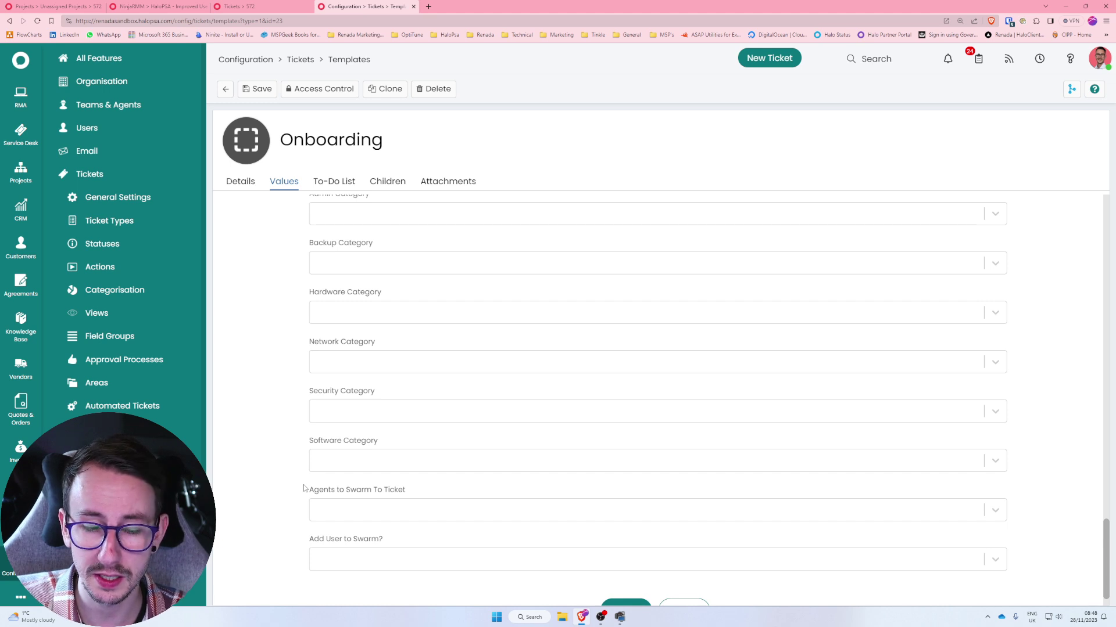
scroll(303, 488, "up", 6)
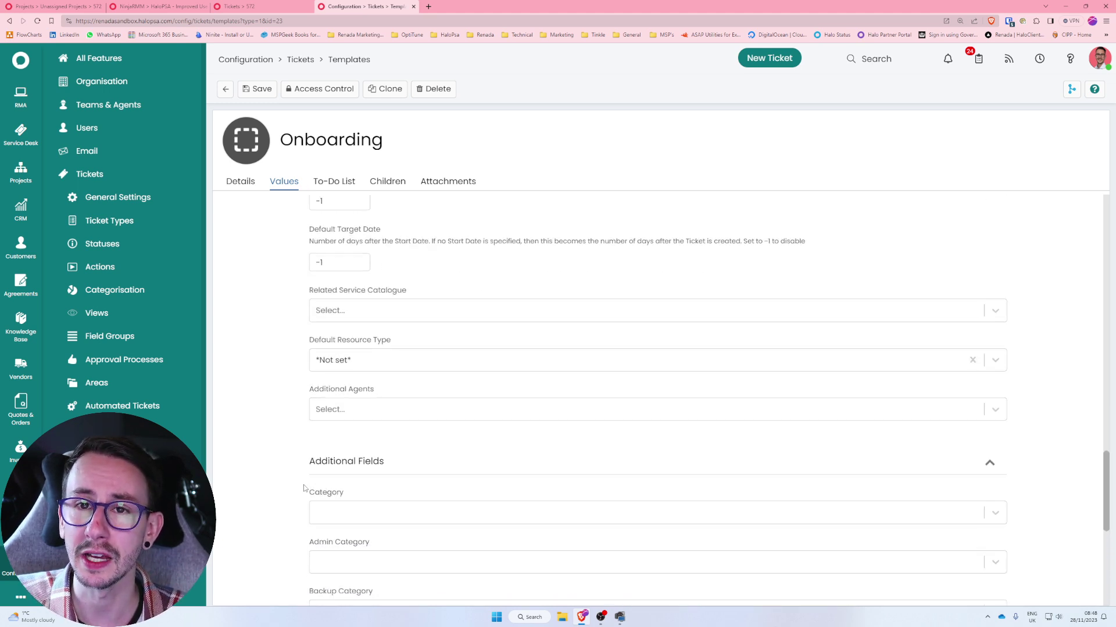
scroll(306, 487, "up", 10)
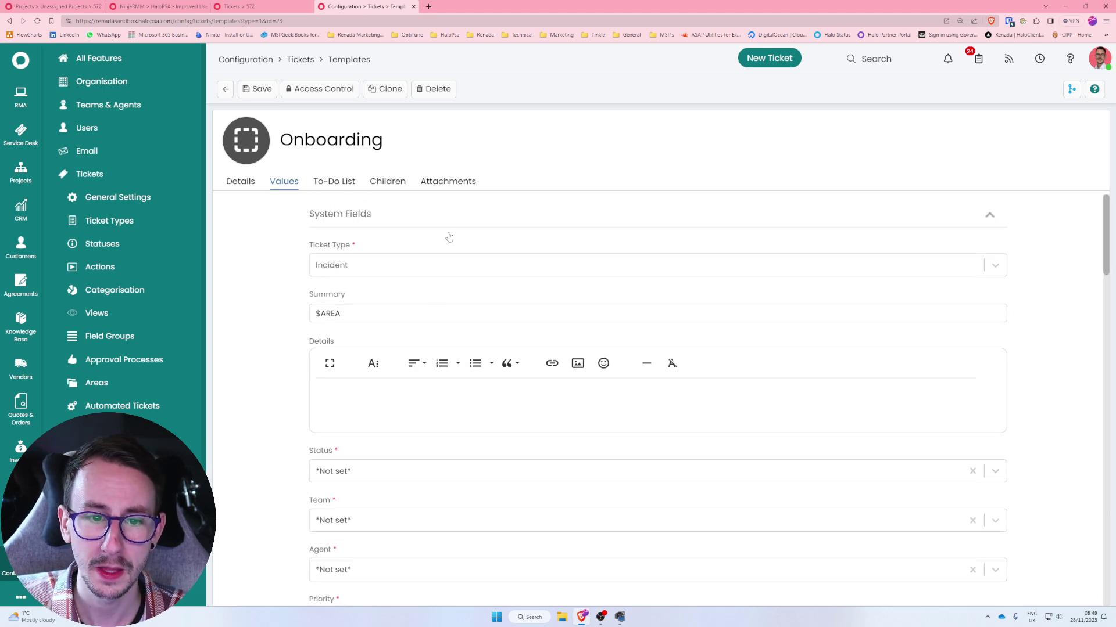
Set the template's Ticket Type back to Onboarding and check its system fields
left_click(428, 265)
type("on")
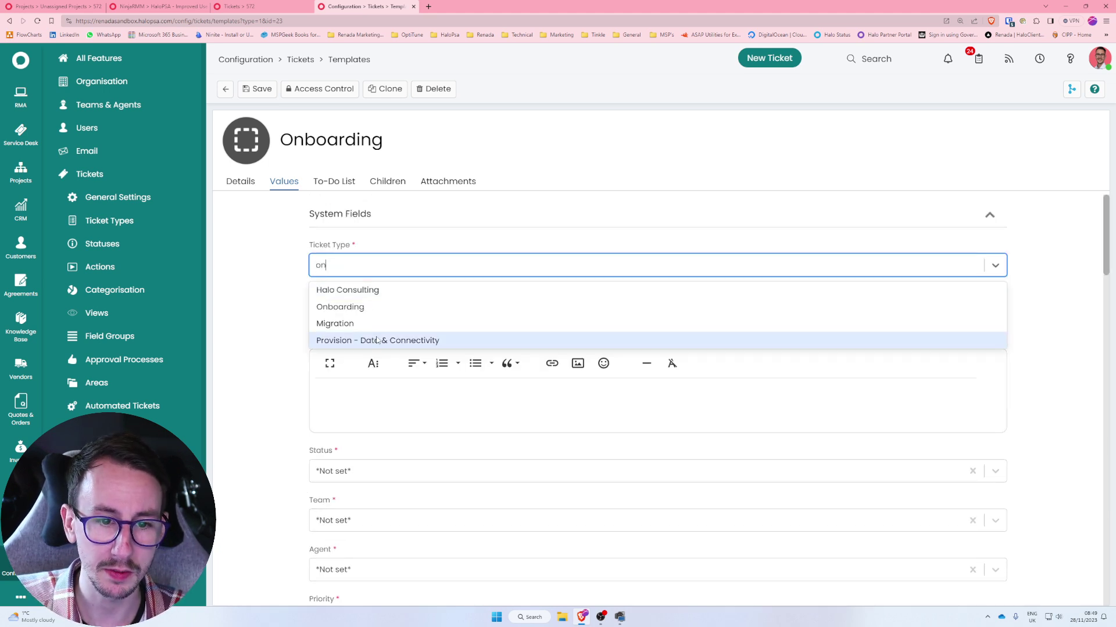
left_click(325, 307)
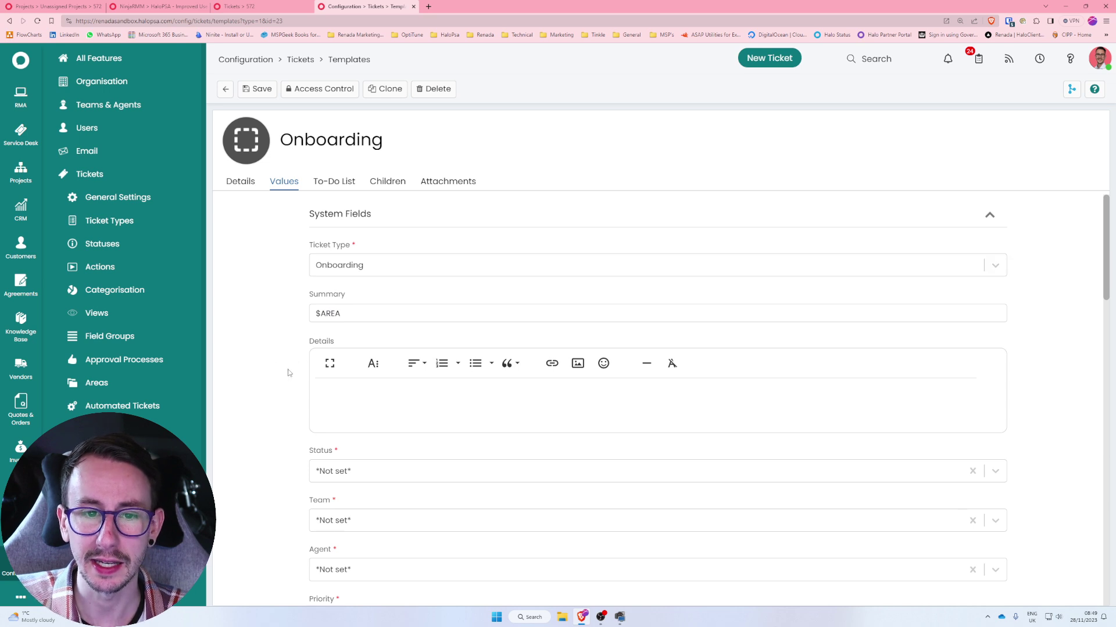
scroll(288, 373, "down", 8)
scroll(287, 372, "down", 4)
scroll(287, 373, "up", 12)
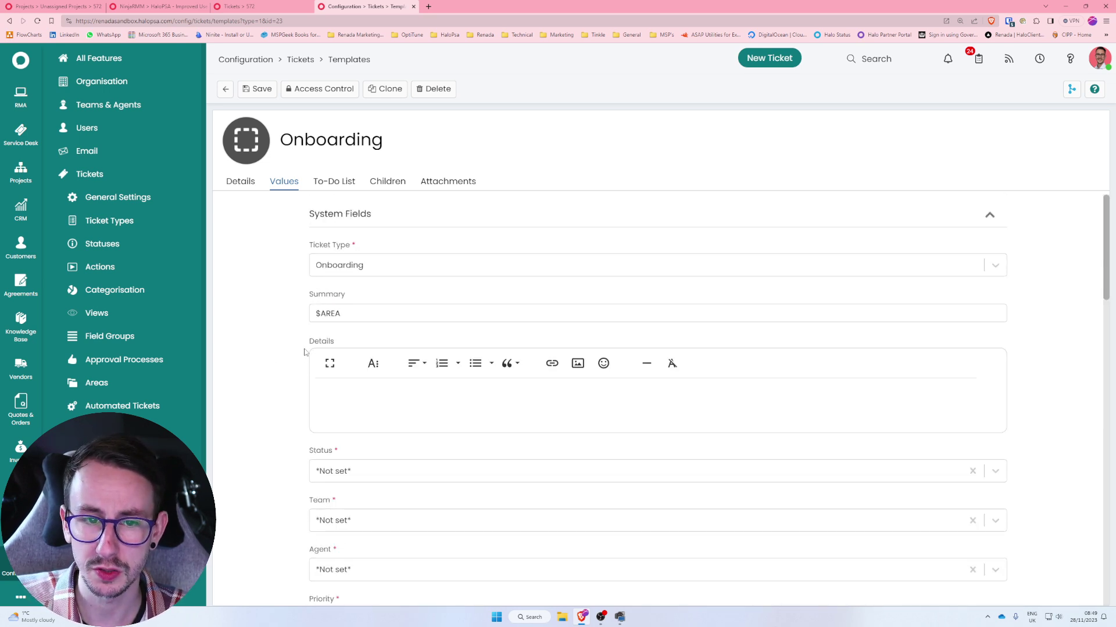
Extend the template's Summary to "$AREA - Onboarding Project"
left_click(355, 317)
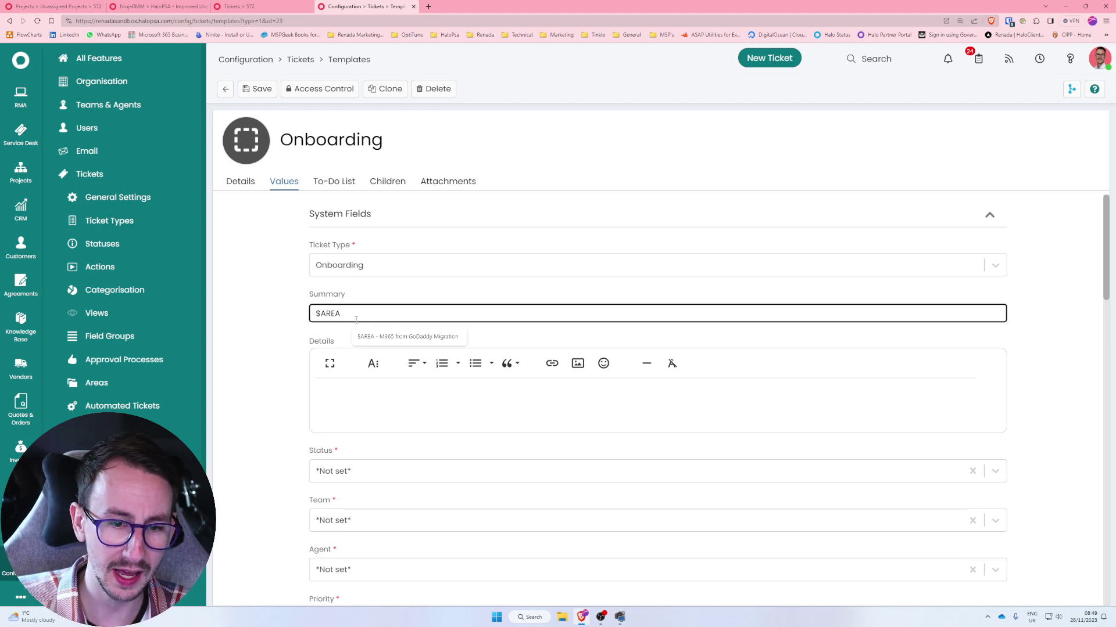
type("- Onboarding")
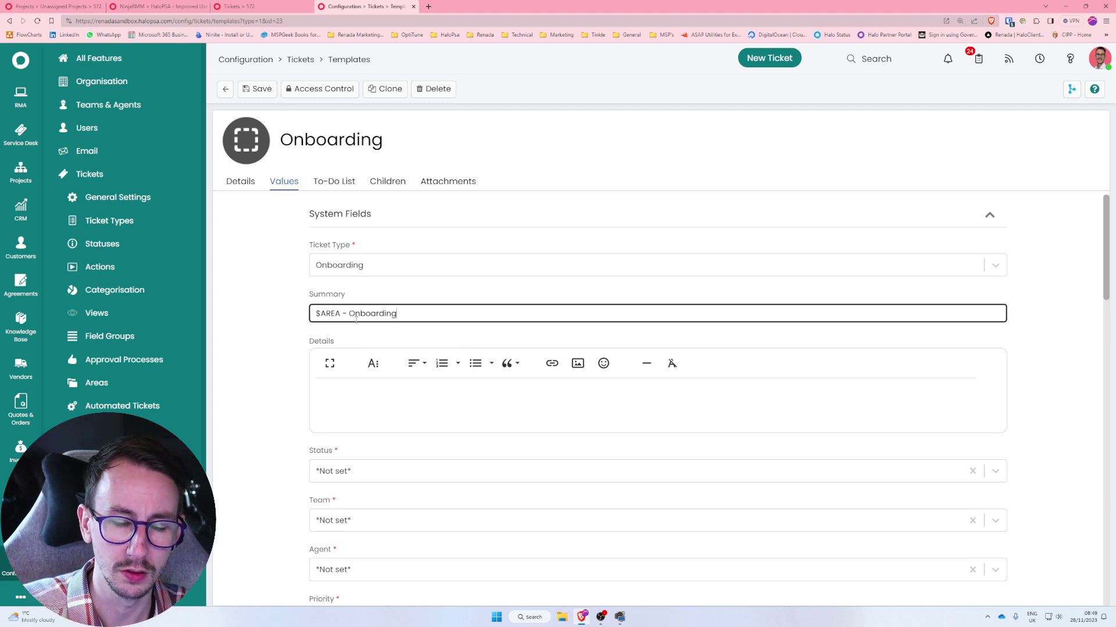
type(" Project")
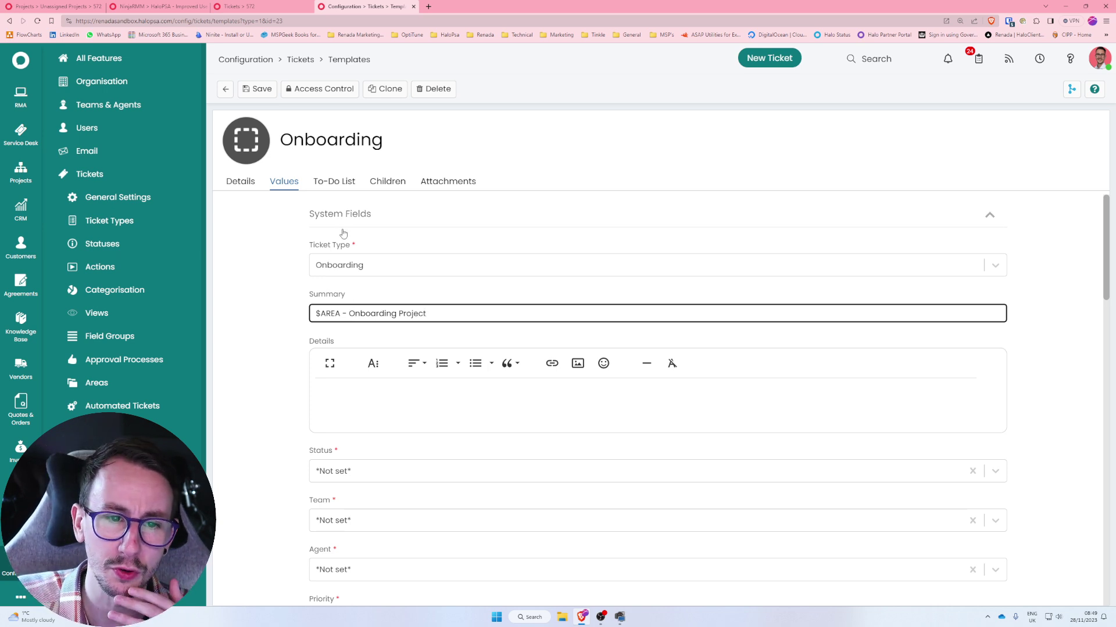
Add the ad-hoc item "Make sure you say nice words to the customer" to the Onboarding template's to-do list
left_click(344, 183)
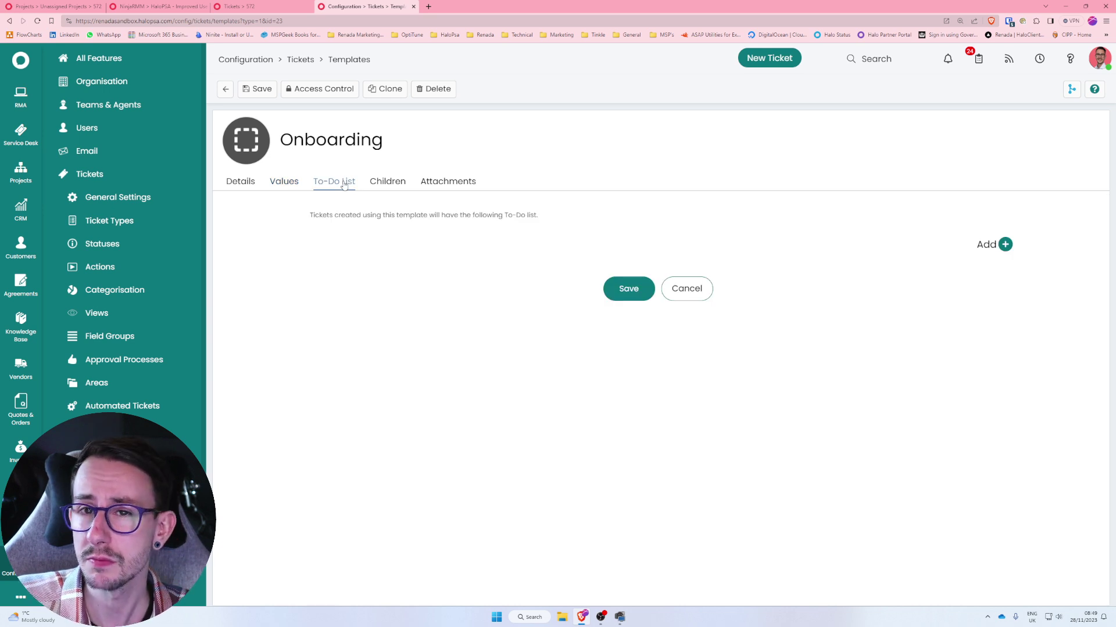
left_click(1005, 245)
left_click(478, 200)
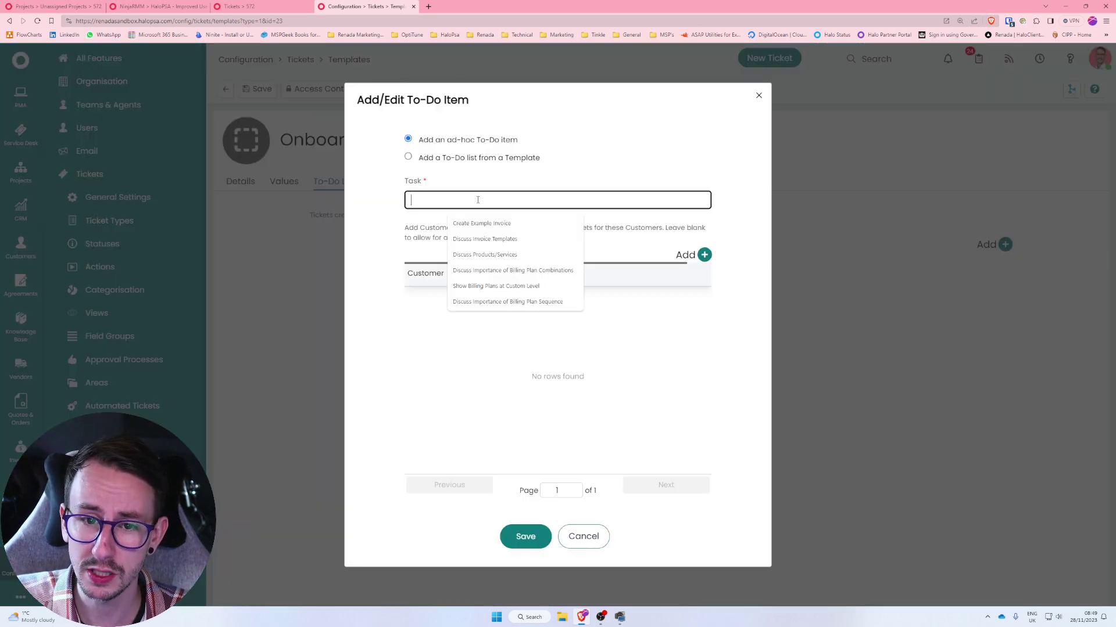
type("Make sure you say nice words to the customer")
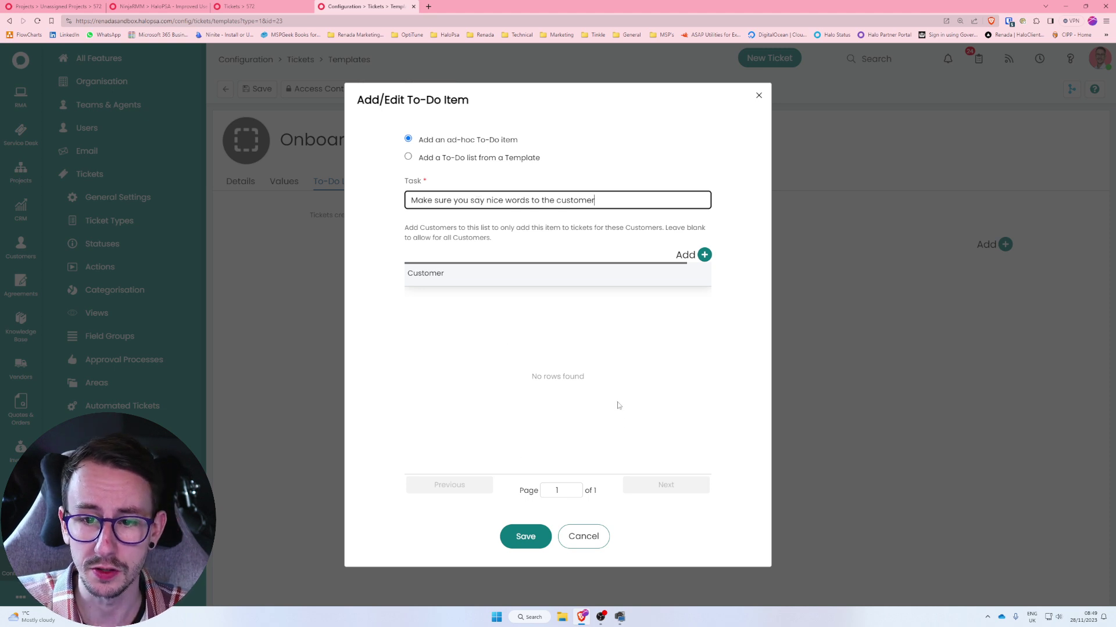
left_click(529, 536)
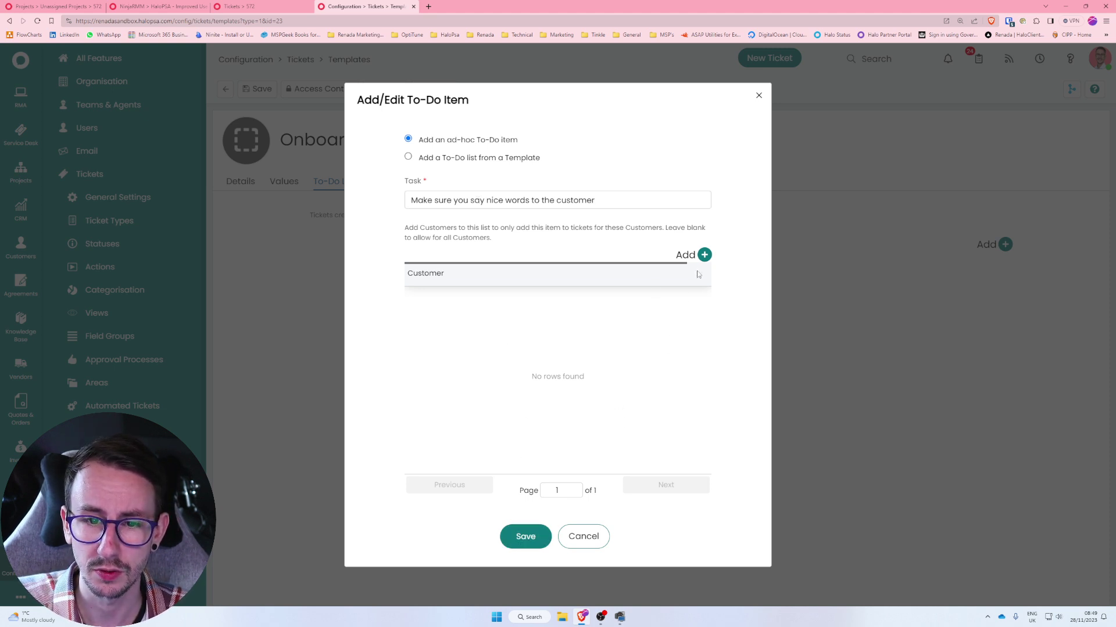
left_click(513, 540)
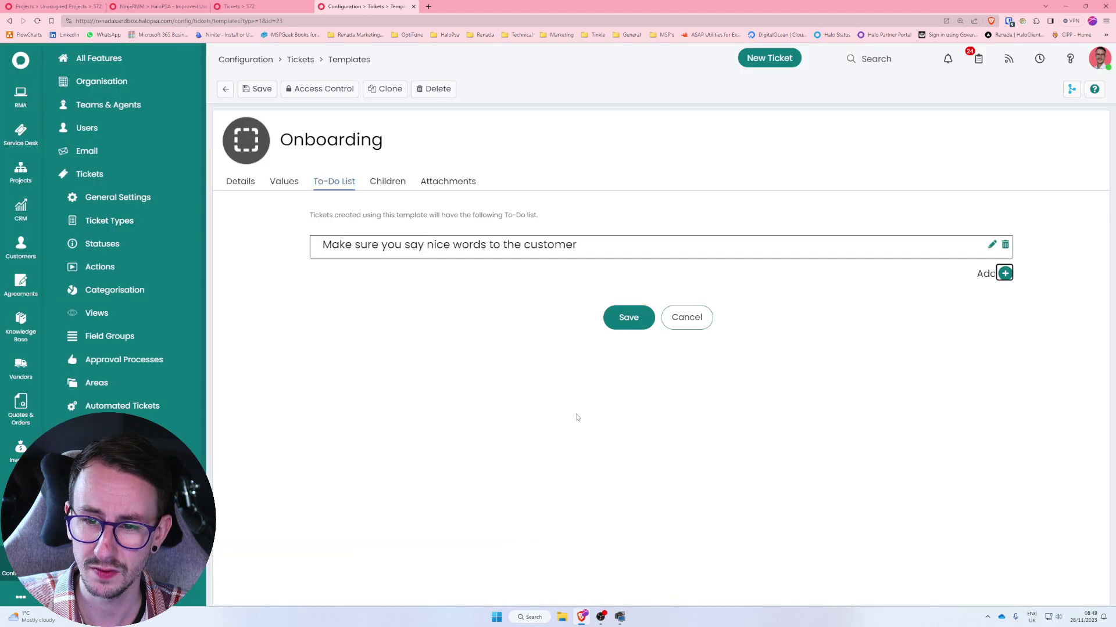
Add a second ad-hoc to-do item, "make sure you send chocolates", and move it above the first item
left_click(1005, 273)
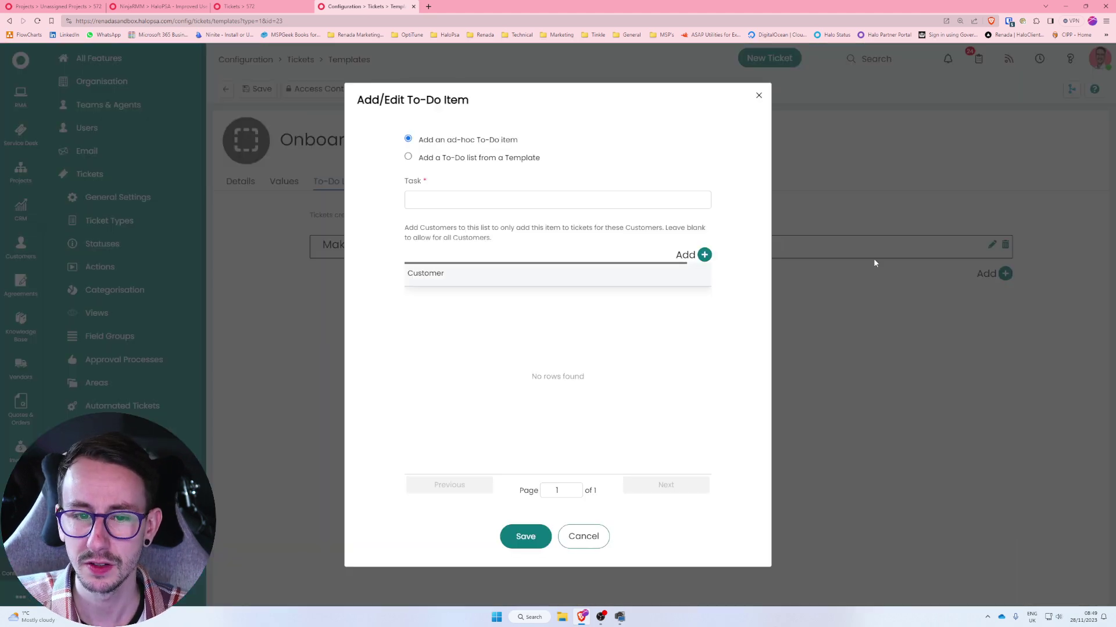
left_click(494, 195)
type("m")
key("BackSpace")
type("make sure yo")
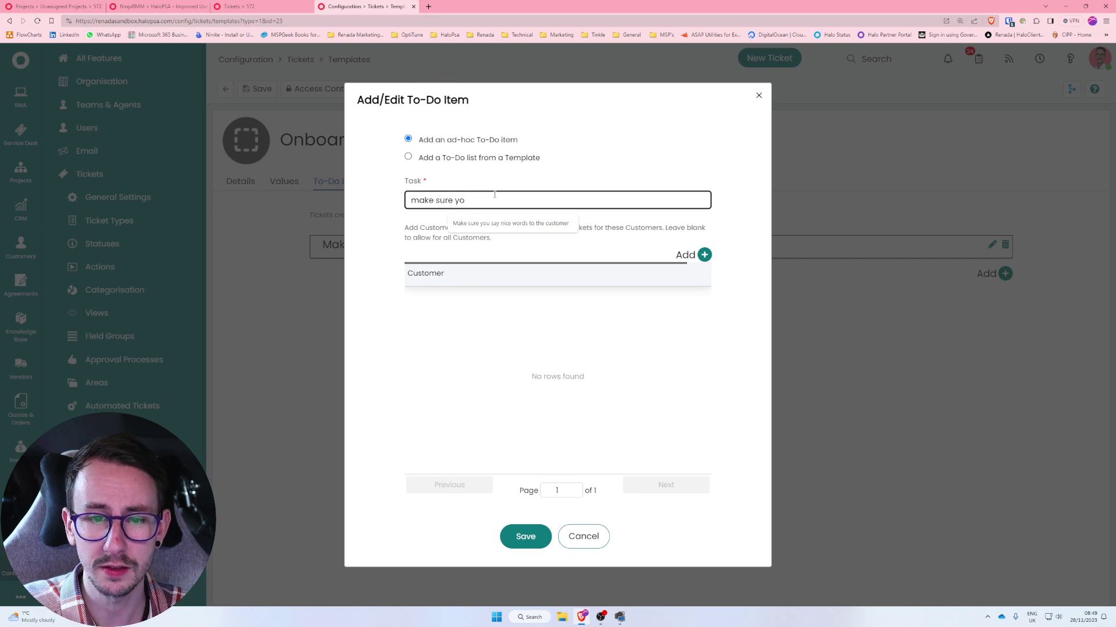
type("u send chocolateass")
left_click(532, 536)
left_click_drag(314, 270, 314, 243)
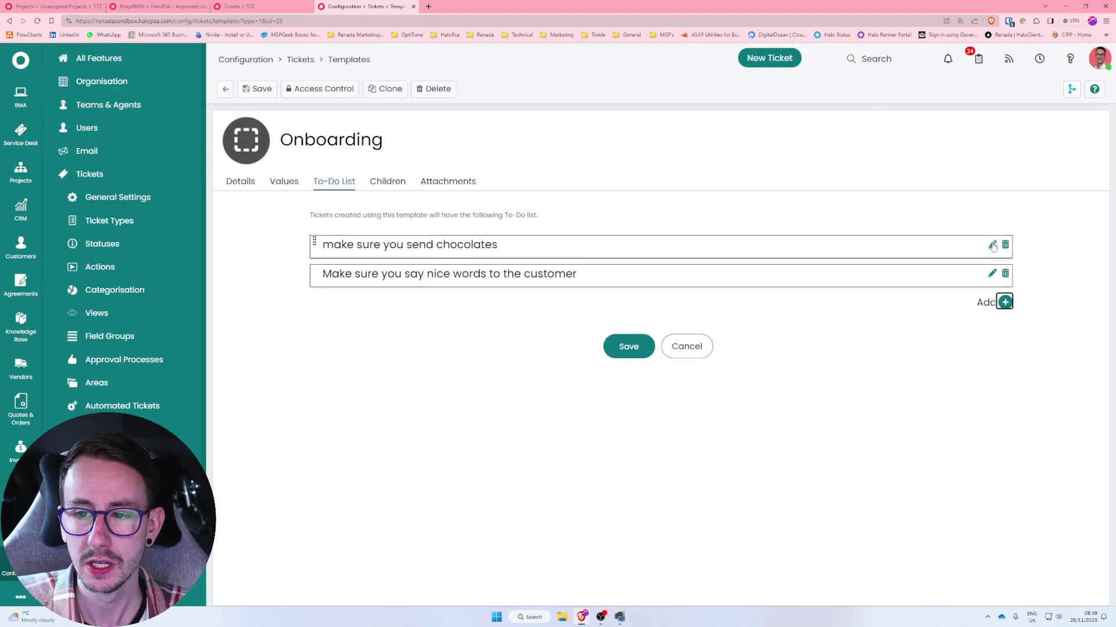
Check the chocolates to-do item's editing options without changing them, and delete the item from the list
left_click(992, 245)
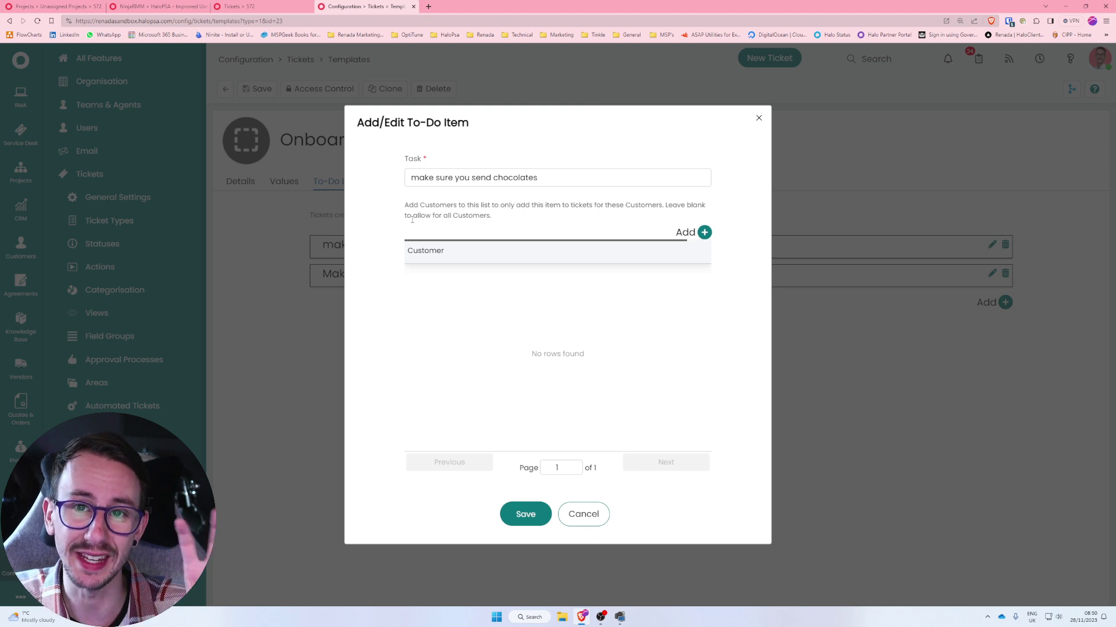
left_click(595, 514)
left_click(1005, 245)
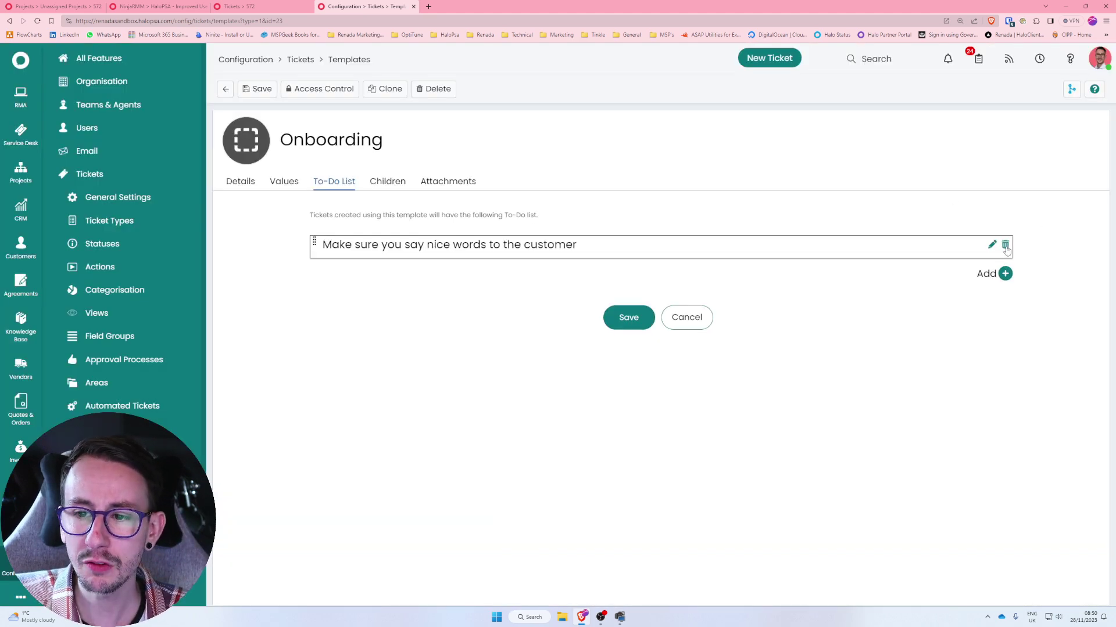
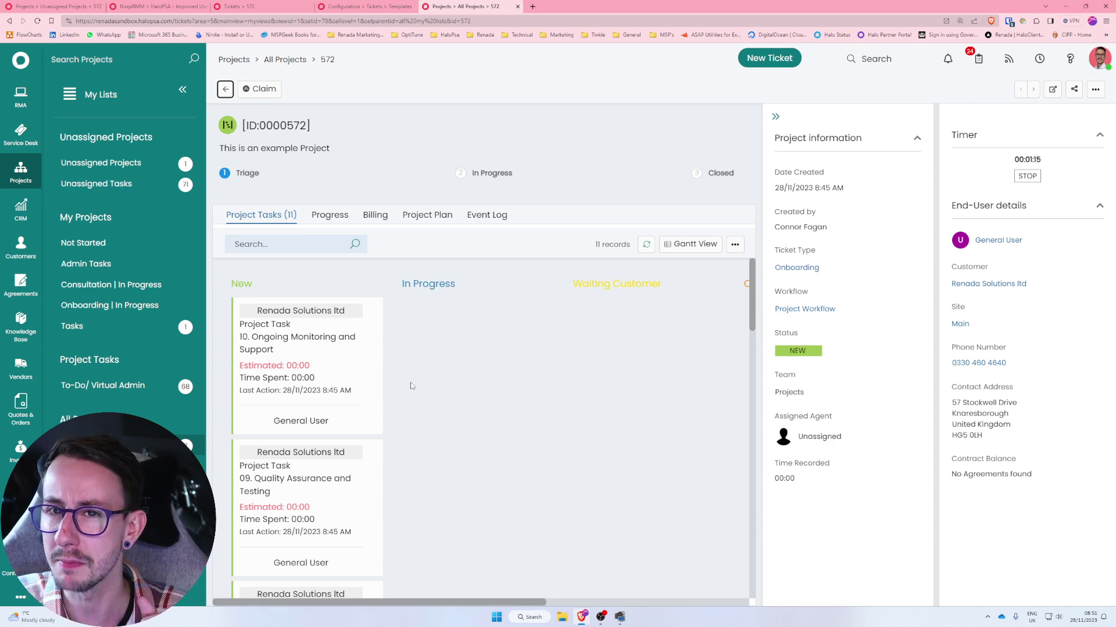
Look through the example project's tasks and examine the to-do list in the "Onboarding - 02. Setup MSP Services" task
scroll(398, 481, "down", 15)
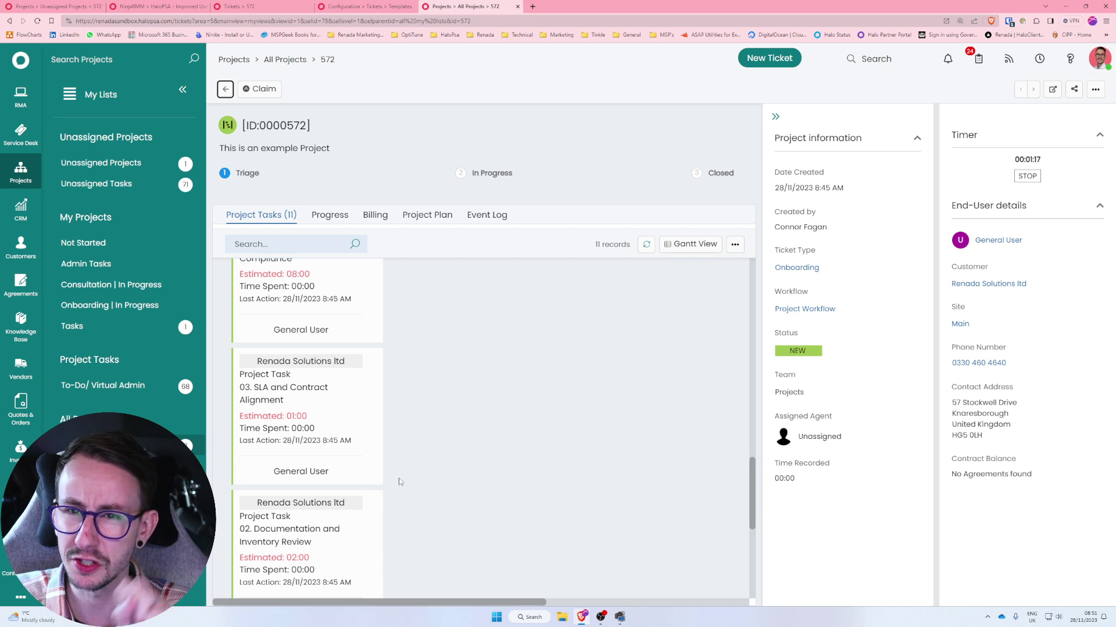
scroll(400, 482, "down", 5)
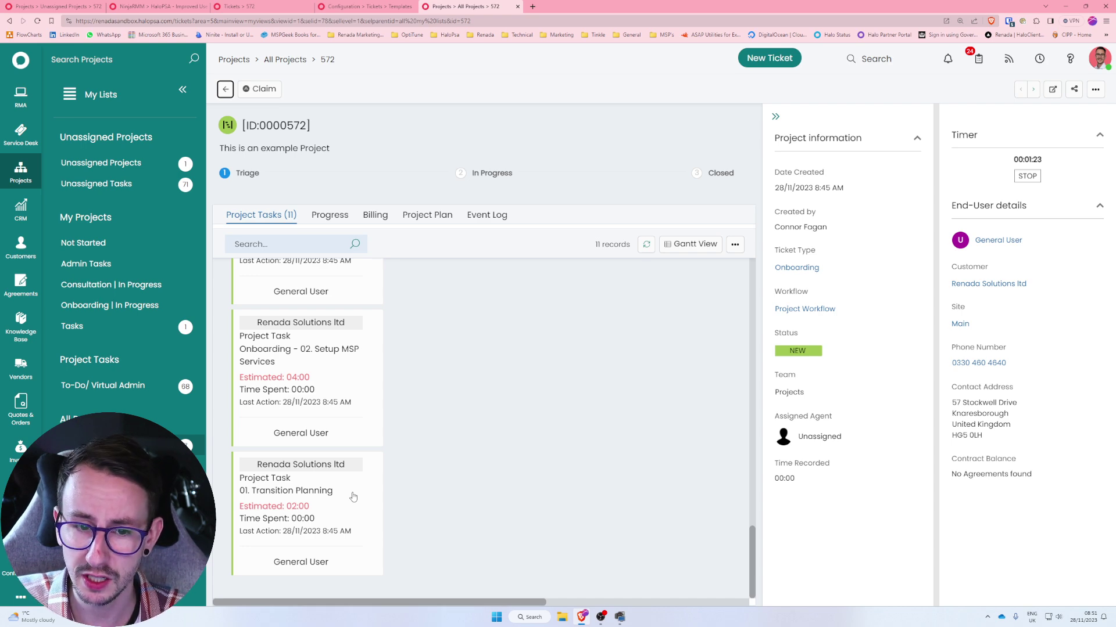
left_click(333, 351)
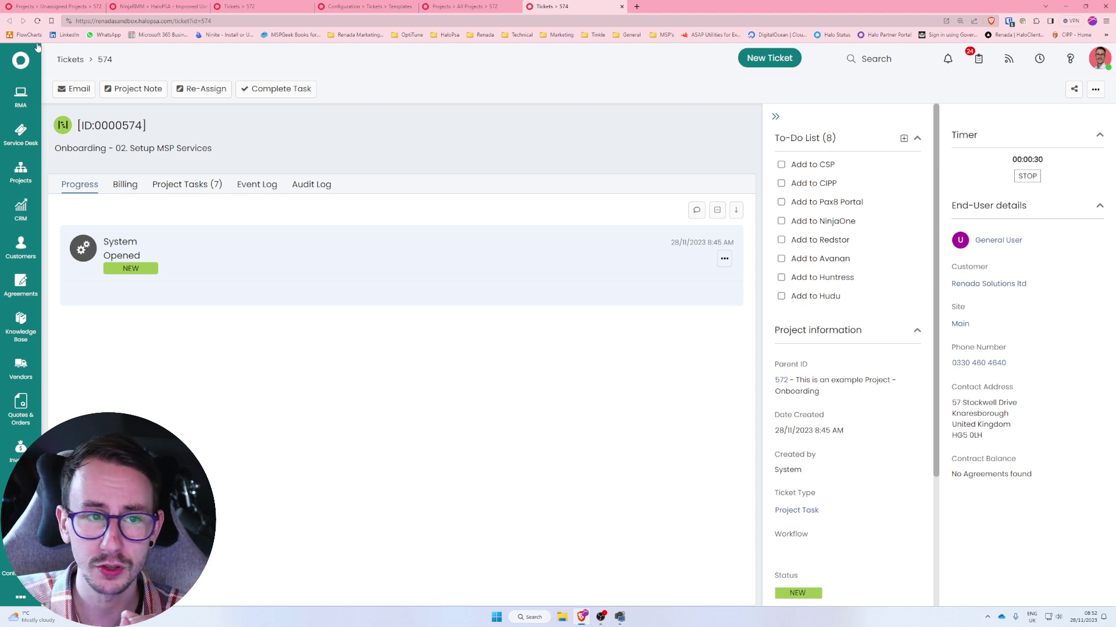
left_click(622, 7)
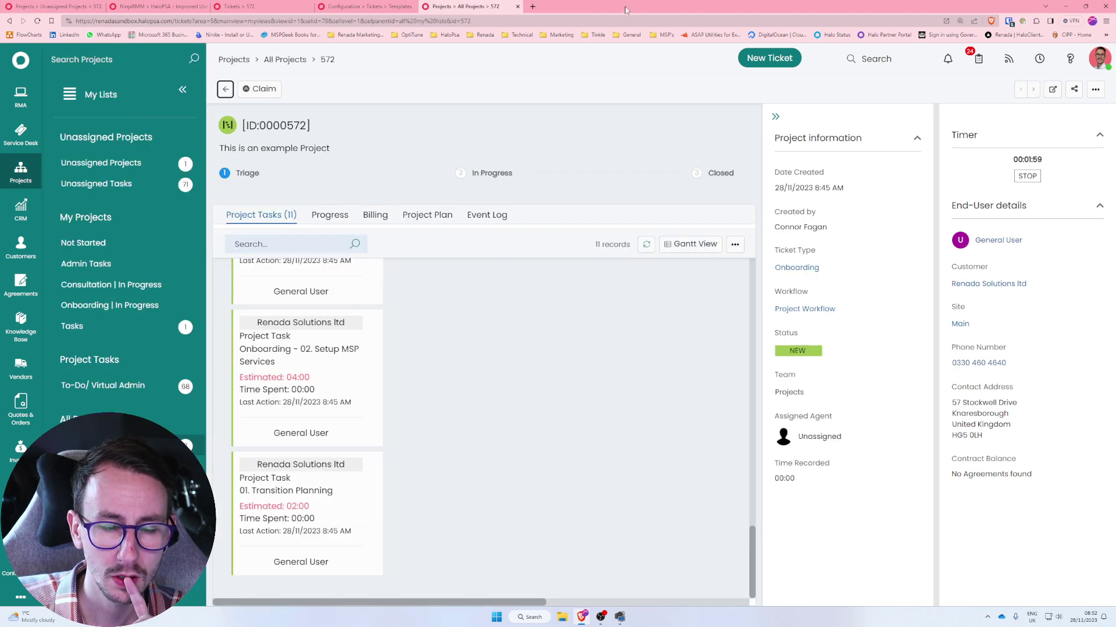
scroll(356, 509, "down", 1)
scroll(356, 508, "down", 1)
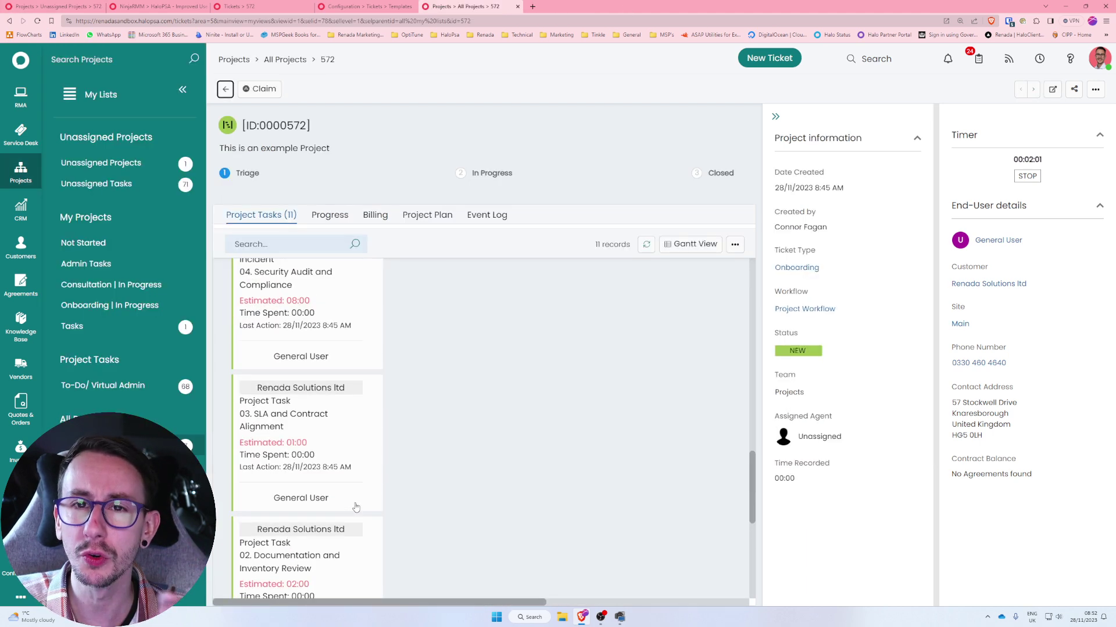
Return to the ticket template configuration, show the Child Template entity and look through its list of templates
left_click(365, 6)
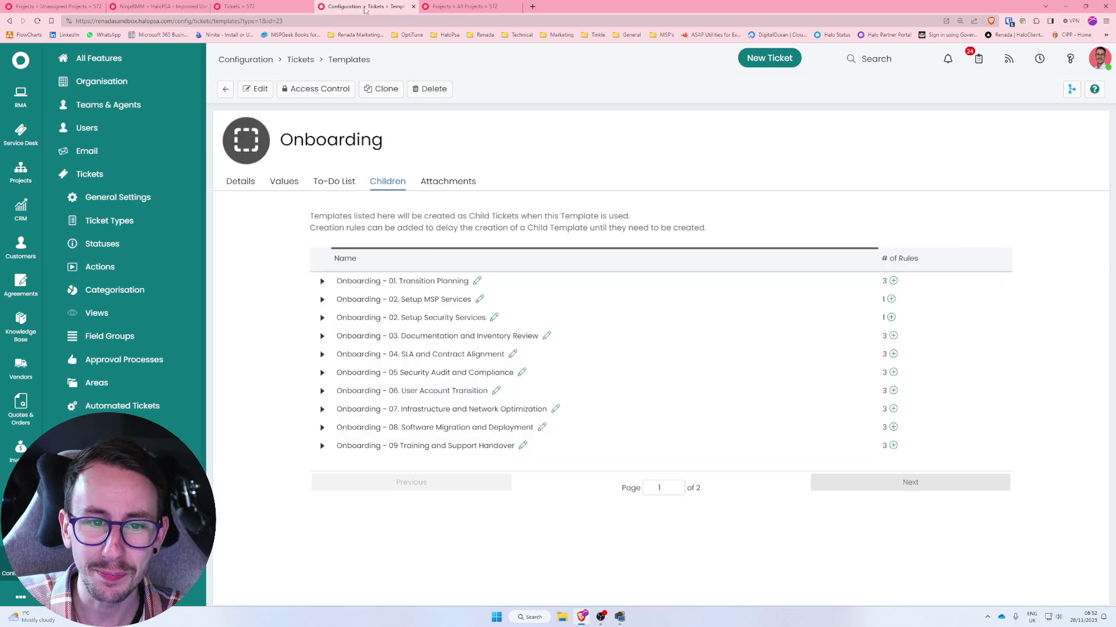
left_click(225, 89)
left_click(278, 90)
left_click(273, 135)
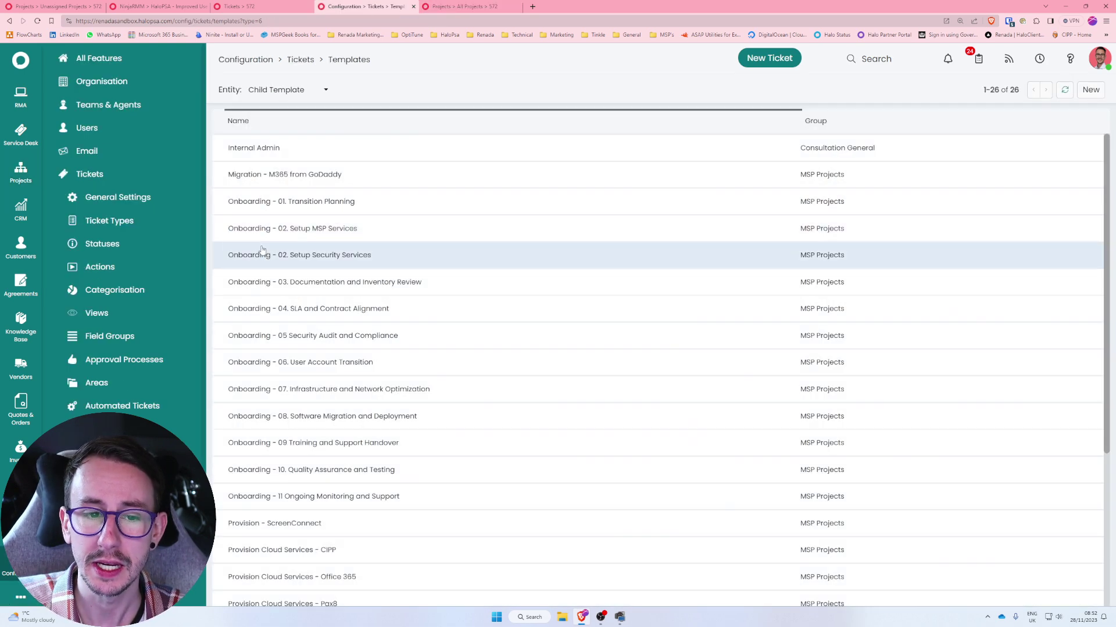
scroll(341, 253, "down", 4)
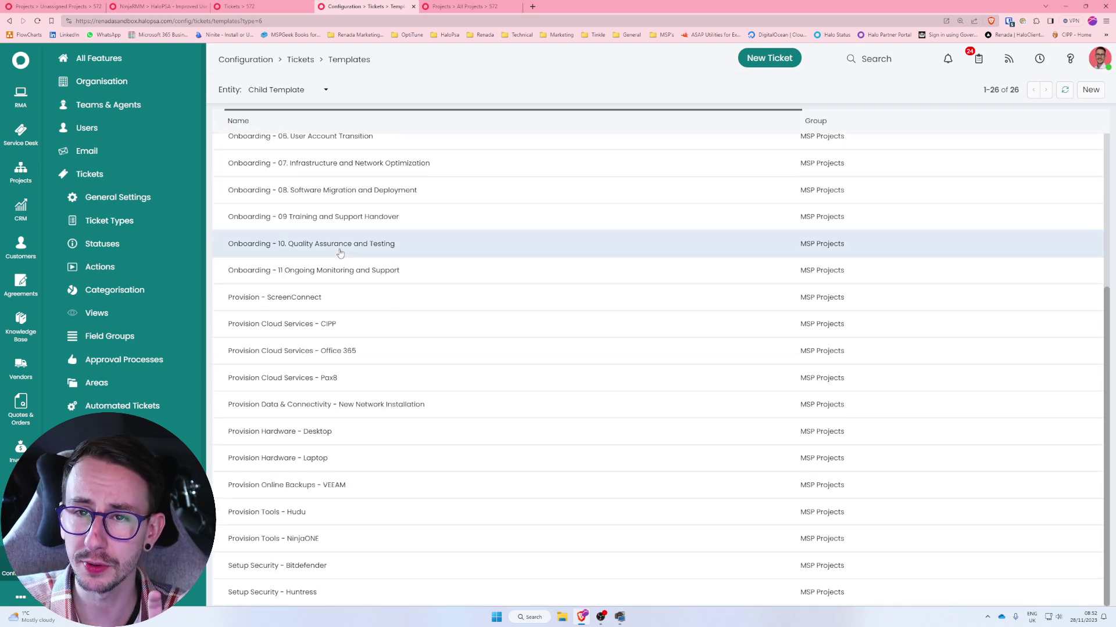
scroll(416, 418, "up", 5)
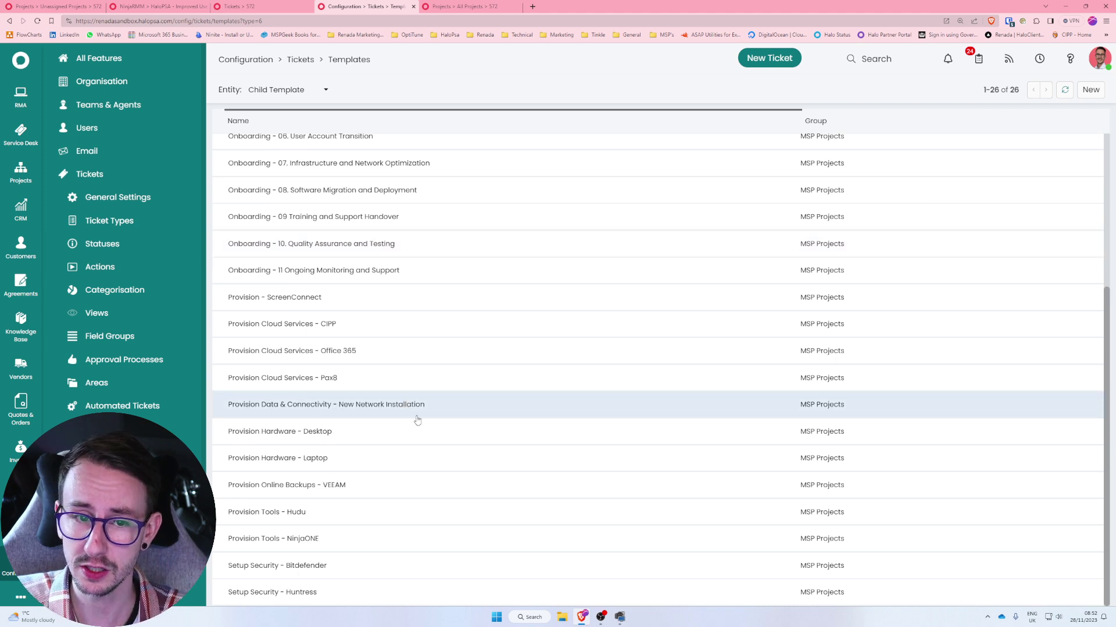
Start a new child template to examine its to-do list and children settings, and leave it without saving
left_click(1090, 92)
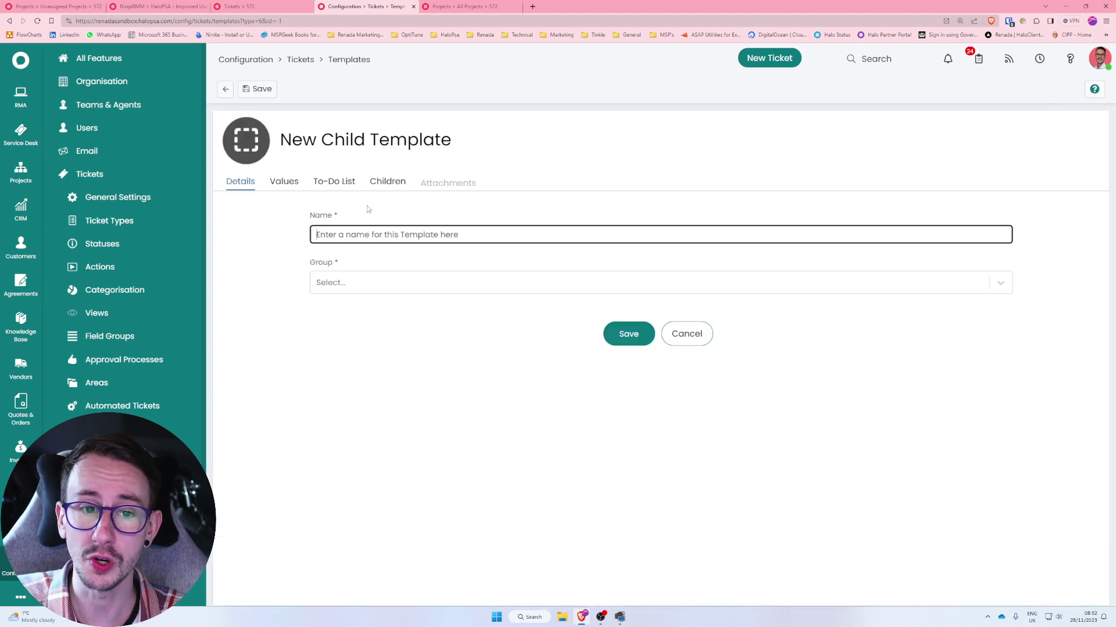
left_click(334, 181)
left_click(373, 182)
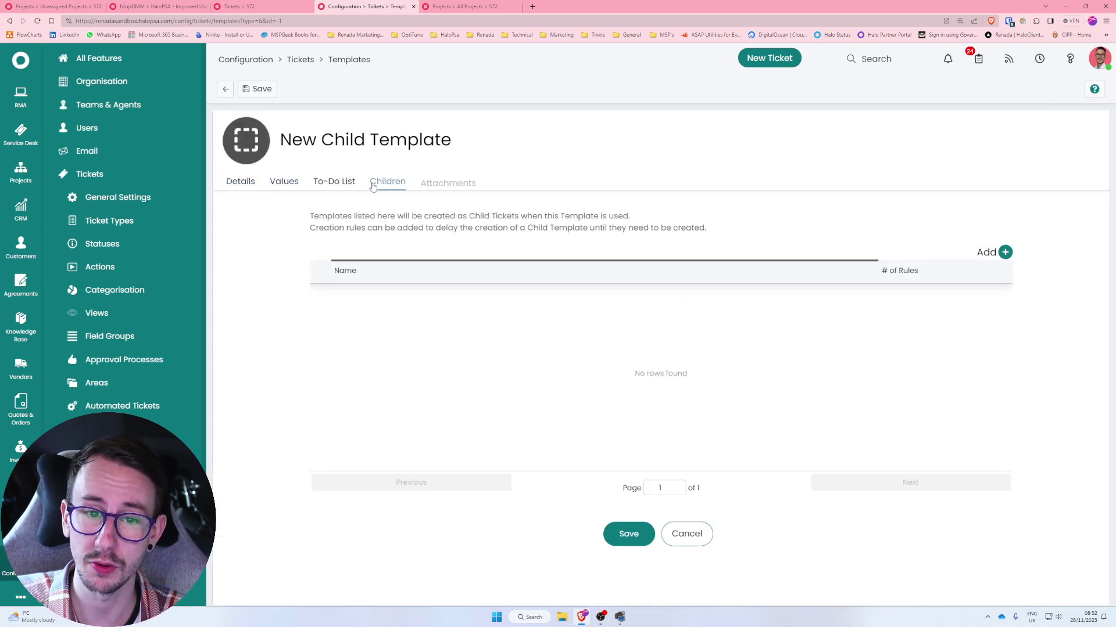
left_click(226, 89)
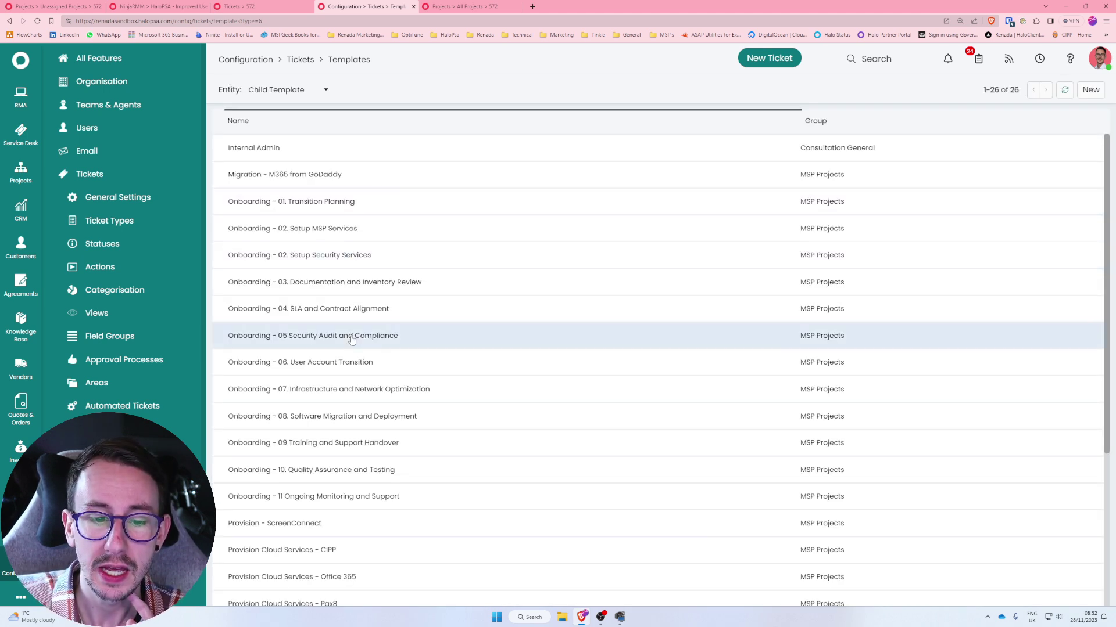
Open the "Onboarding - 02. Setup MSP Services" child template and examine its values and to-do list
left_click(327, 231)
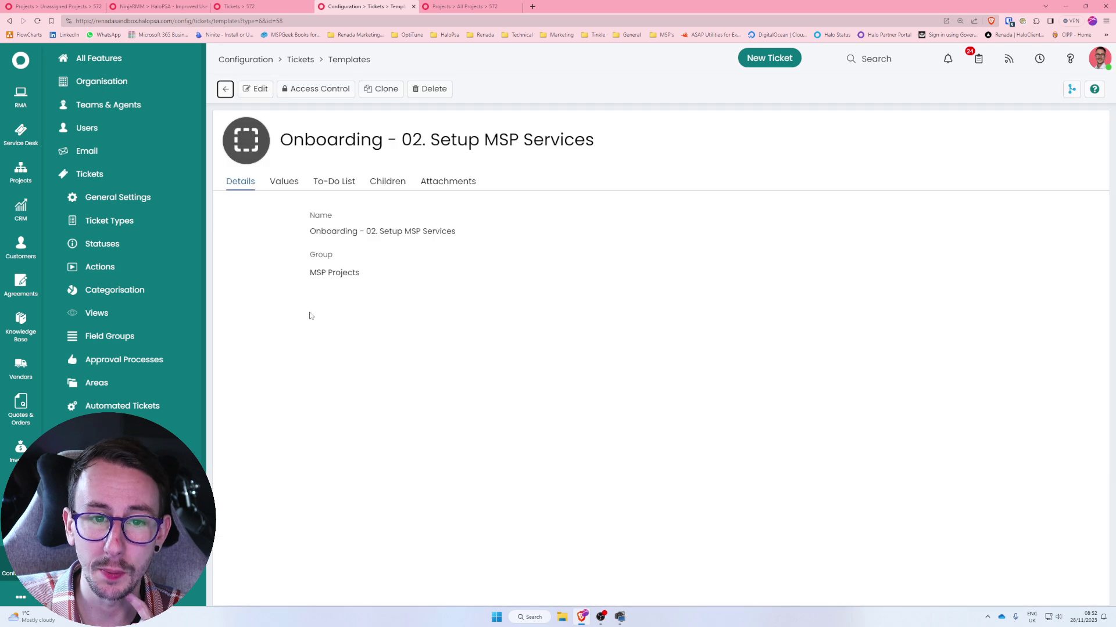
left_click(285, 181)
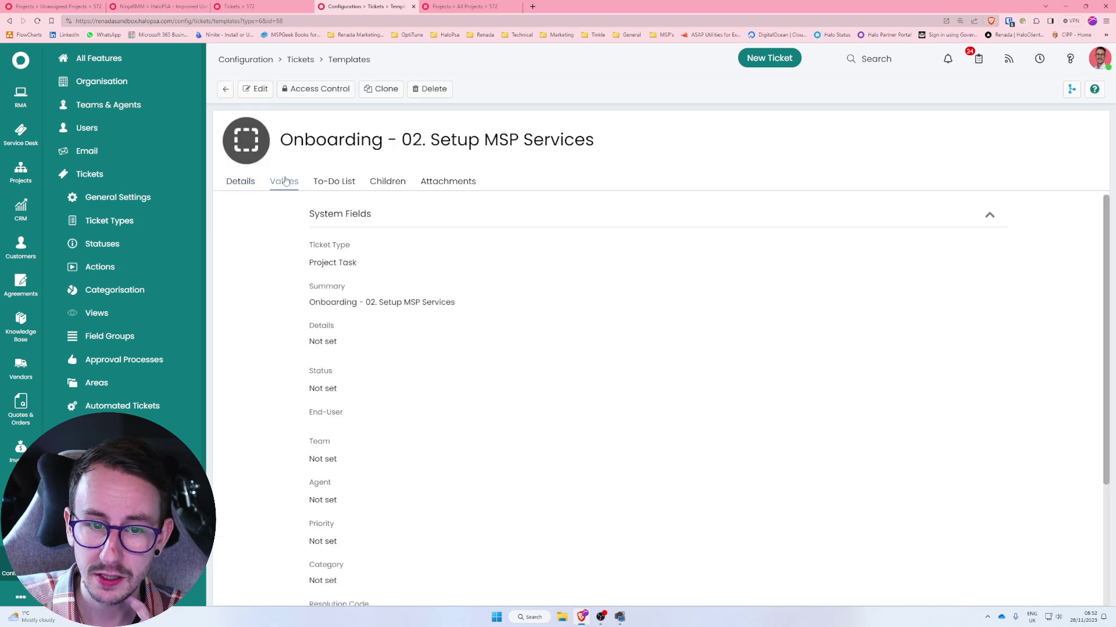
left_click(382, 184)
left_click(334, 182)
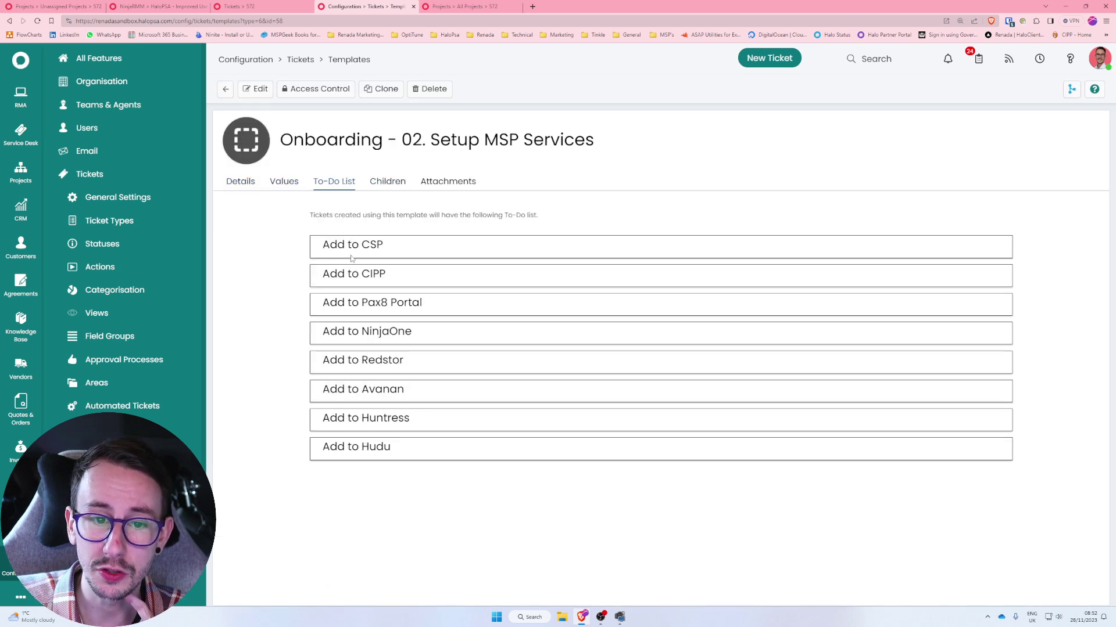
left_click_drag(322, 246, 445, 446)
left_click(445, 443)
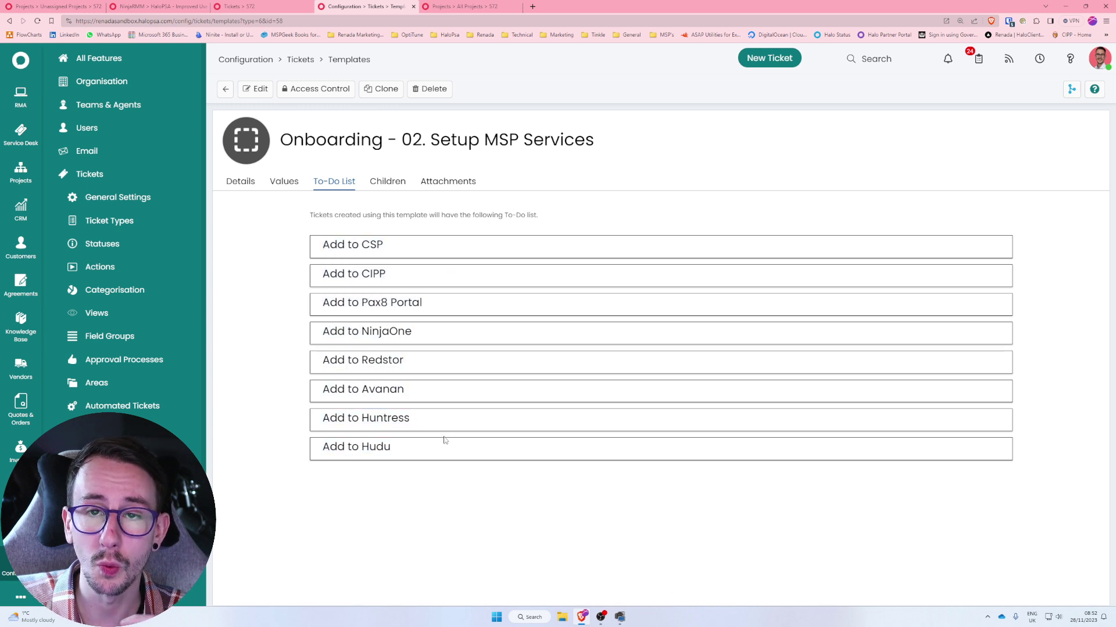
Examine the Setup MSP Services template's children, including the creation rules for "Provision Cloud Services - CIPP", and return to the template list
left_click(391, 184)
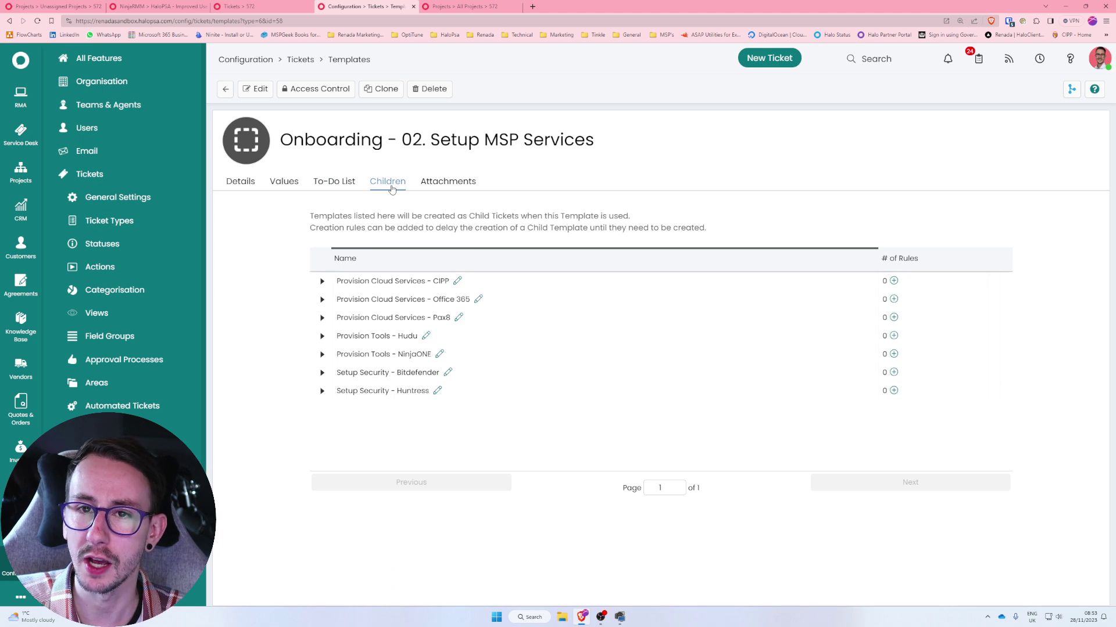
left_click(322, 281)
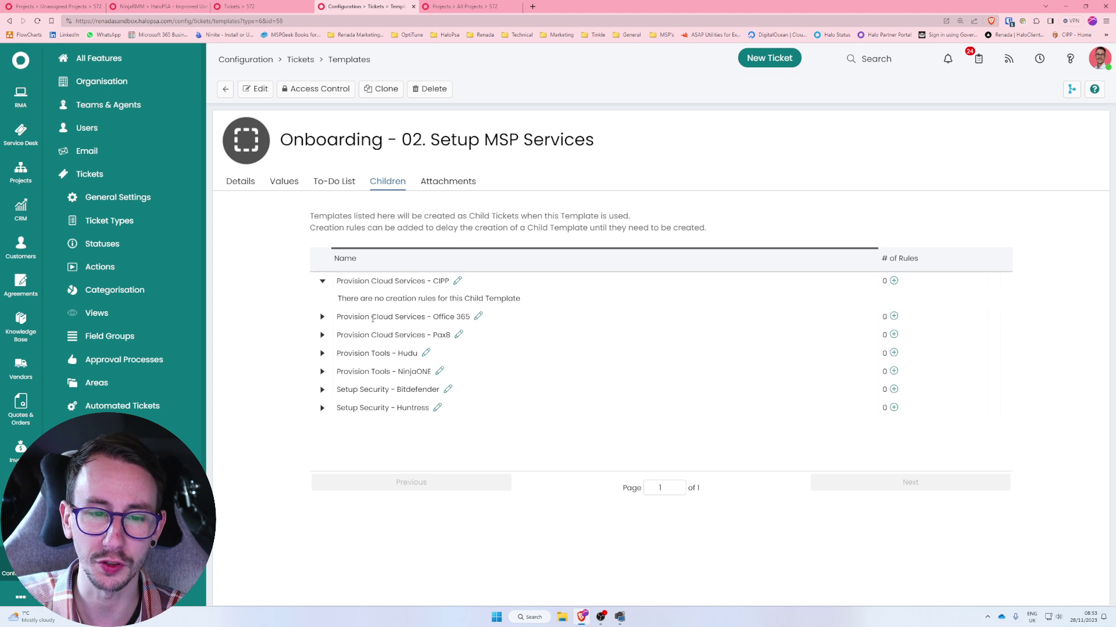
left_click(225, 89)
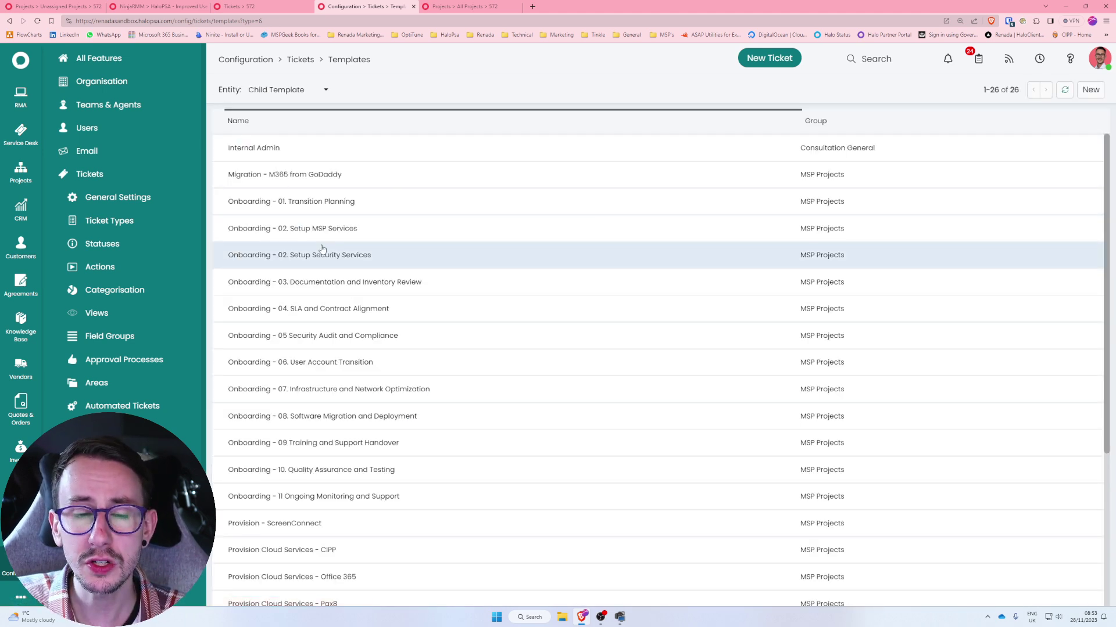
Open the "Onboarding - 03. Documentation and Inventory Review" child template and examine its summary and to-do list
left_click(371, 284)
left_click(284, 181)
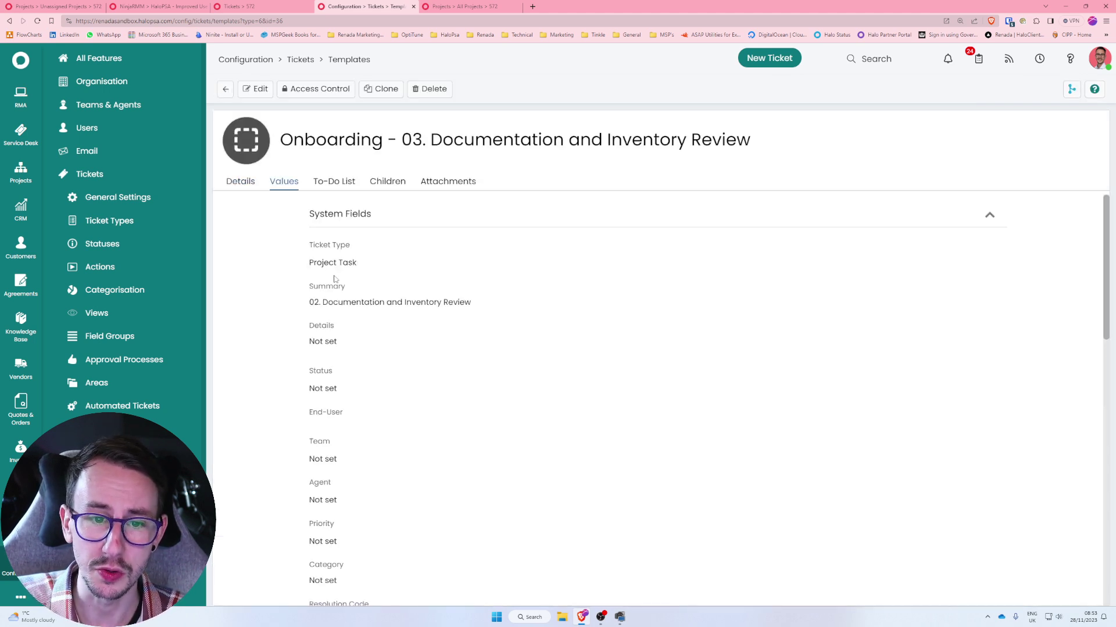
left_click_drag(471, 304, 278, 265)
left_click(334, 182)
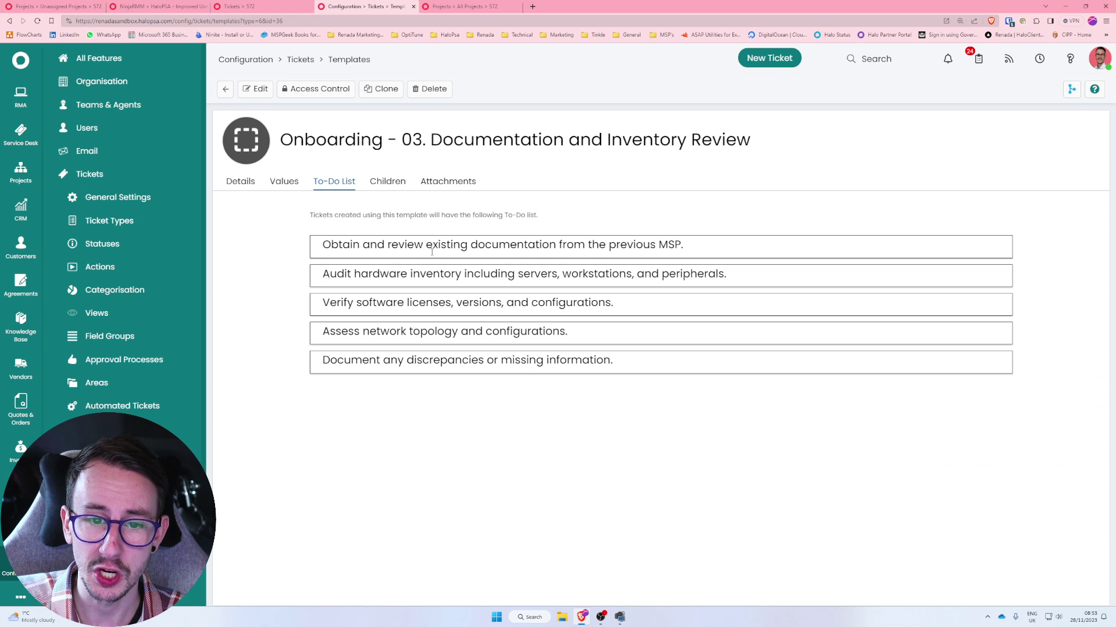
left_click_drag(438, 244, 484, 358)
left_click(494, 374)
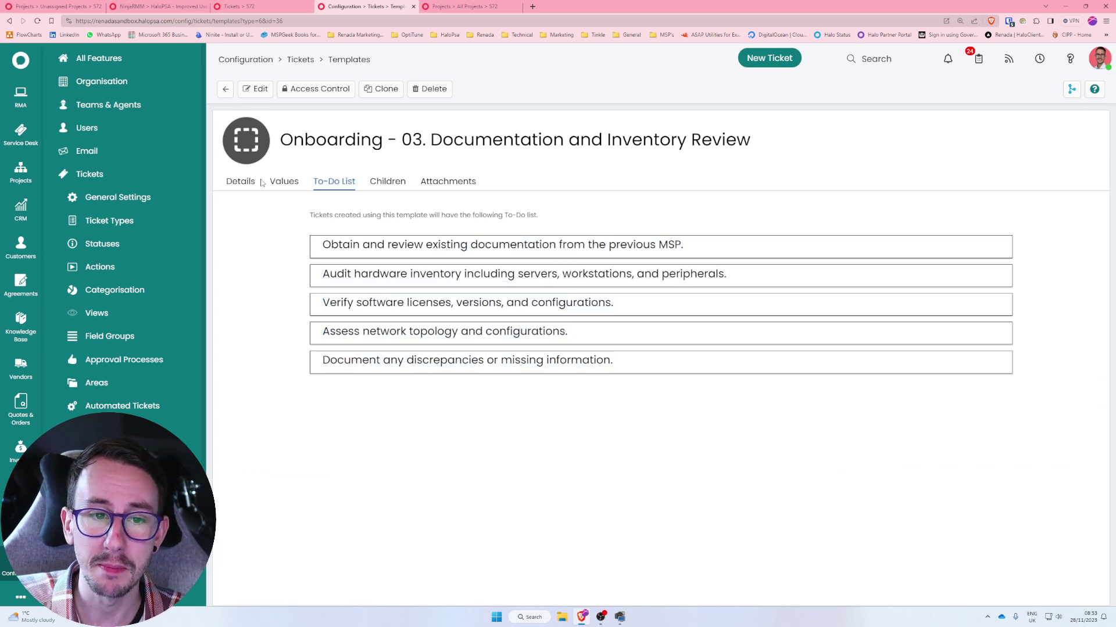
Look through the Documentation and Inventory Review template's system field values, down to Default Target Date
left_click(284, 182)
scroll(382, 391, "down", 2)
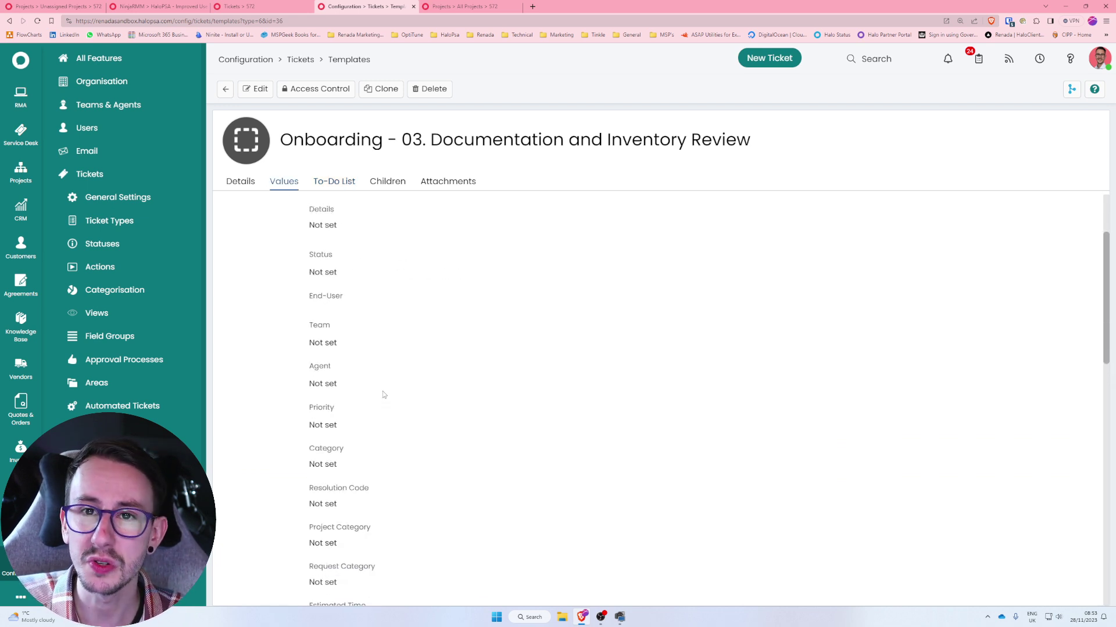
scroll(382, 395, "down", 10)
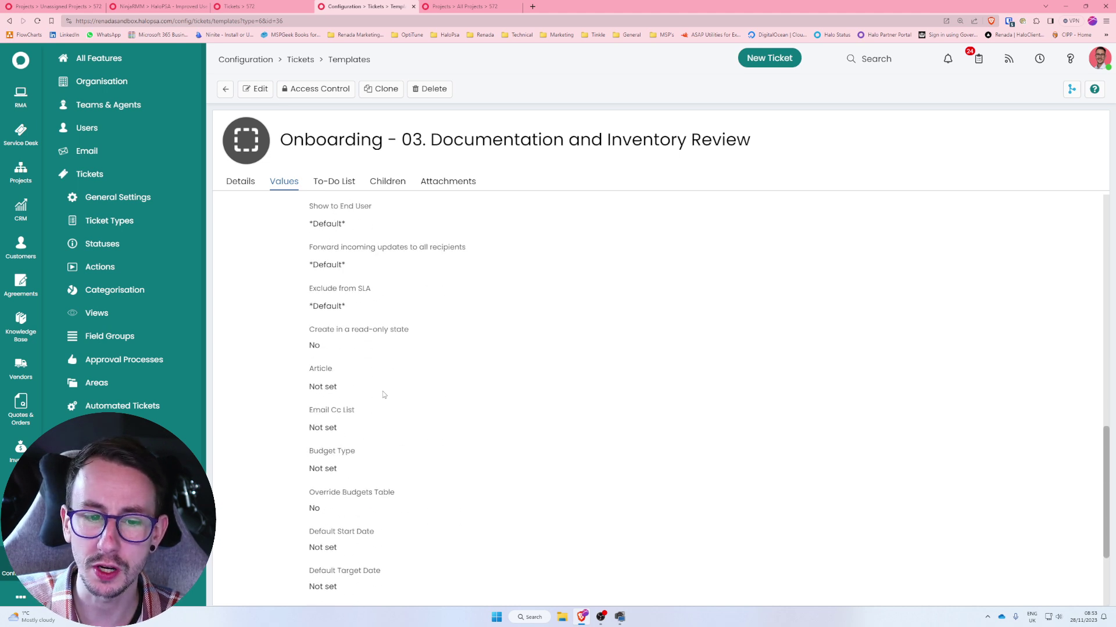
Examine the Documentation and Inventory Review template's remaining values, from Article and Email Cc List down to Additional Agents
scroll(383, 394, "down", 2)
left_click_drag(360, 317, 309, 278)
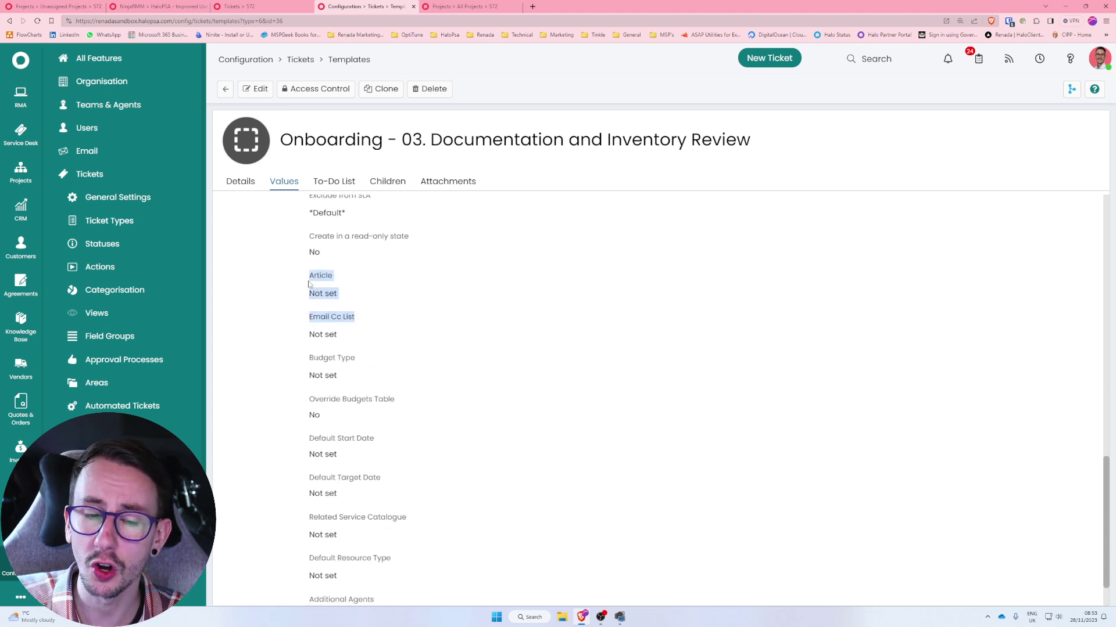
left_click(311, 285)
scroll(315, 417, "down", 1)
scroll(316, 417, "down", 1)
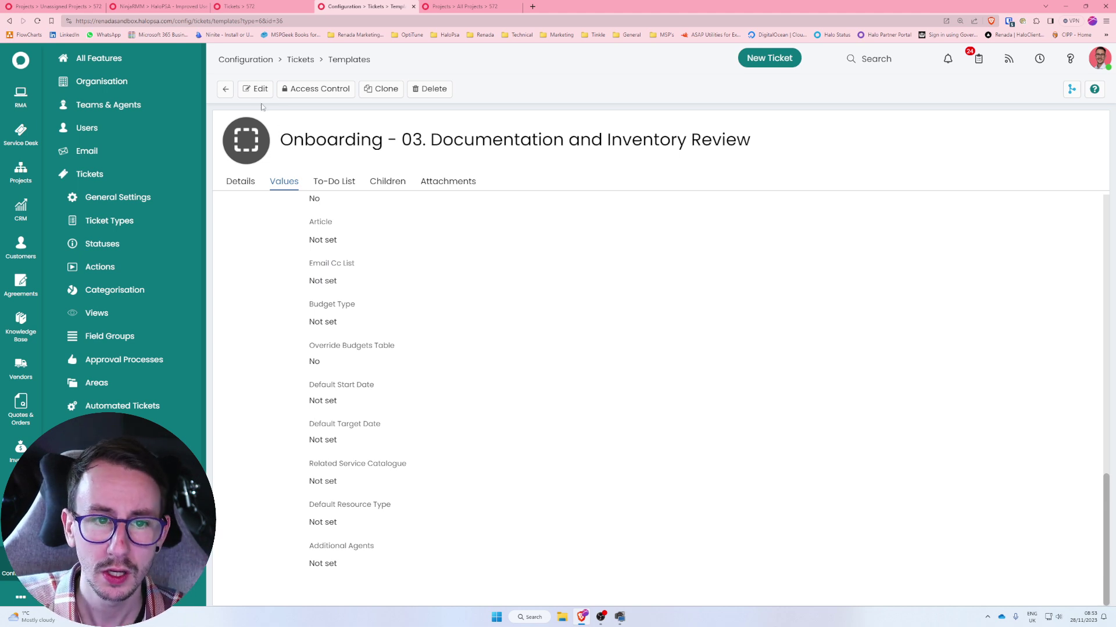
Return to the ticket template list and open the Onboarding template's child templates
left_click(300, 59)
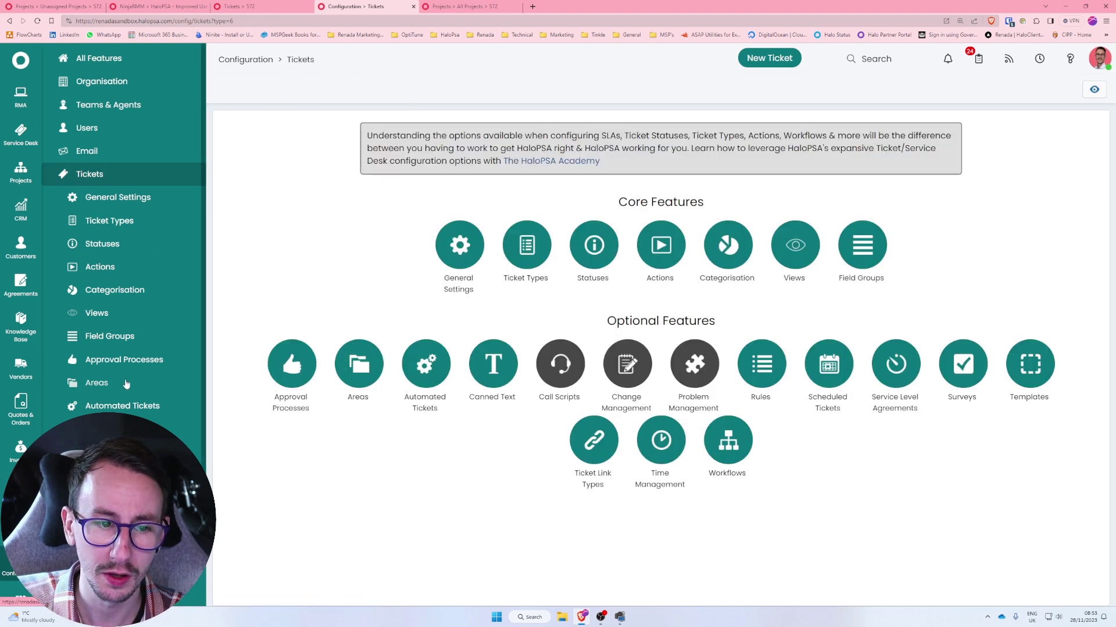
left_click(1030, 364)
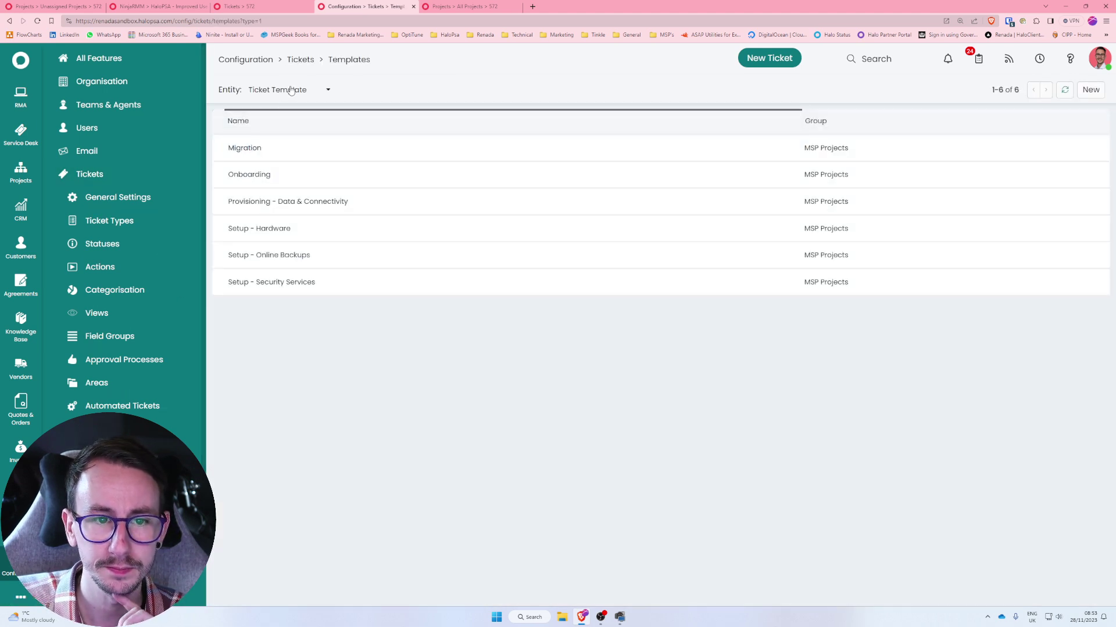
left_click(270, 174)
left_click(382, 181)
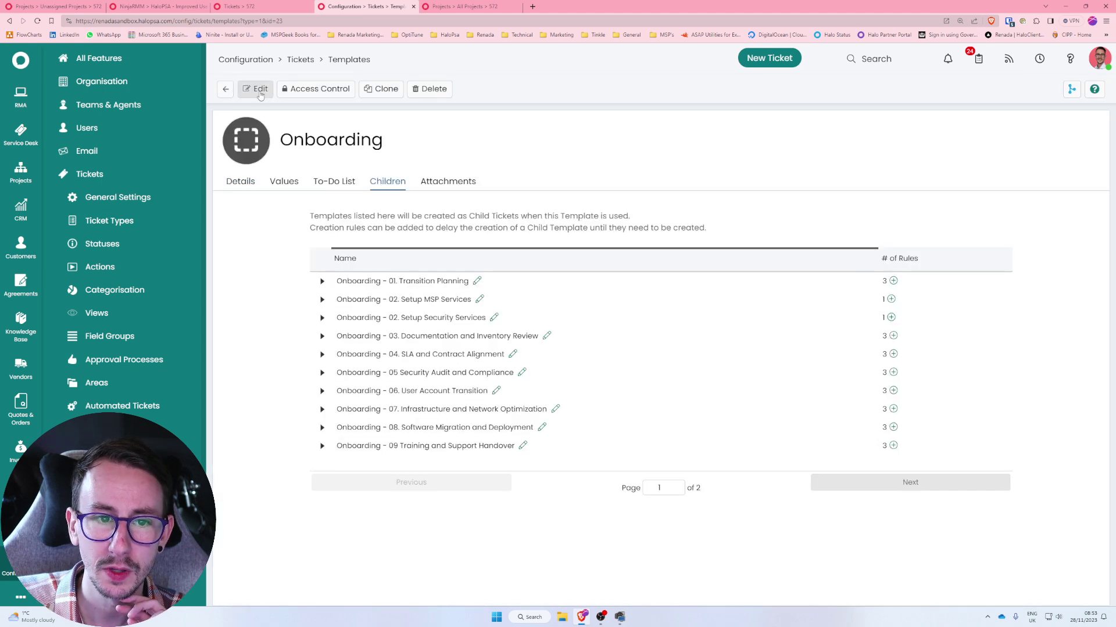
Browse the templates that can be added as children of Onboarding, and leave editing without adding one
left_click(256, 88)
left_click(1005, 253)
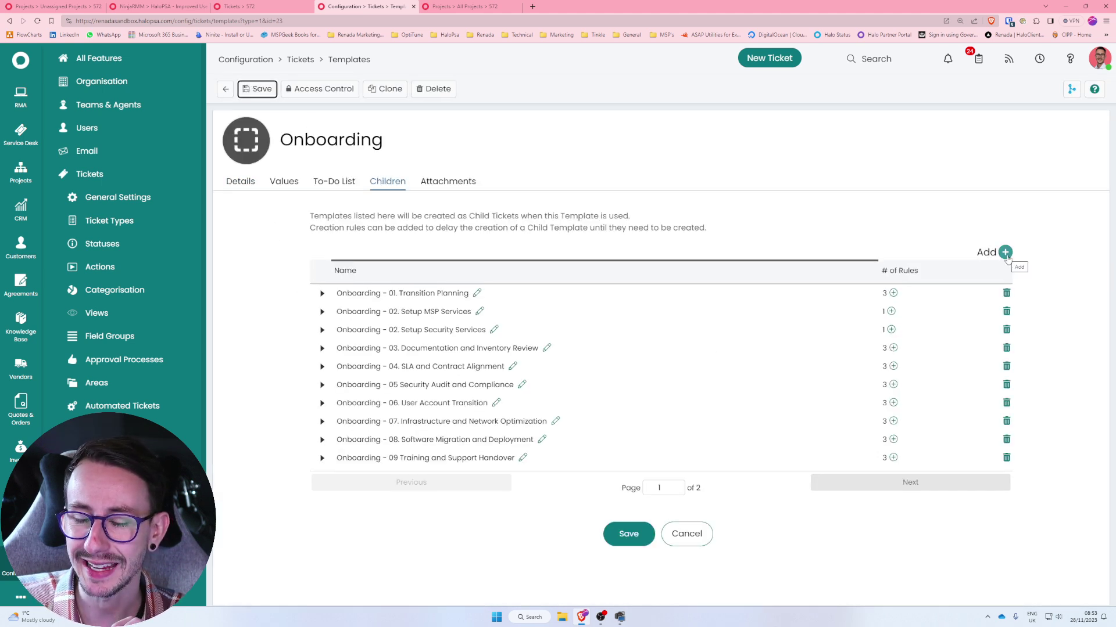
left_click(473, 326)
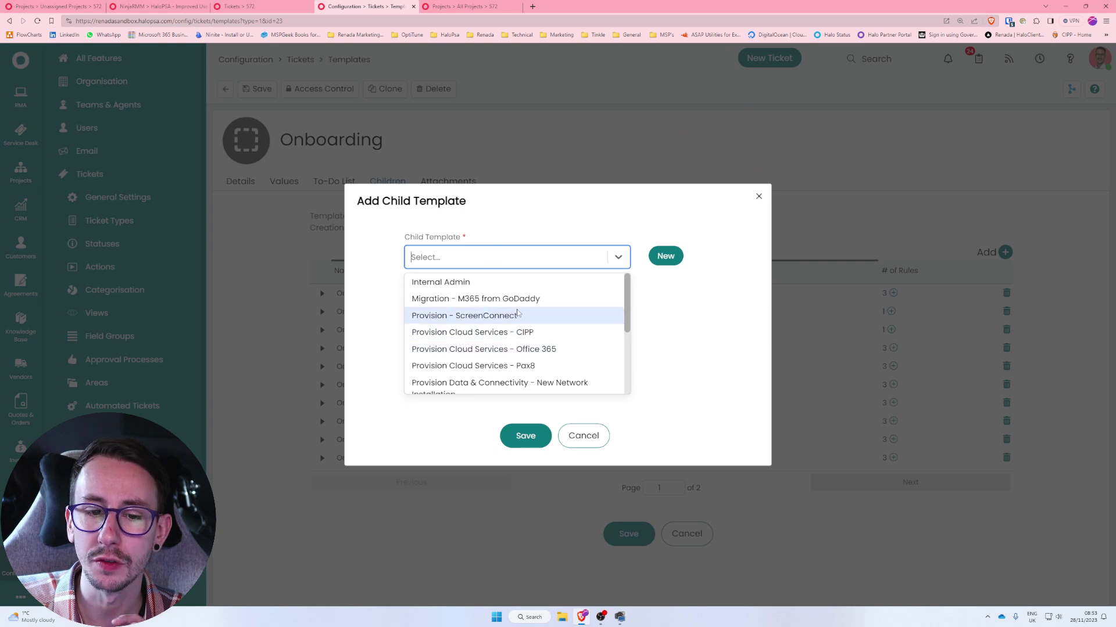
scroll(513, 327, "down", 3)
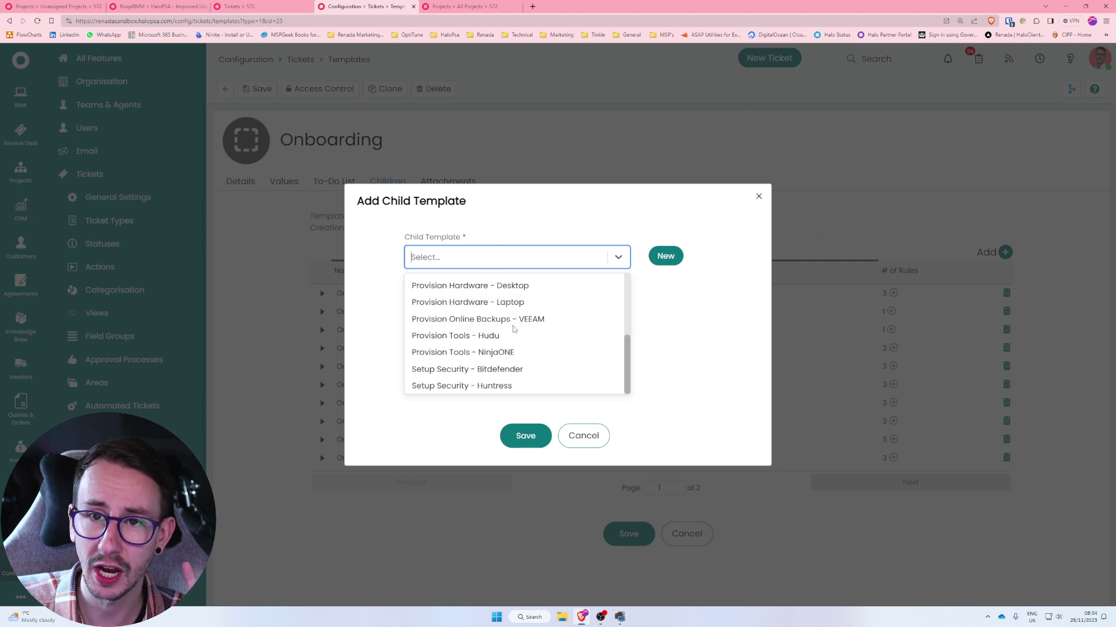
left_click(583, 435)
left_click(628, 534)
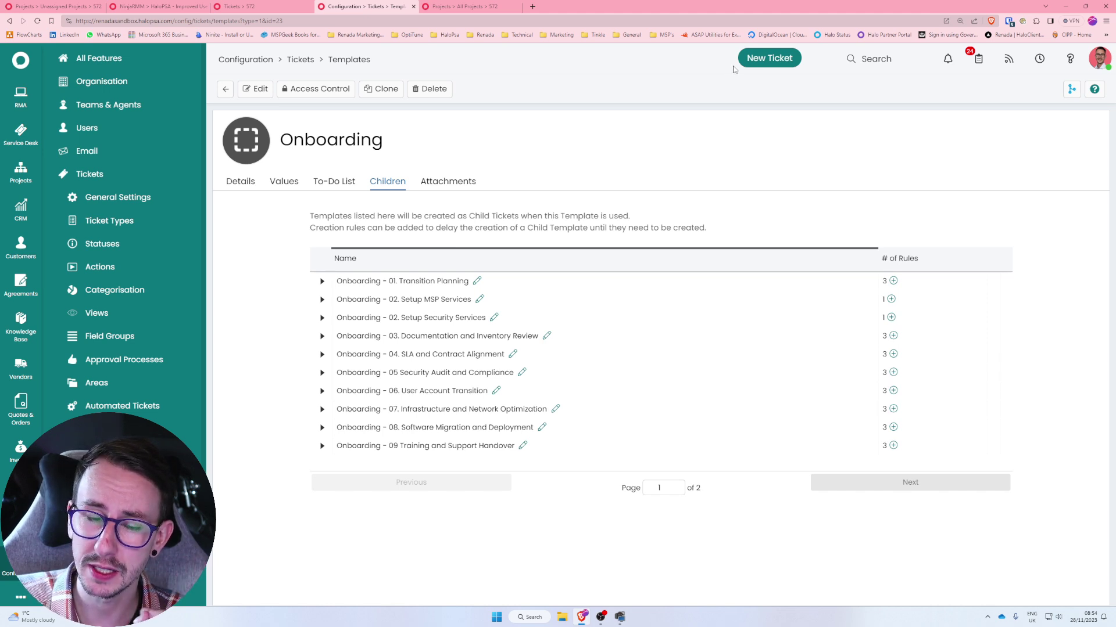
Examine the creation rules of the "Onboarding - 01. Transition Planning" child template
left_click(322, 281)
left_click_drag(363, 299, 557, 344)
left_click(558, 344)
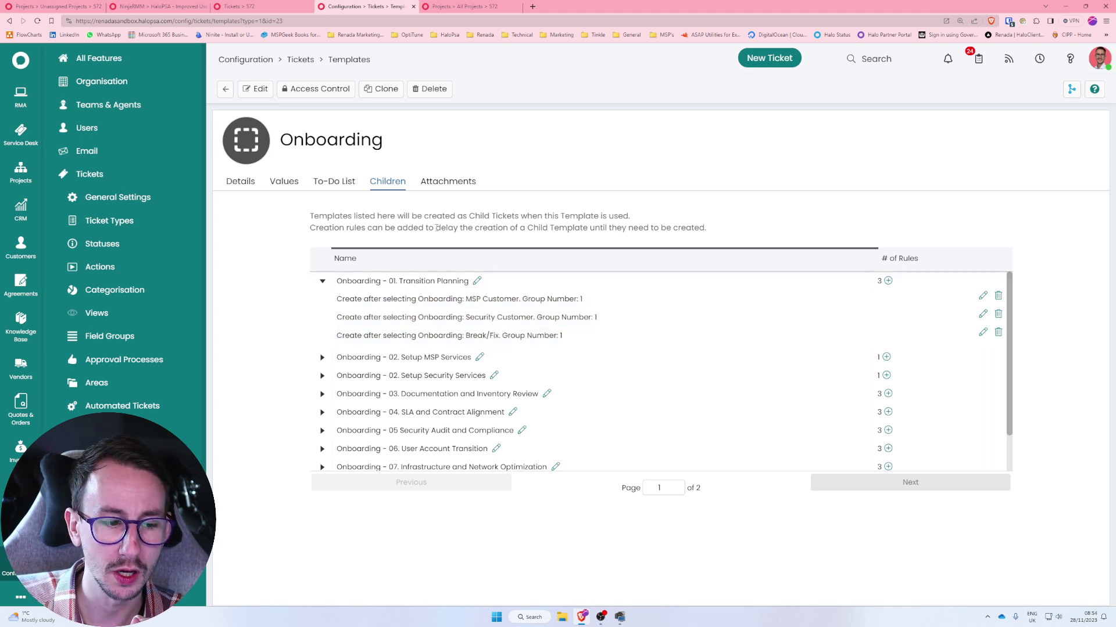
left_click_drag(414, 299, 595, 344)
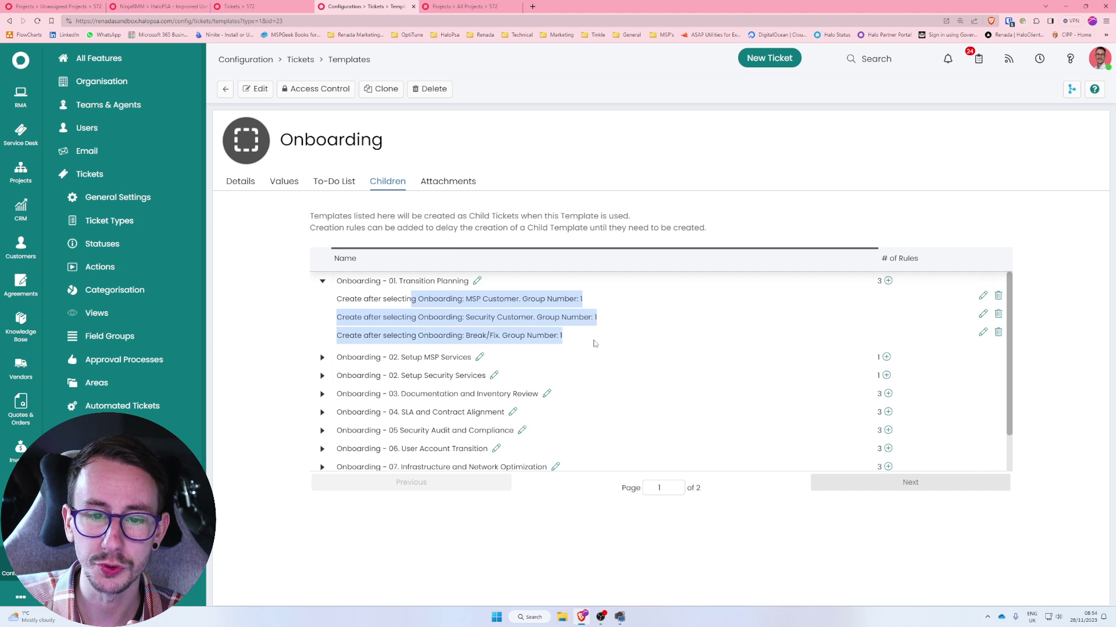
left_click(594, 343)
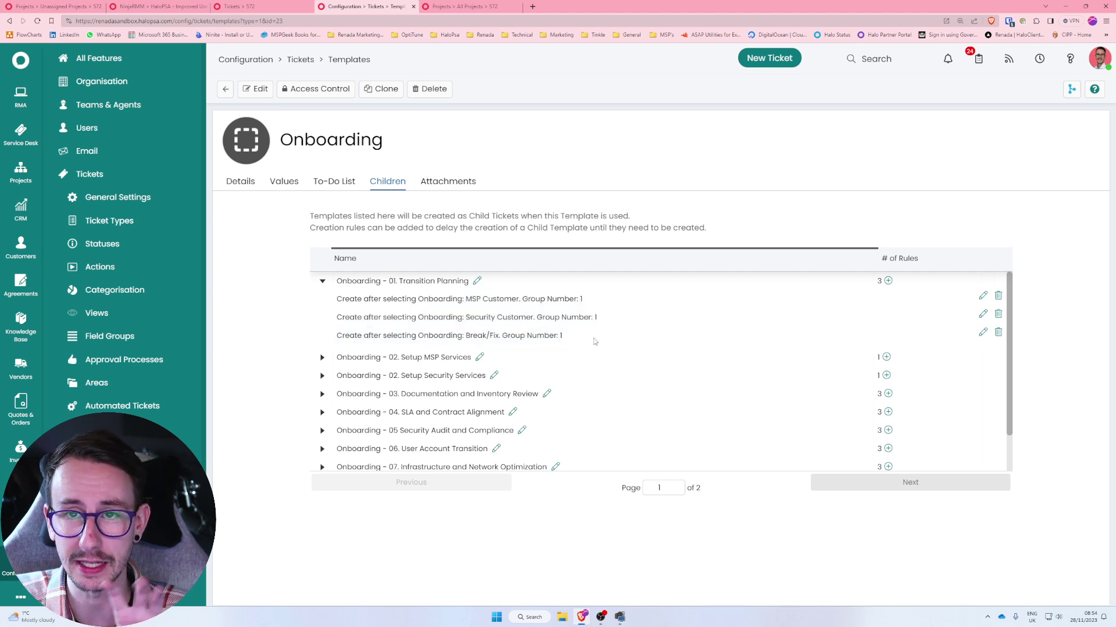
Start a new project ticket in Projects with General User of Renada Solutions ltd as the end user
left_click(20, 170)
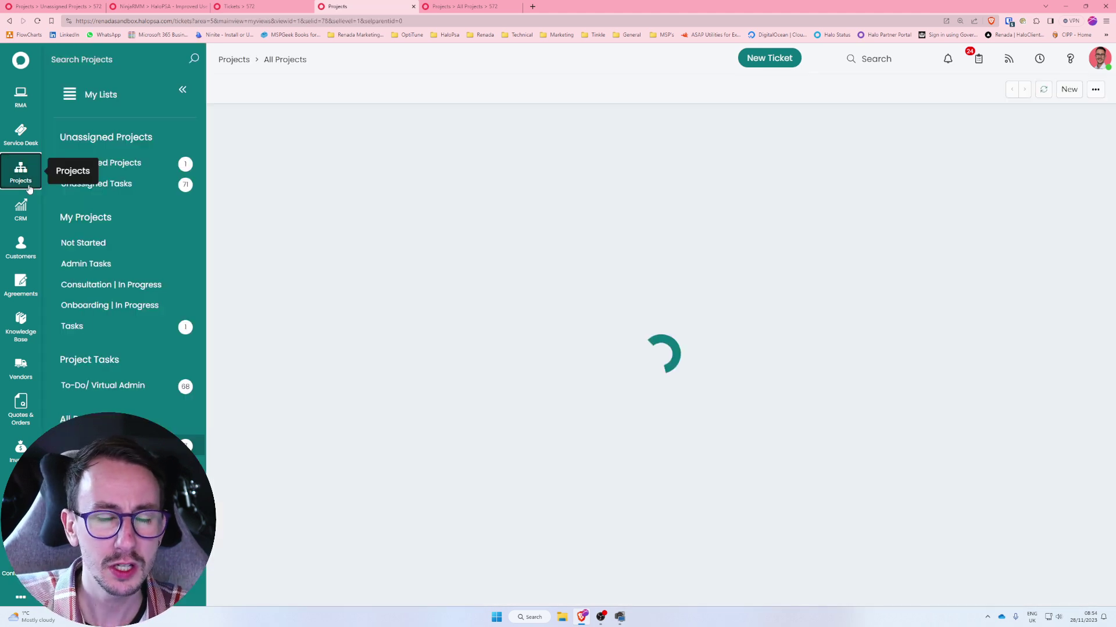
left_click(1069, 89)
left_click(1042, 132)
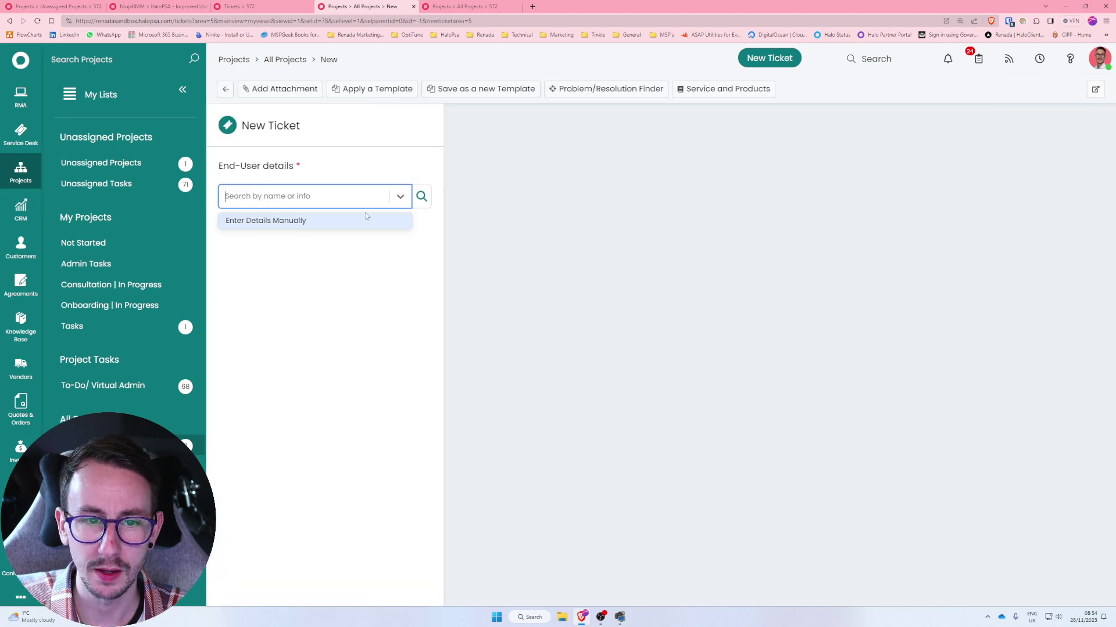
type("ge")
left_click(303, 231)
Enter "Test 2 Example 2 Project" as both the summary and the details, and submit the project
type("Test")
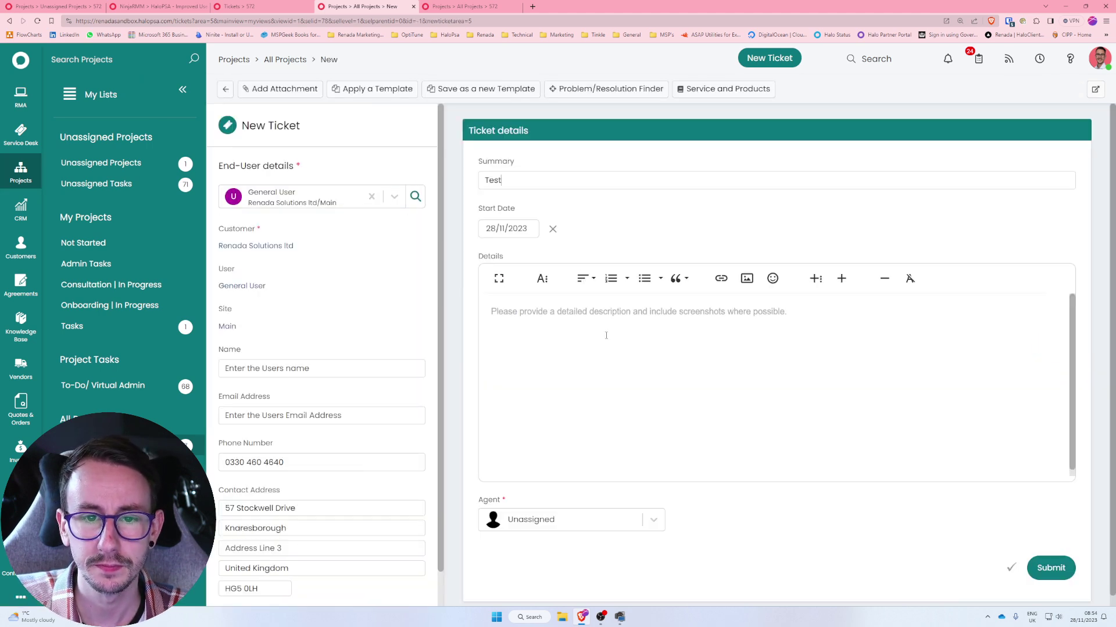
type(" 2 Example 2 Pro")
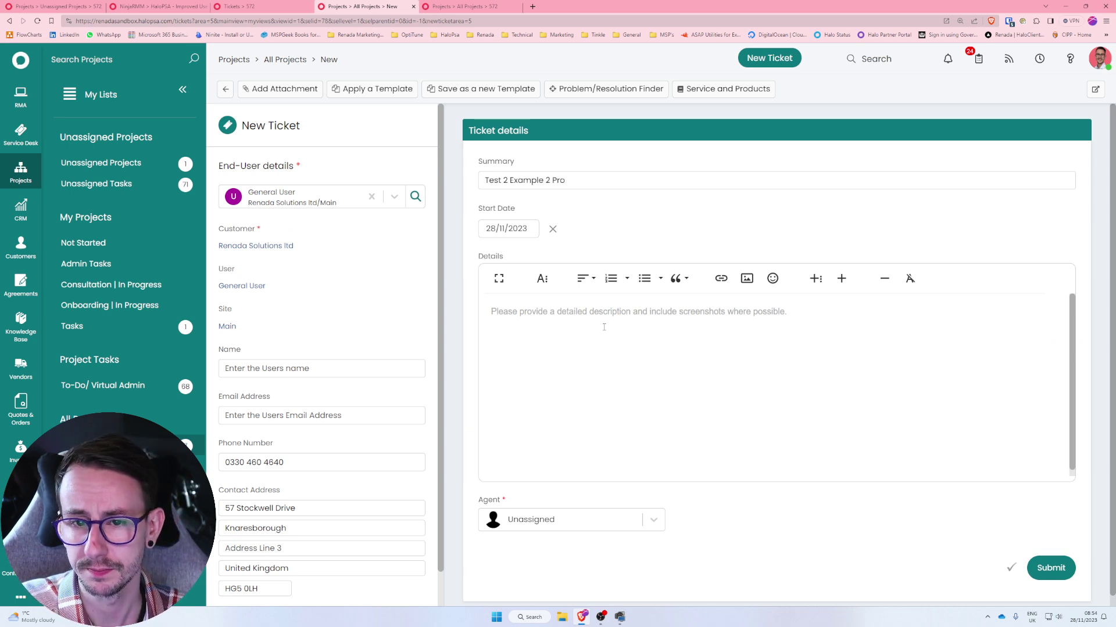
type("ject")
key("ctrl+a")
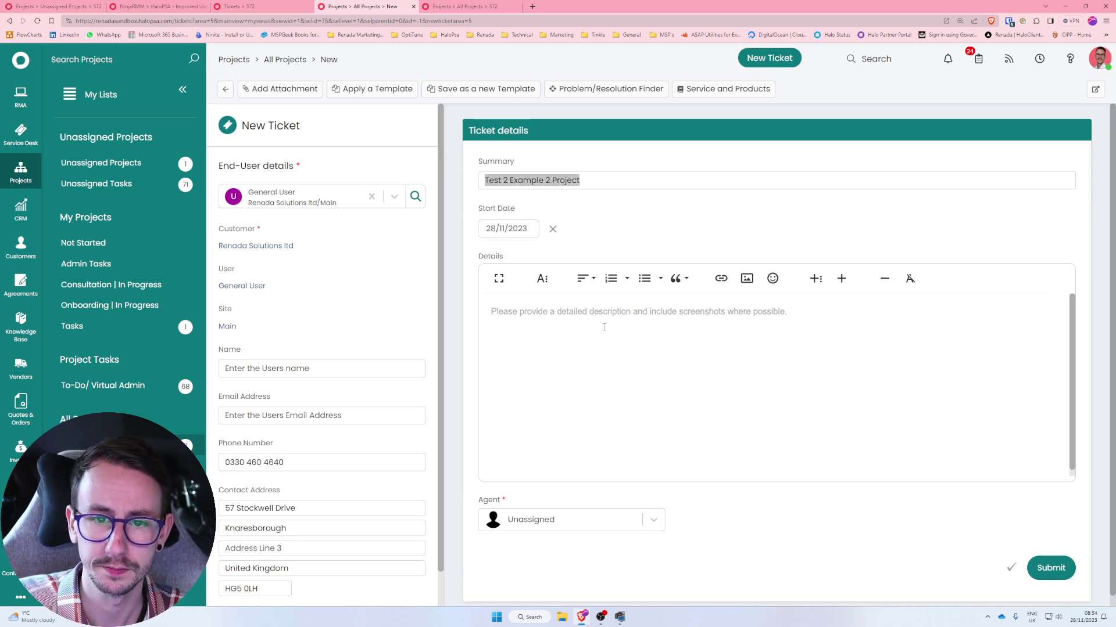
key("ctrl+c")
left_click(603, 327)
key("ctrl+v")
left_click(1046, 581)
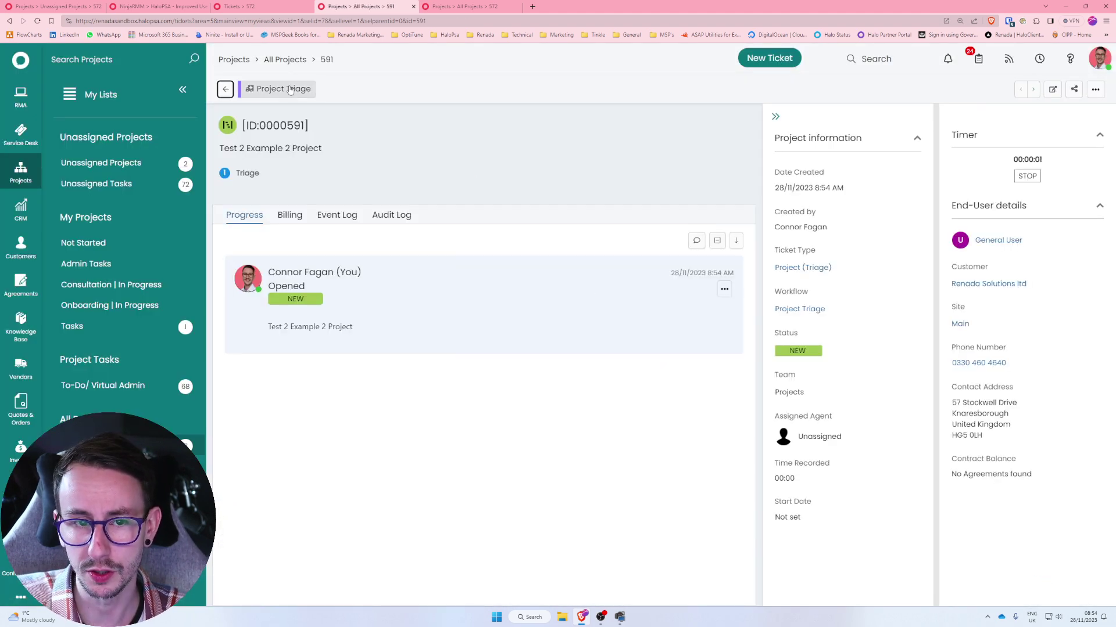
Triage the project as Setup - Security Services with the BitDefender and Huntress services, and save the triage
left_click(290, 89)
left_click(289, 342)
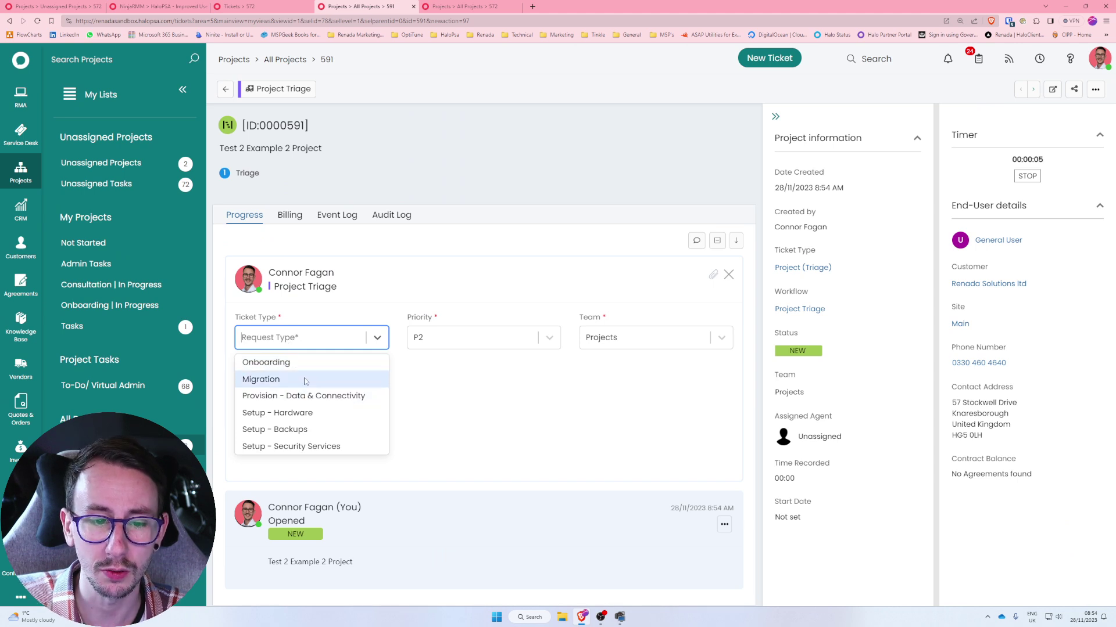
left_click(302, 446)
left_click(362, 485)
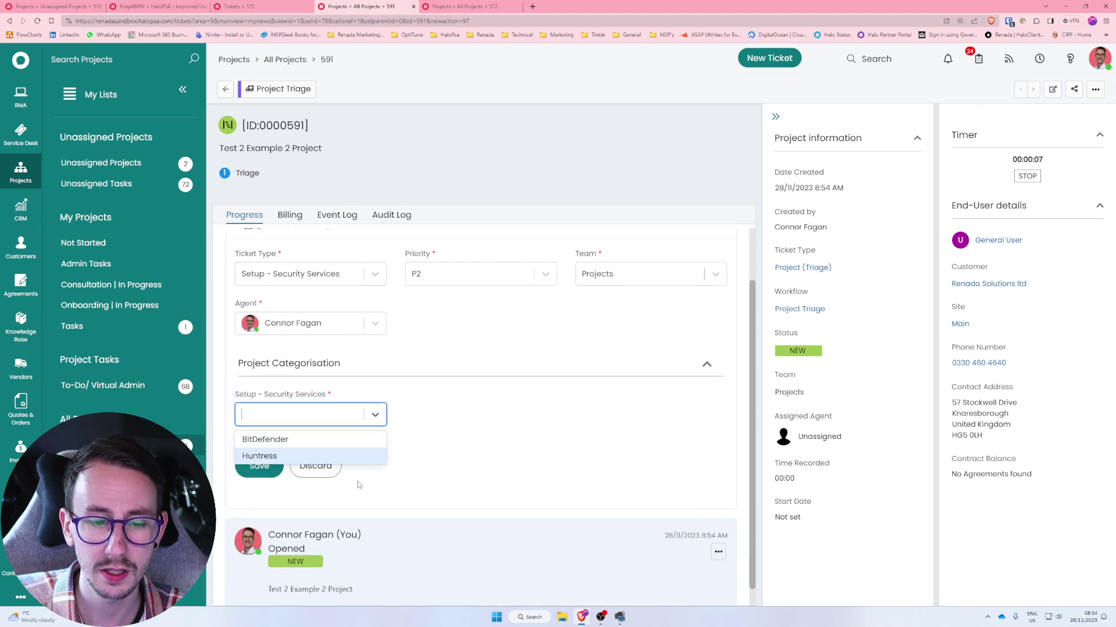
left_click(300, 420)
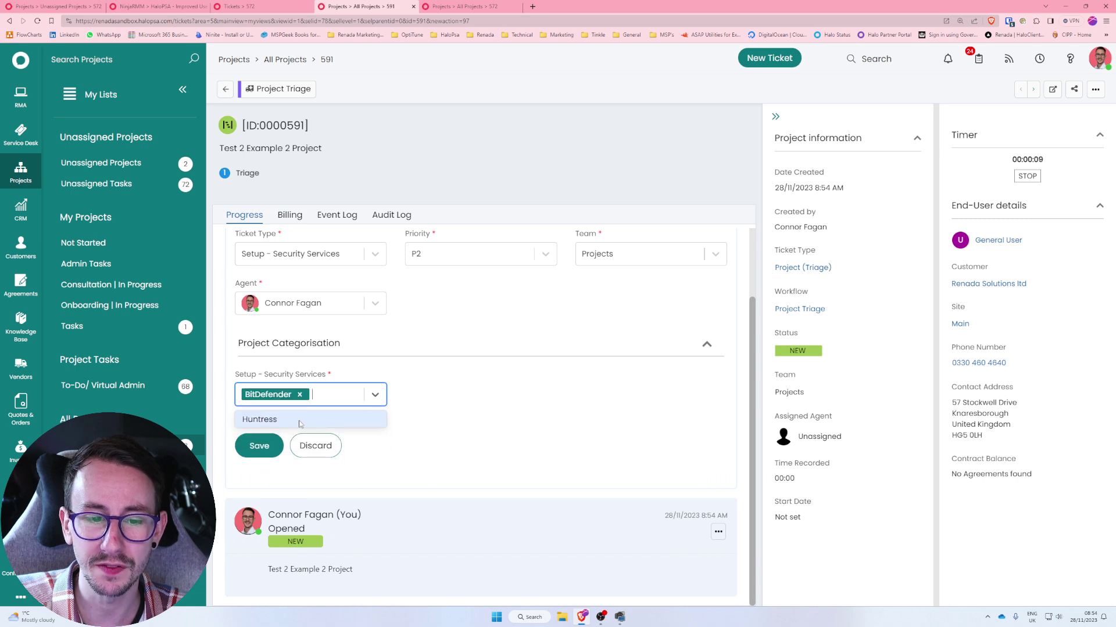
left_click(311, 420)
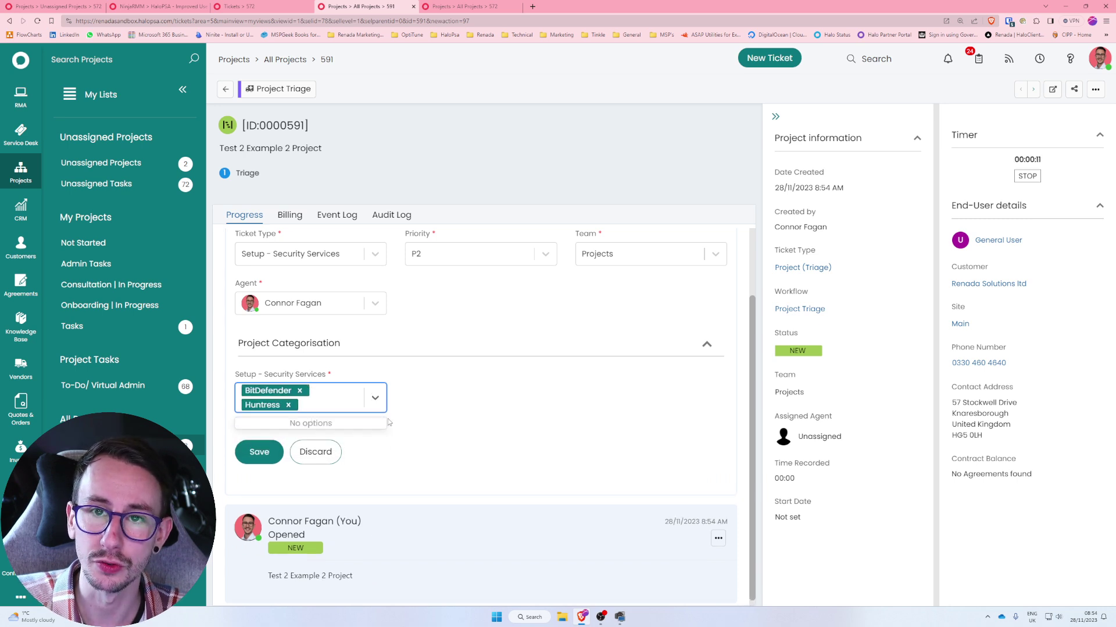
left_click(521, 430)
scroll(518, 428, "up", 2)
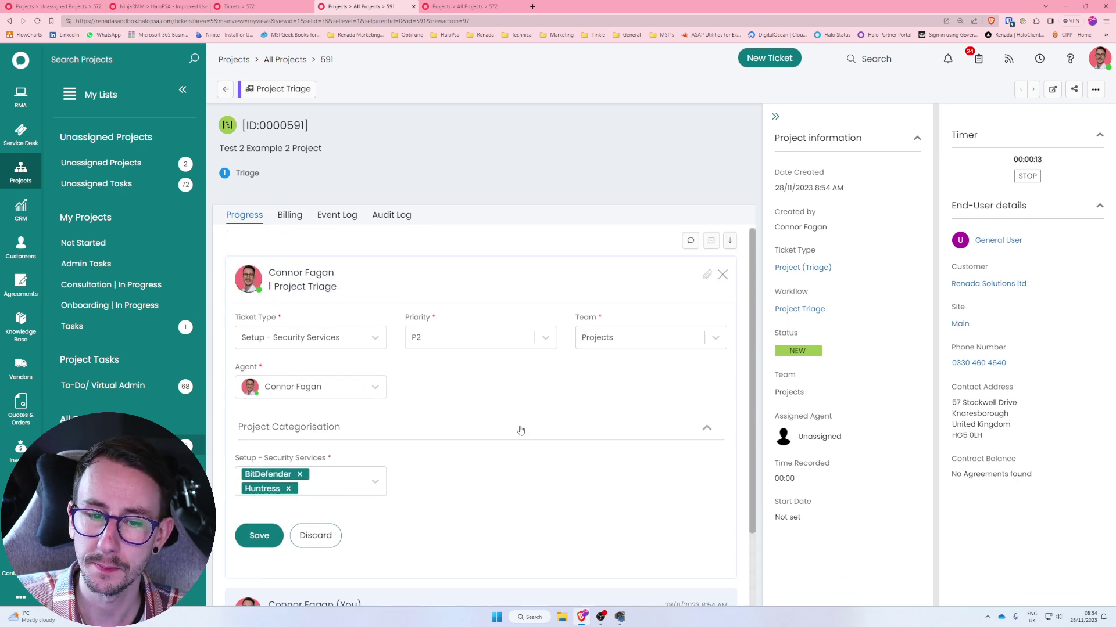
left_click(263, 536)
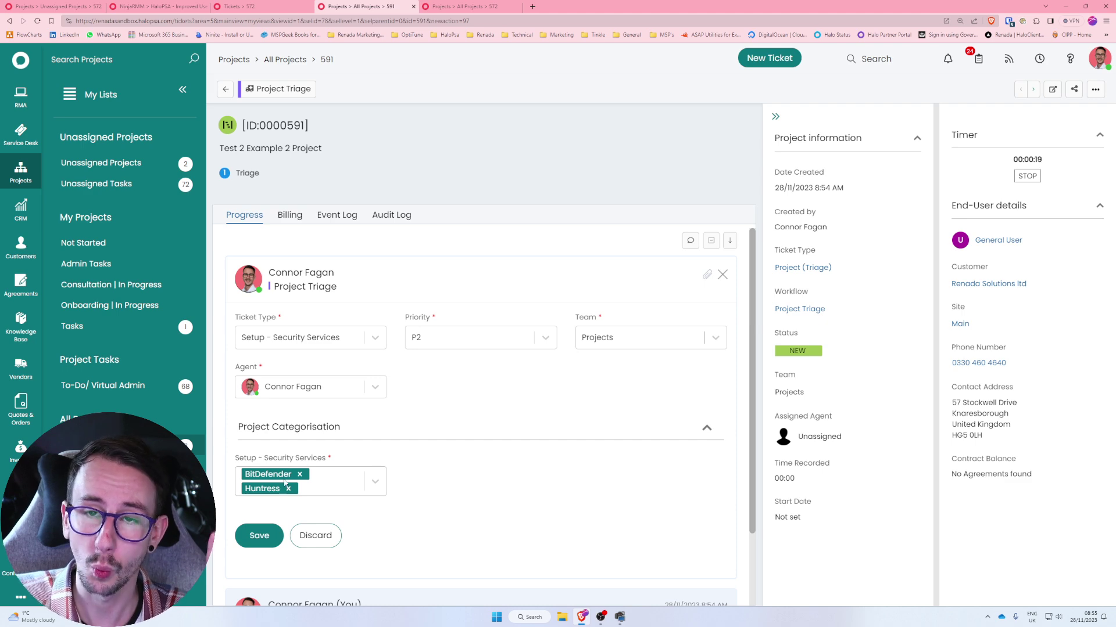
left_click(266, 539)
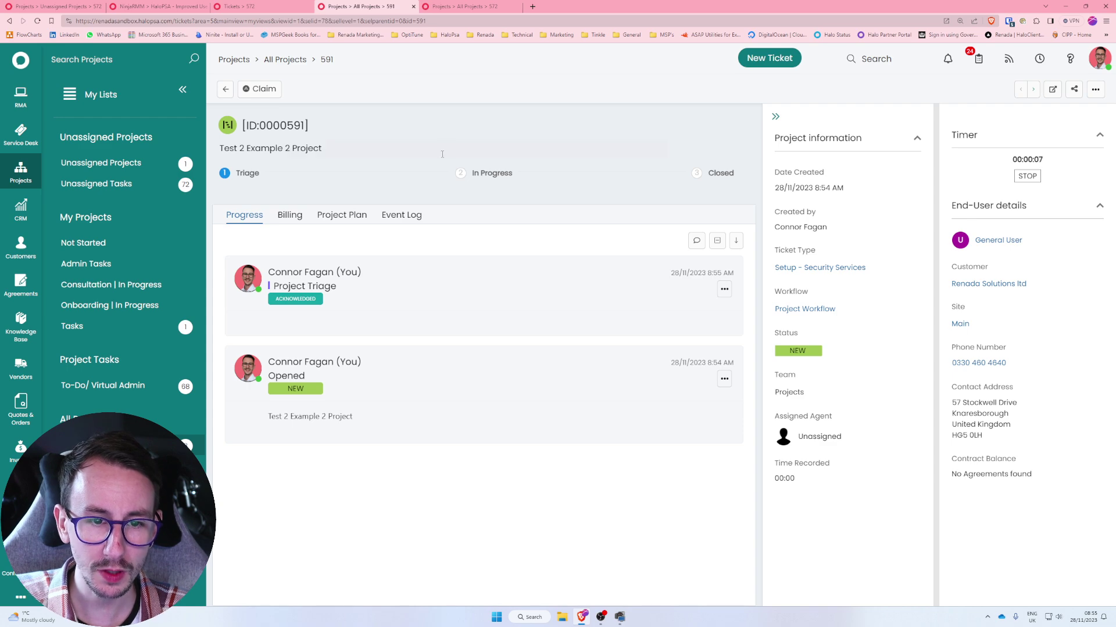
Reload the new project, check its project plan, and compare it with the example Onboarding project
left_click(308, 21)
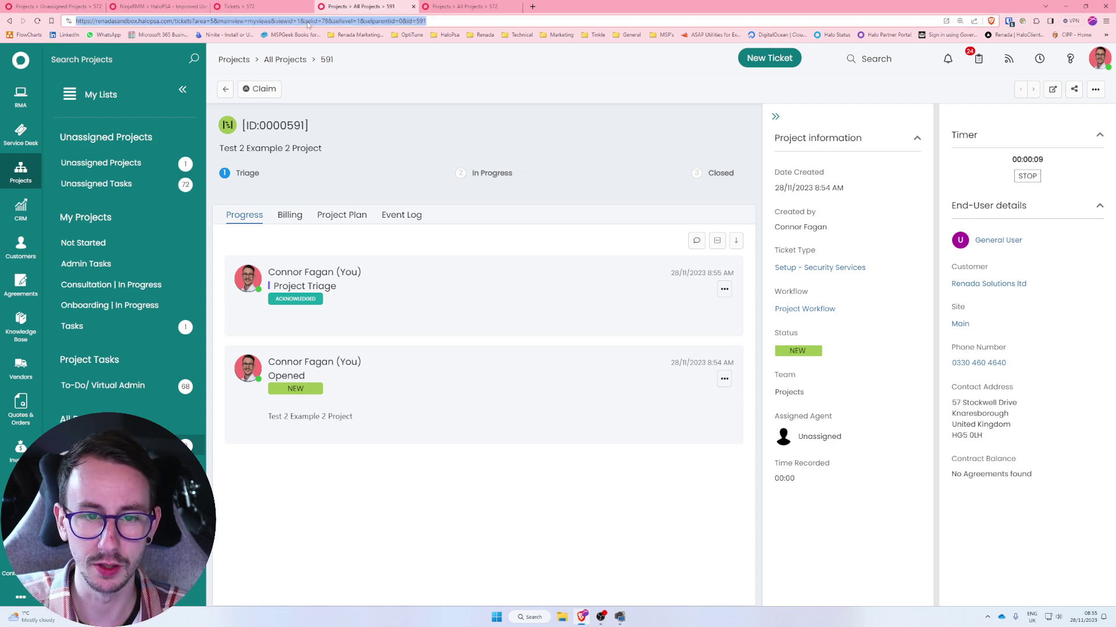
key("Return")
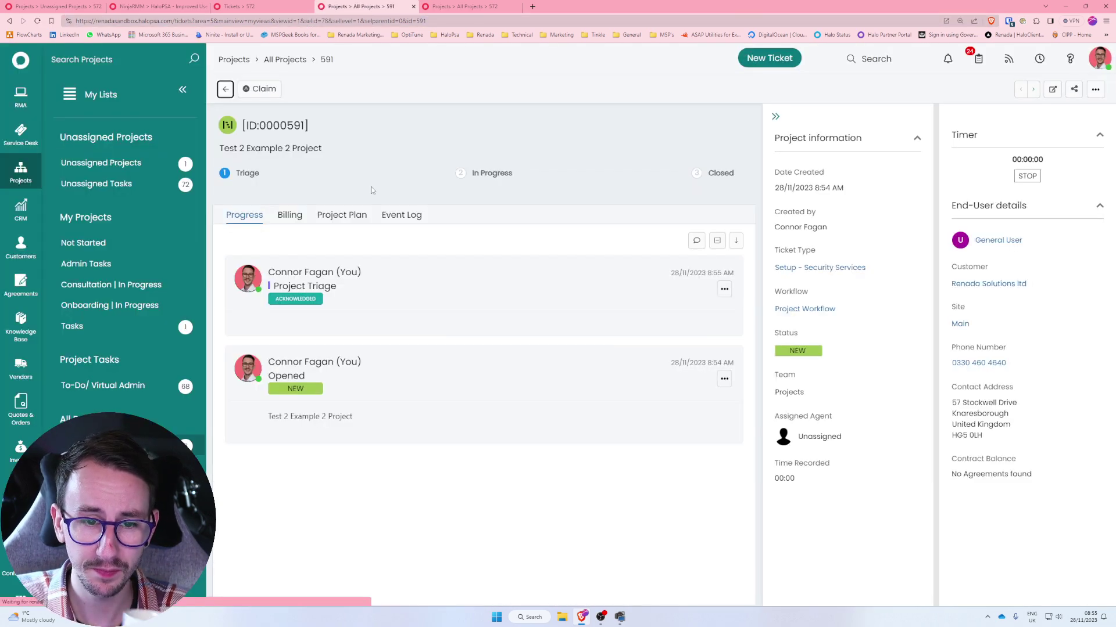
left_click(344, 216)
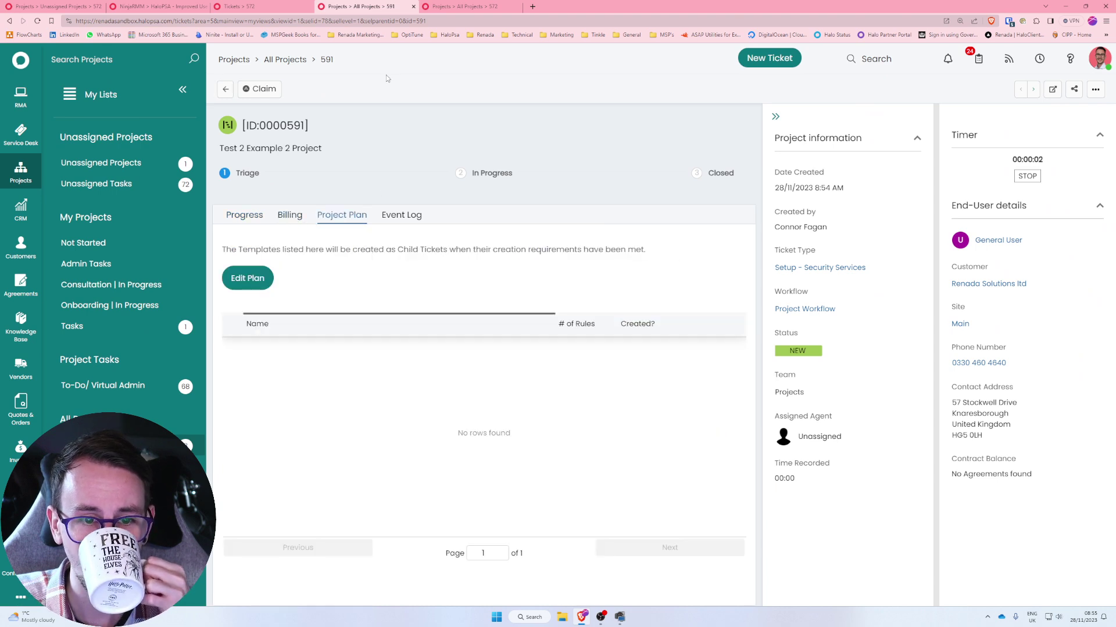
left_click(437, 7)
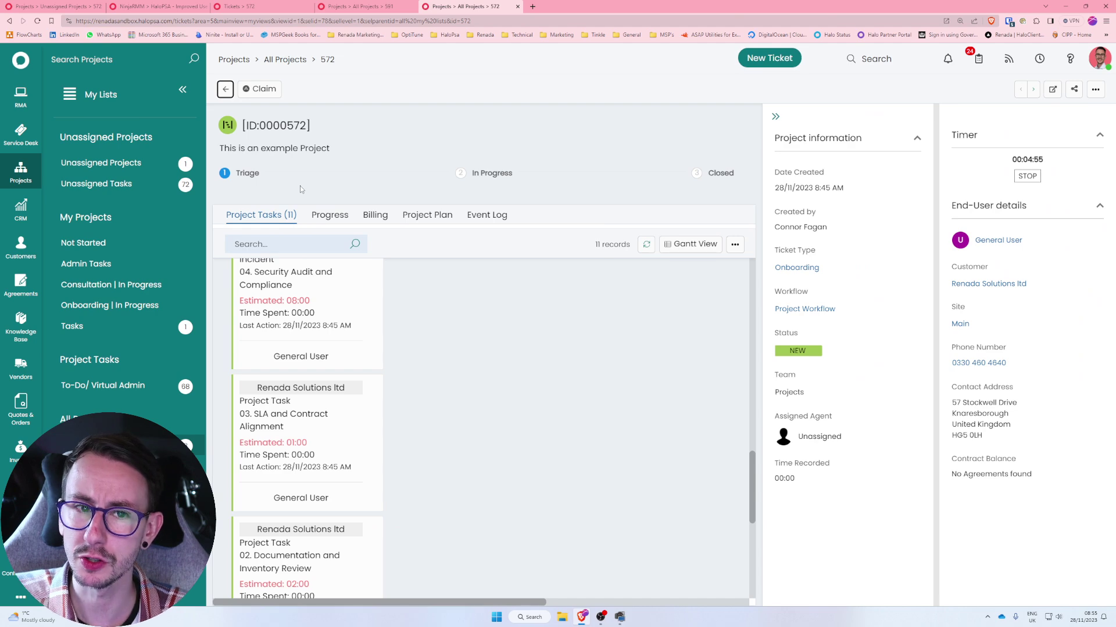
left_click(355, 6)
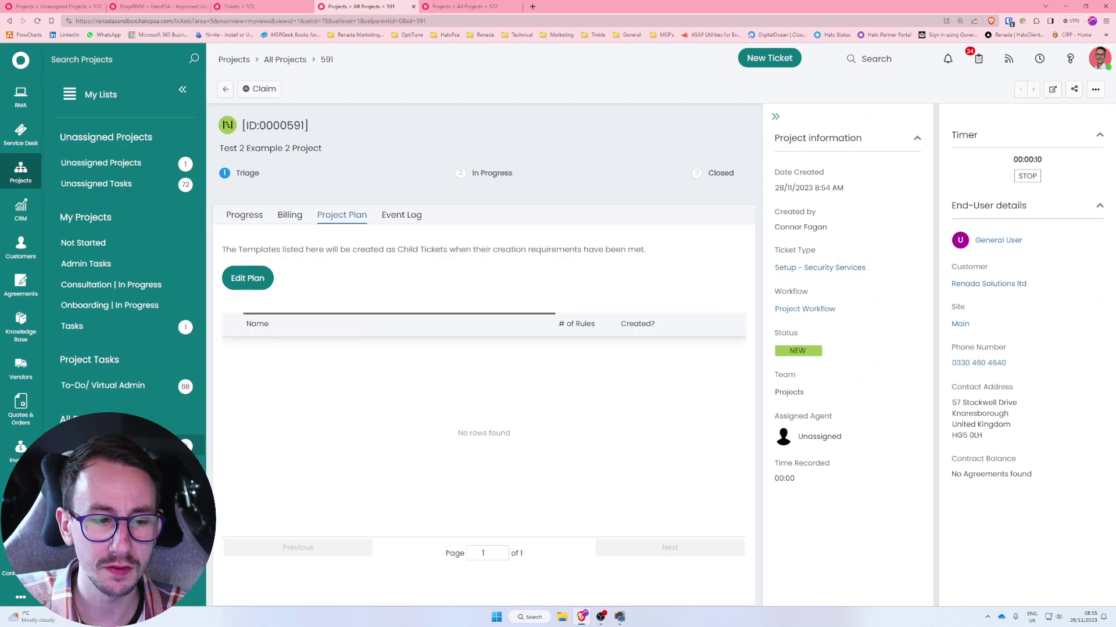
Open the Setup - Security Services ticket type's defaults in the configuration and find the automatically applied template setting by searching "tem"
left_click(11, 573)
left_click(117, 175)
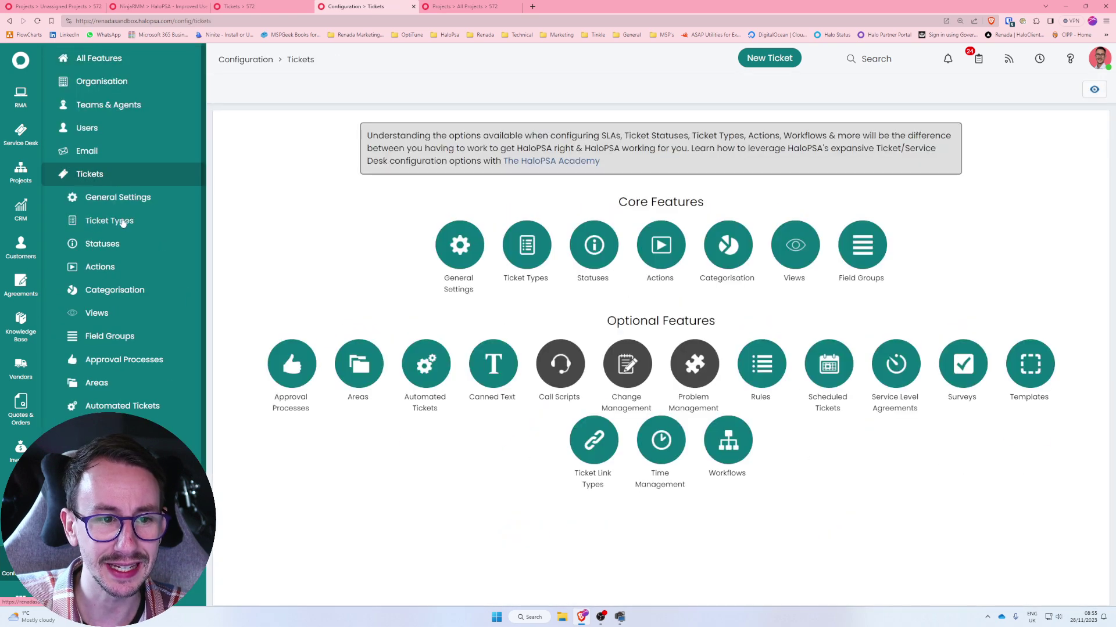
left_click(123, 223)
left_click(350, 445)
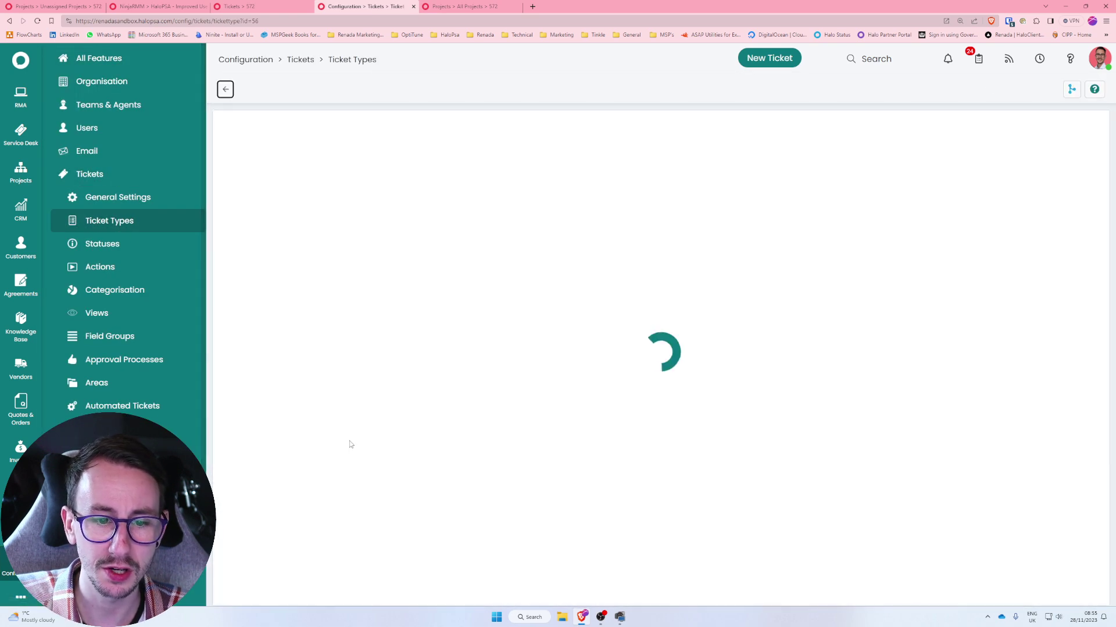
left_click(287, 183)
key("ctrl+f")
type("te")
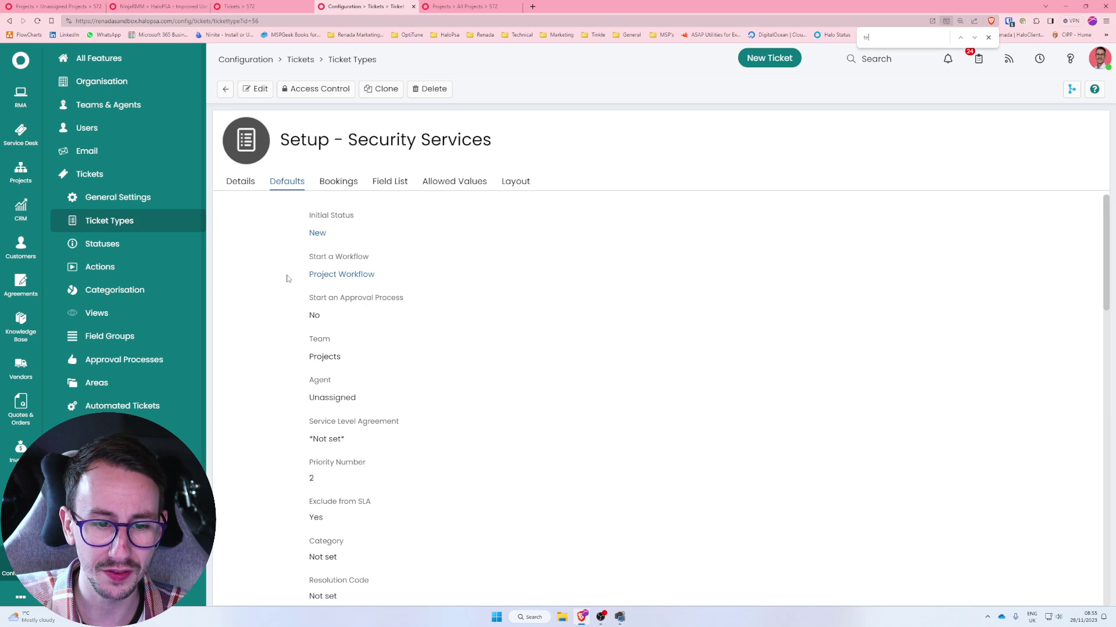
type("m")
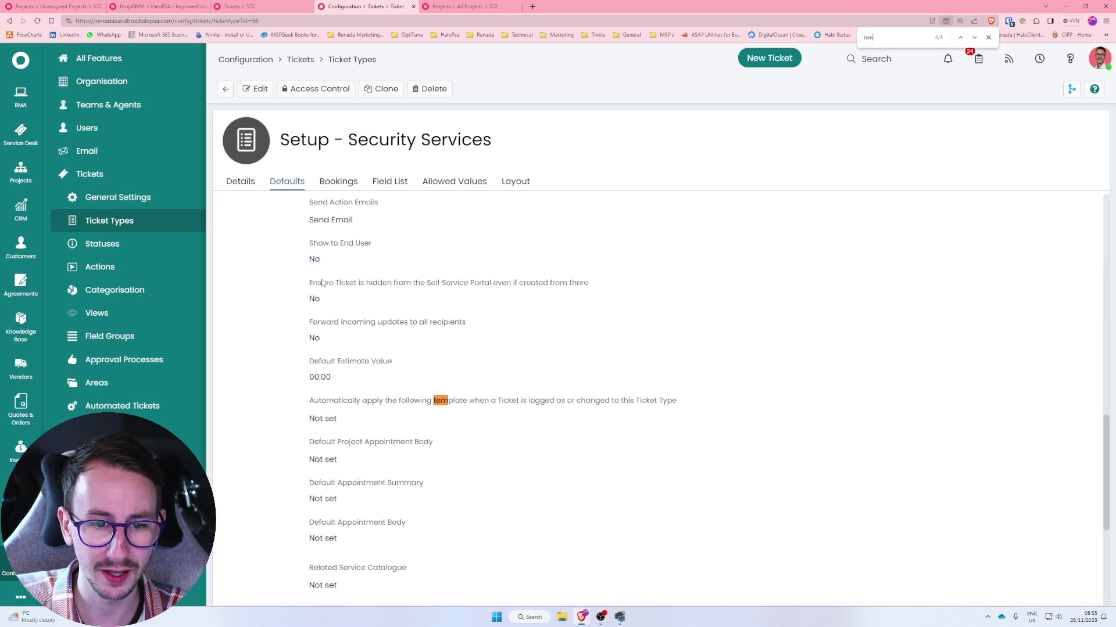
Put the Setup - Security Services ticket type's defaults into edit mode and check which templates can be applied automatically
left_click(256, 89)
left_click_drag(324, 403, 706, 406)
left_click(707, 405)
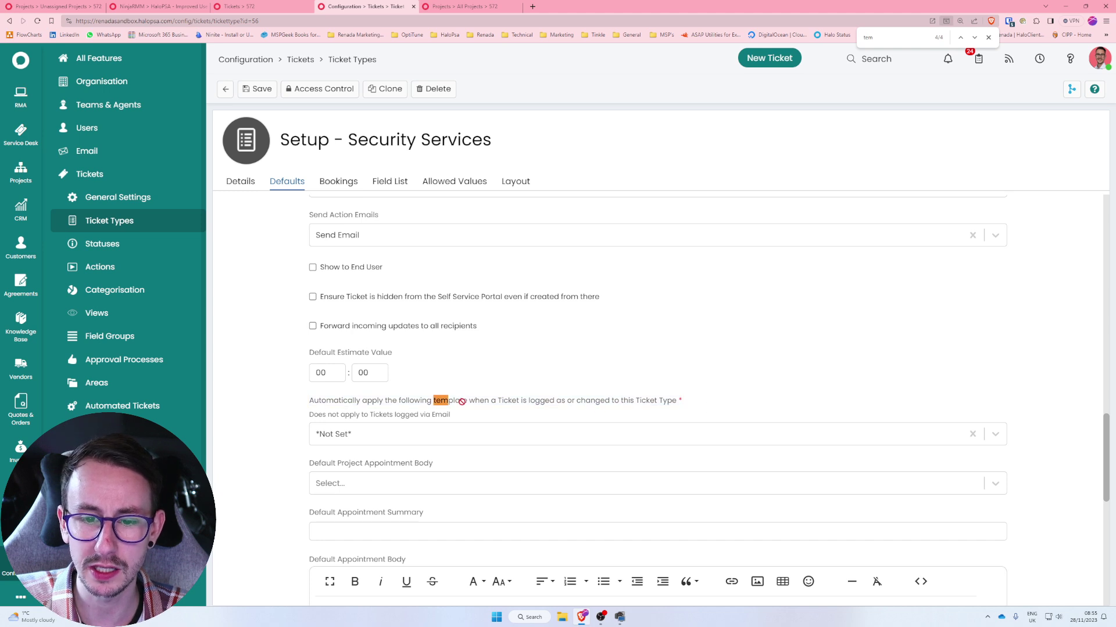
left_click(463, 435)
left_click(438, 441)
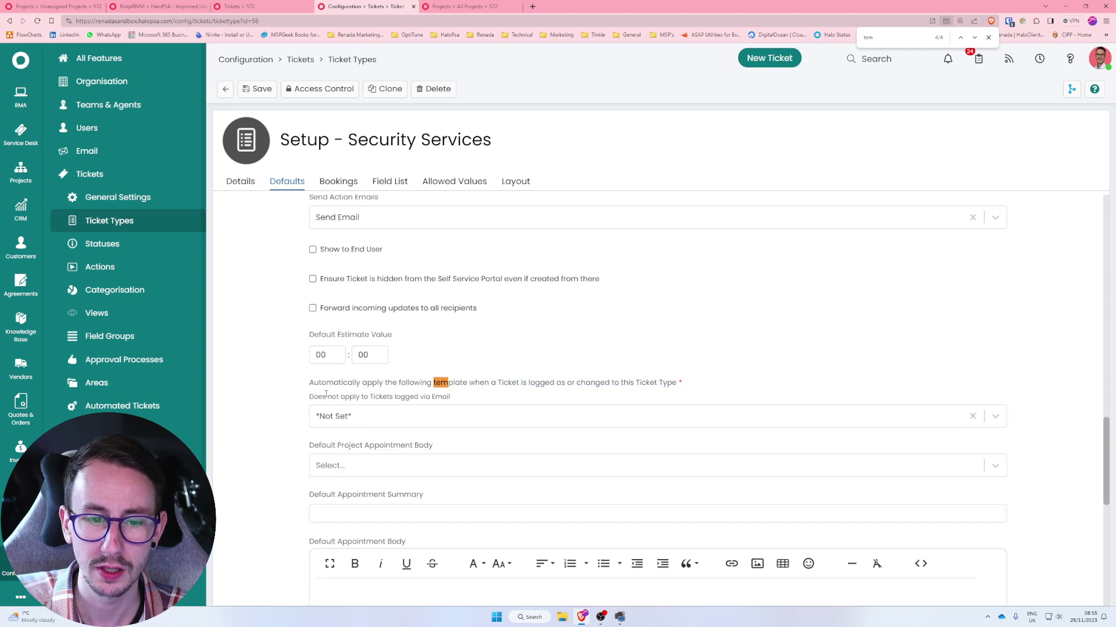
left_click(403, 424)
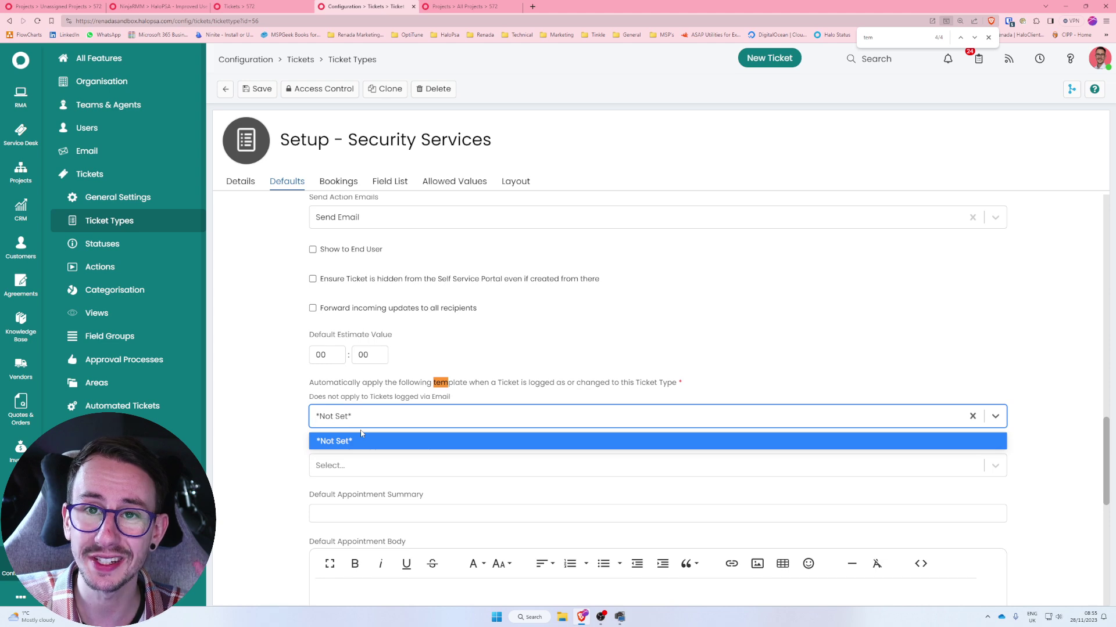
Open the values of the Setup - Security Services ticket template in the ticket configuration, using the other configuration browser tab
left_click(243, 4)
left_click(20, 573)
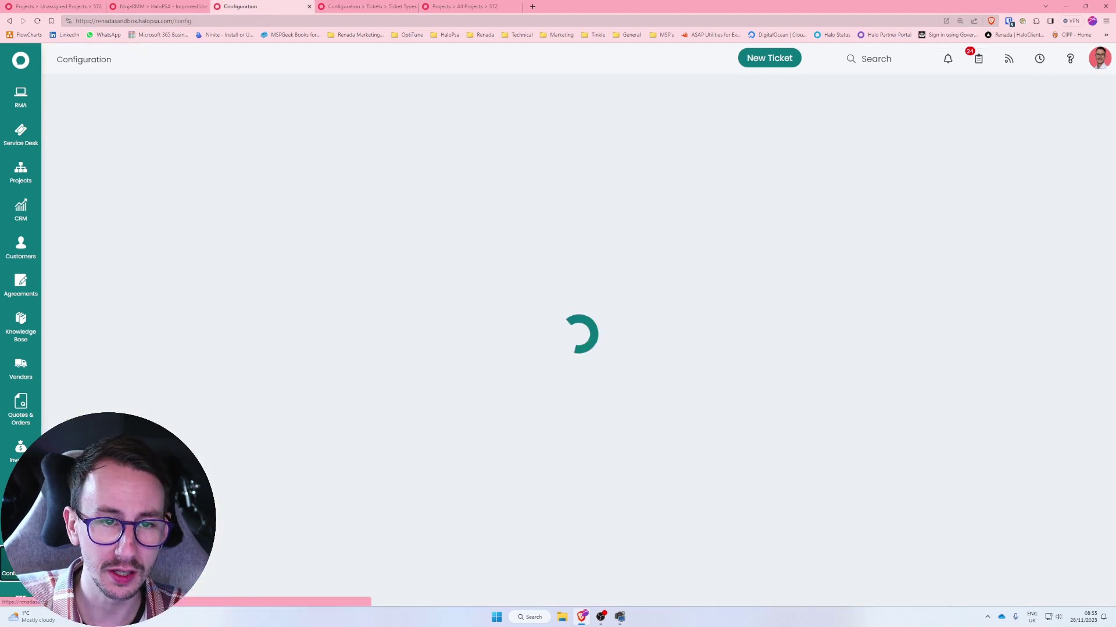
left_click(112, 180)
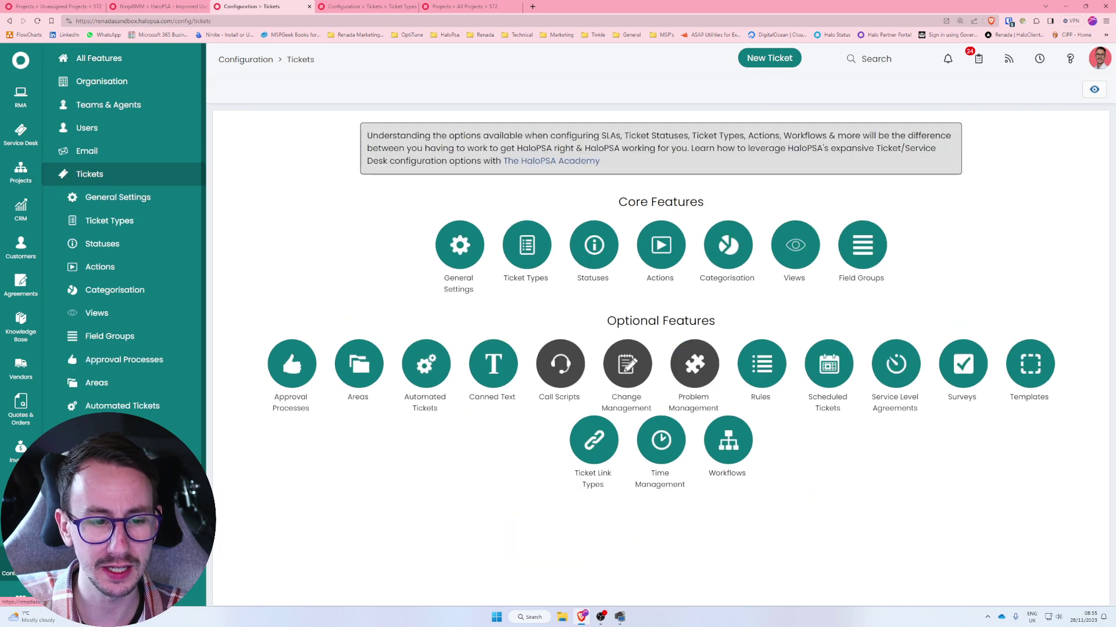
left_click(1030, 364)
left_click(306, 283)
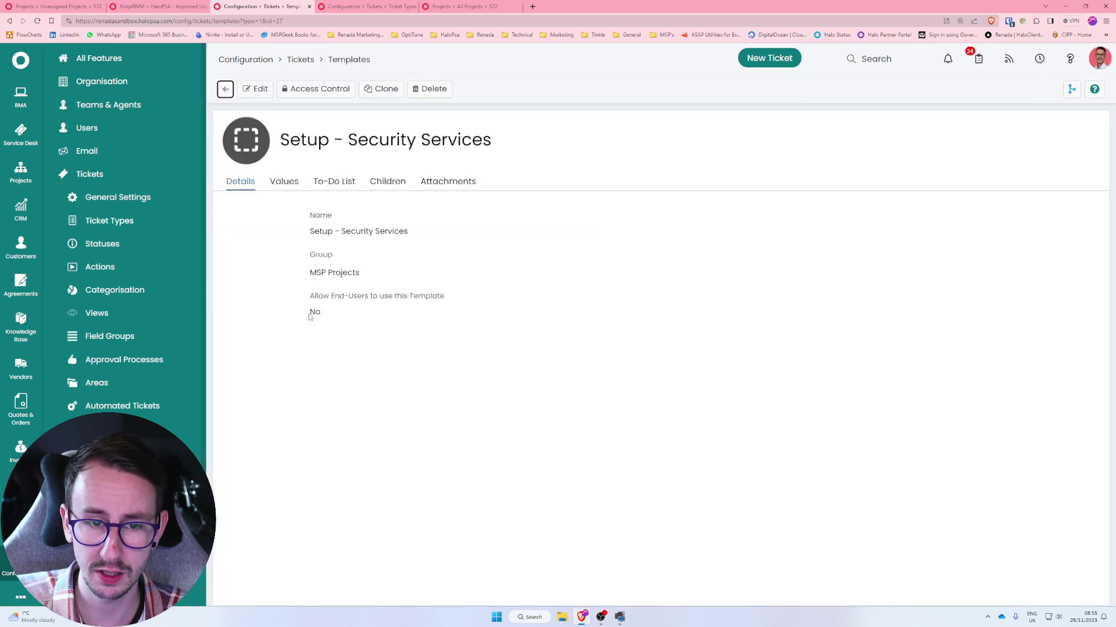
left_click(289, 182)
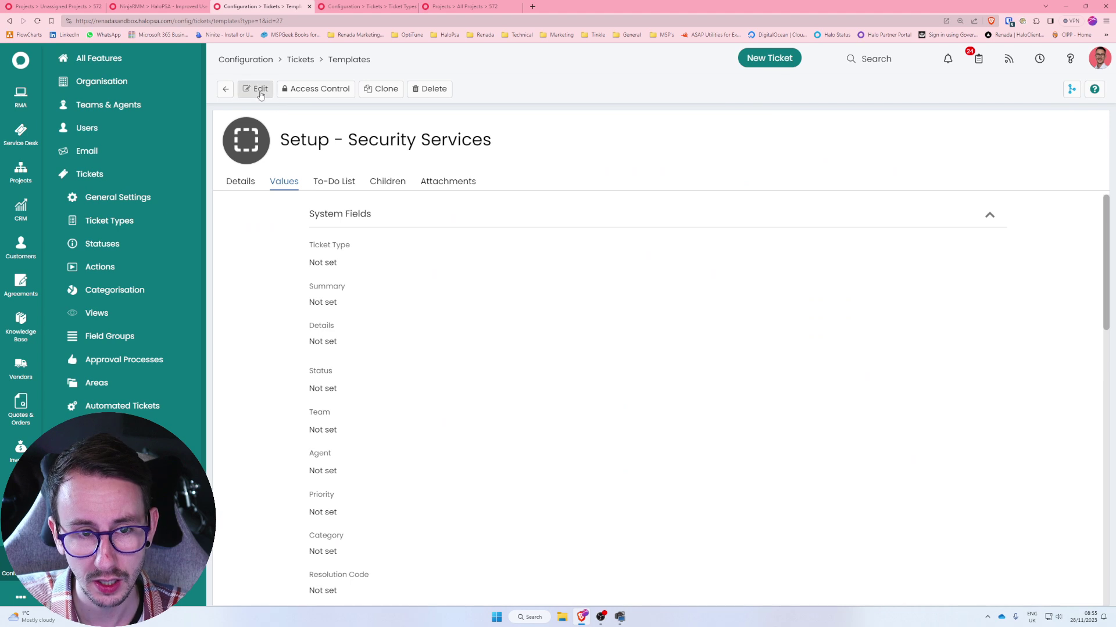
left_click_drag(304, 260, 289, 240)
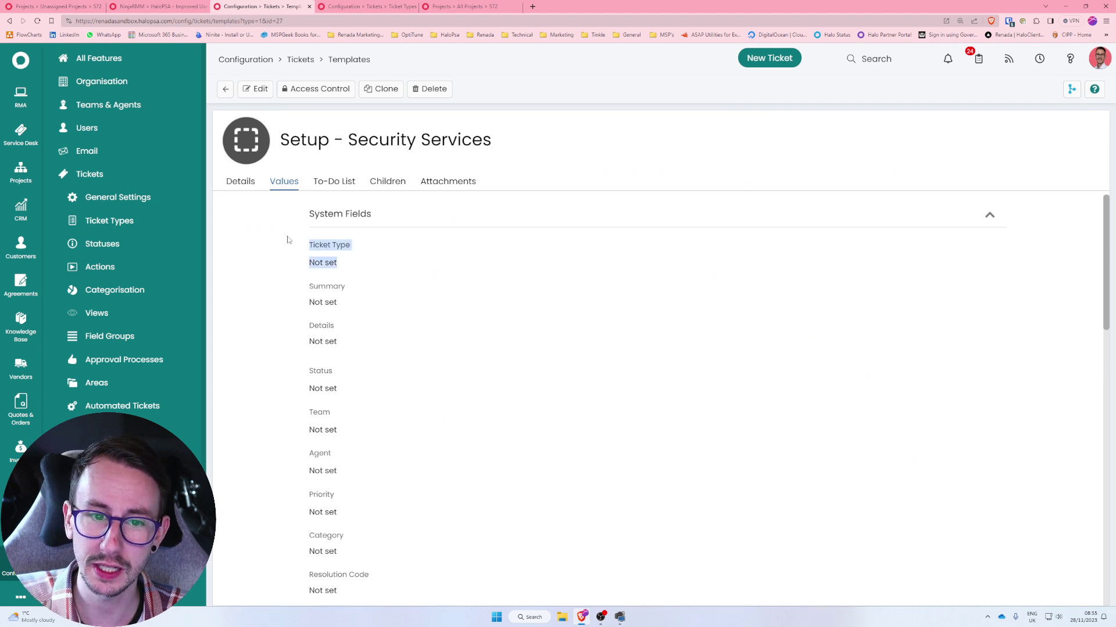
Set the template's ticket type to Setup - Security Services and save the template
left_click(256, 88)
left_click(360, 264)
type("sec")
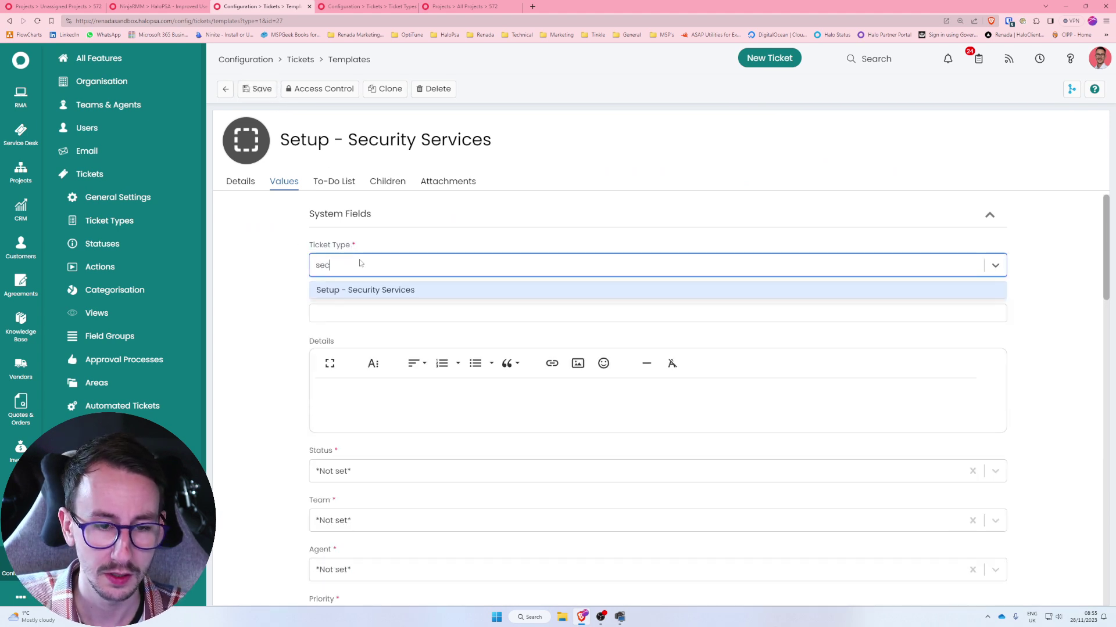
left_click(365, 290)
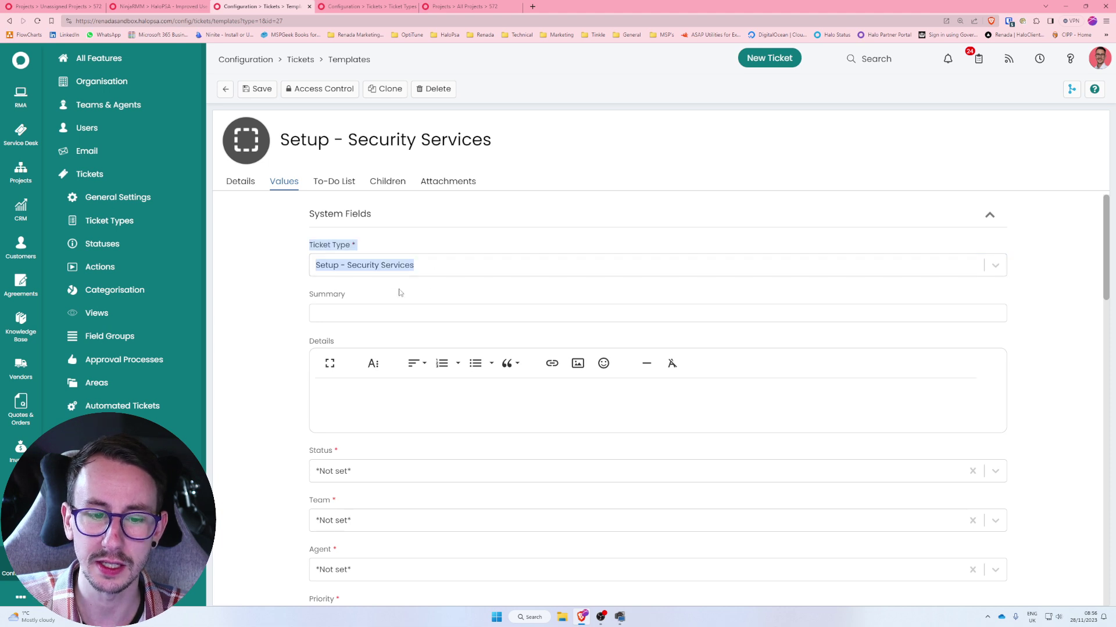
left_click(253, 89)
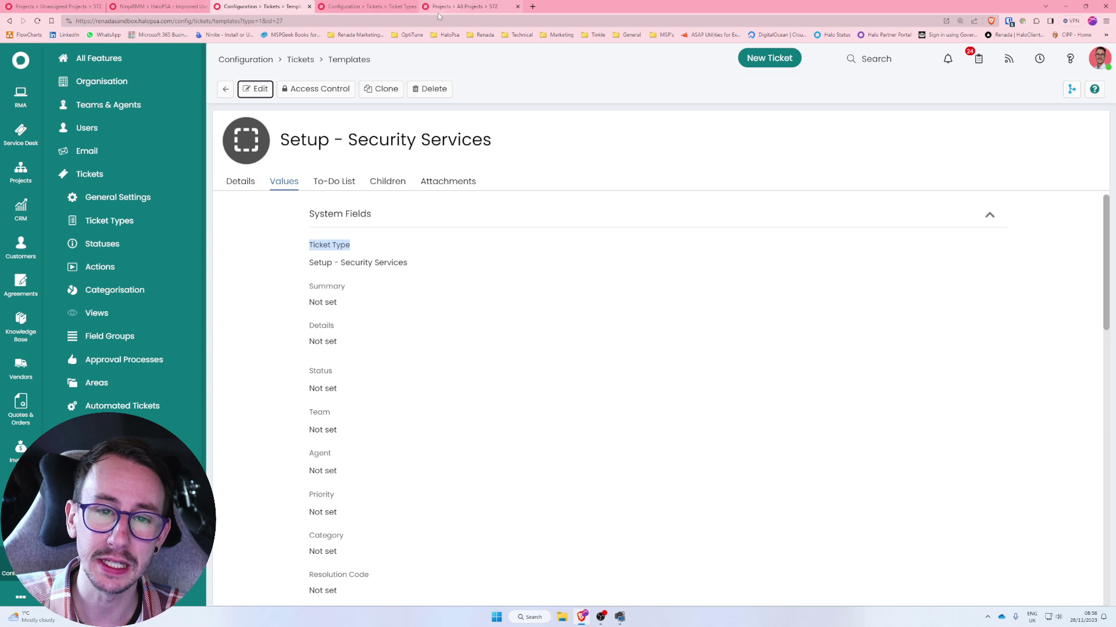
In the Setup - Security Services ticket type's defaults, set the automatically applied template to Setup - Security Services and save
left_click(139, 222)
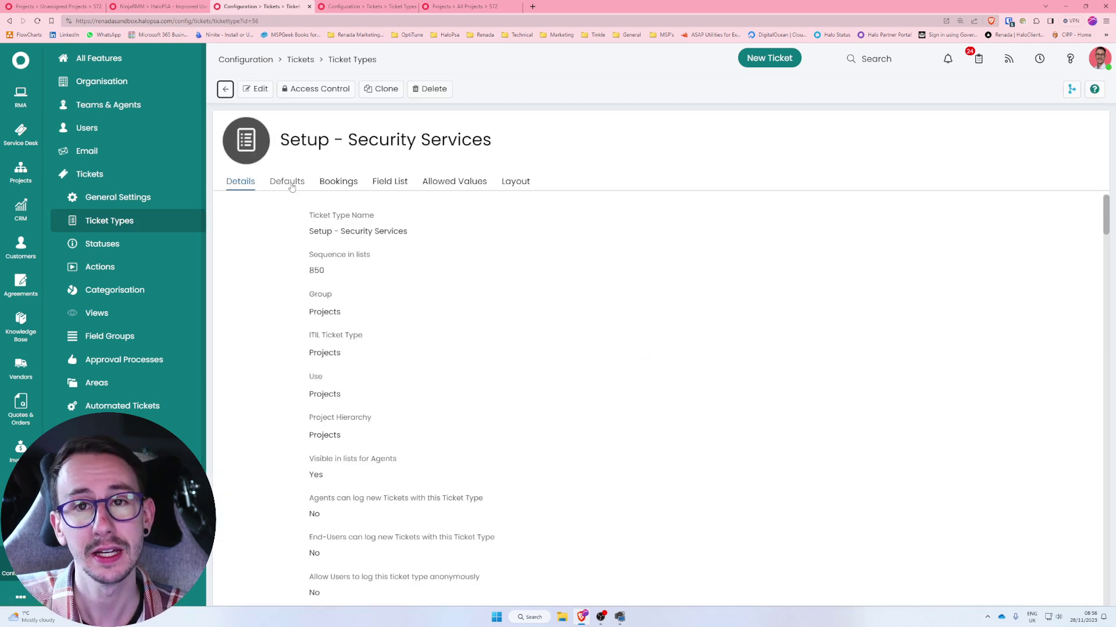
left_click(287, 181)
left_click(256, 88)
key("ctrl+f")
type("tem")
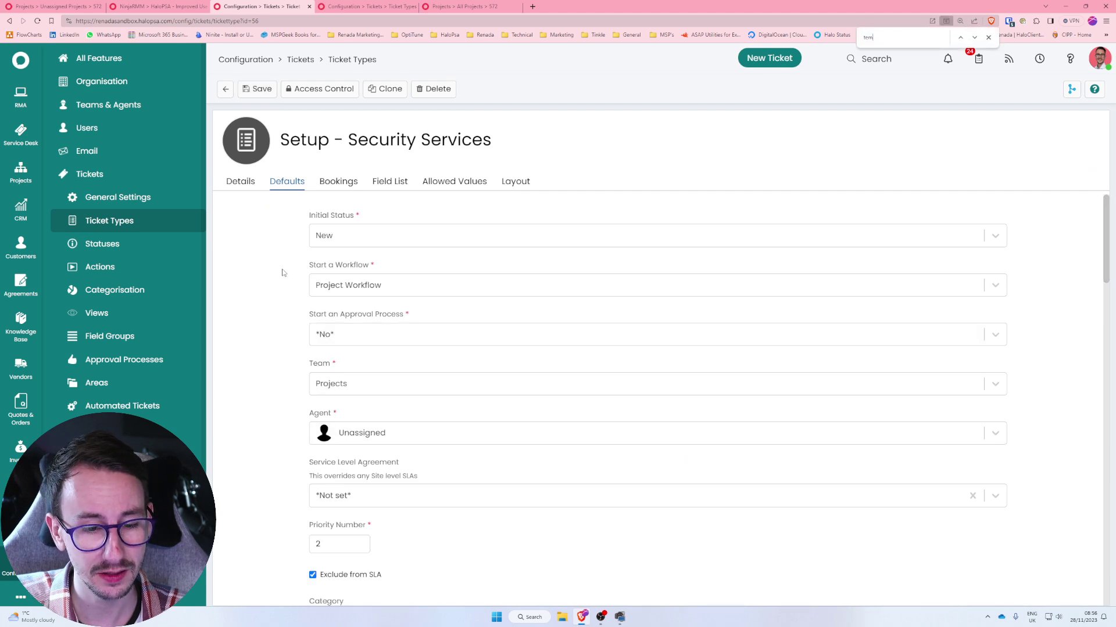
left_click(483, 433)
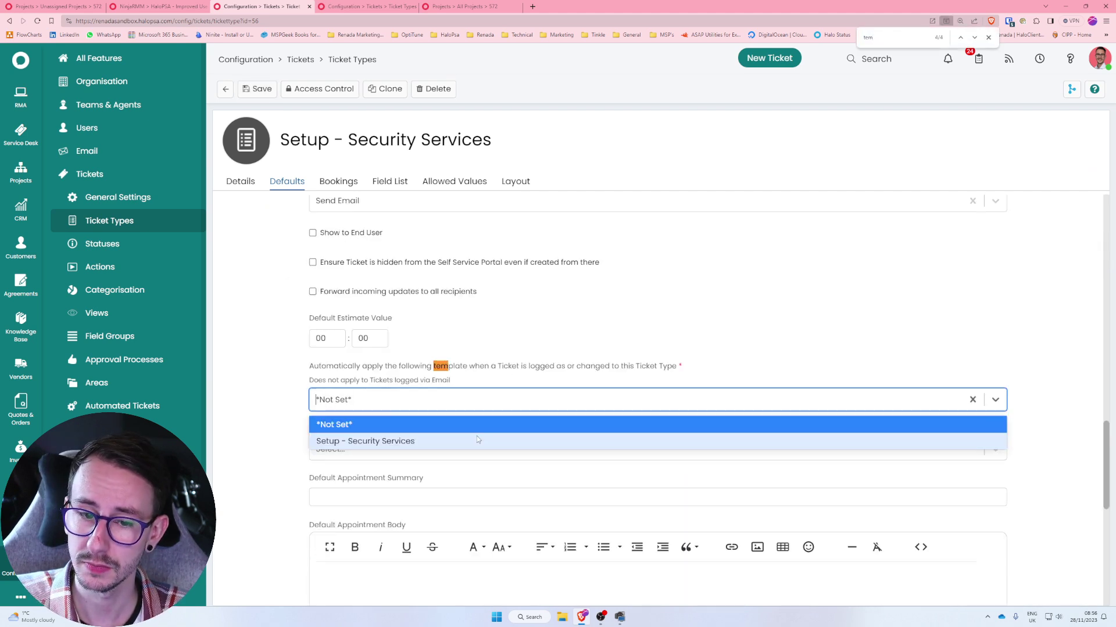
left_click(476, 440)
left_click(256, 88)
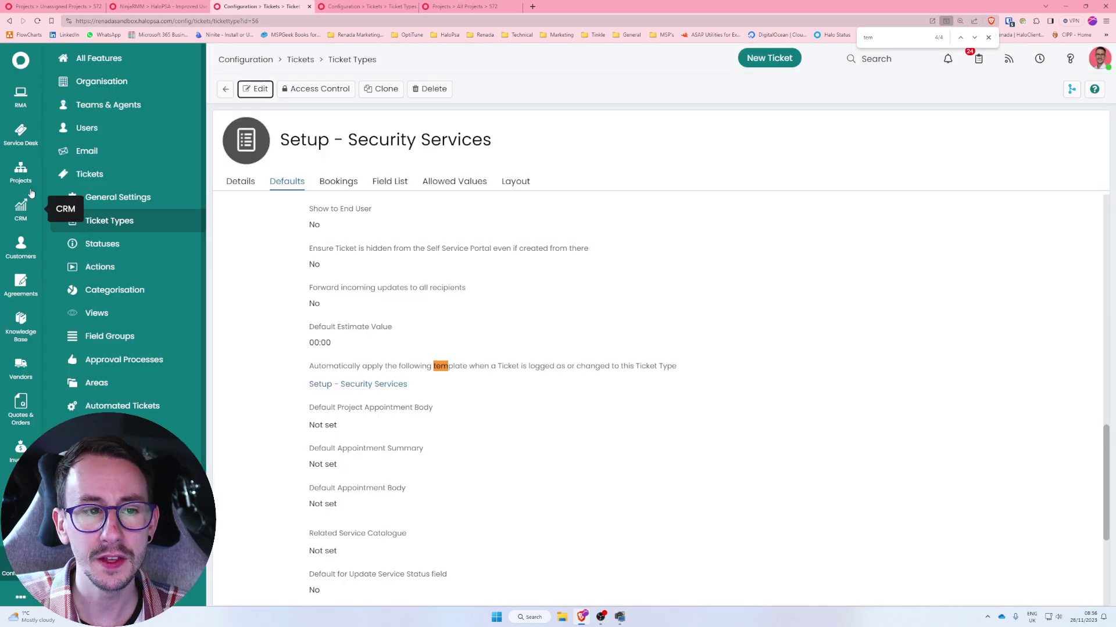
Open the unassigned project named Test from the Unassigned Projects list
left_click(21, 170)
left_click(1069, 89)
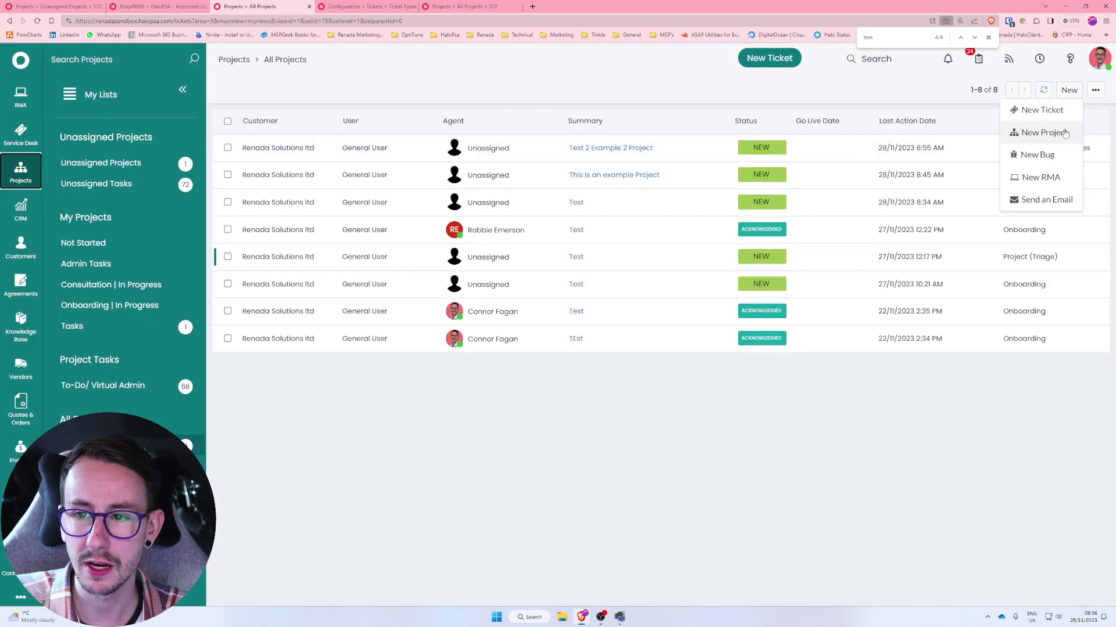
left_click(1040, 131)
left_click(130, 162)
left_click(377, 152)
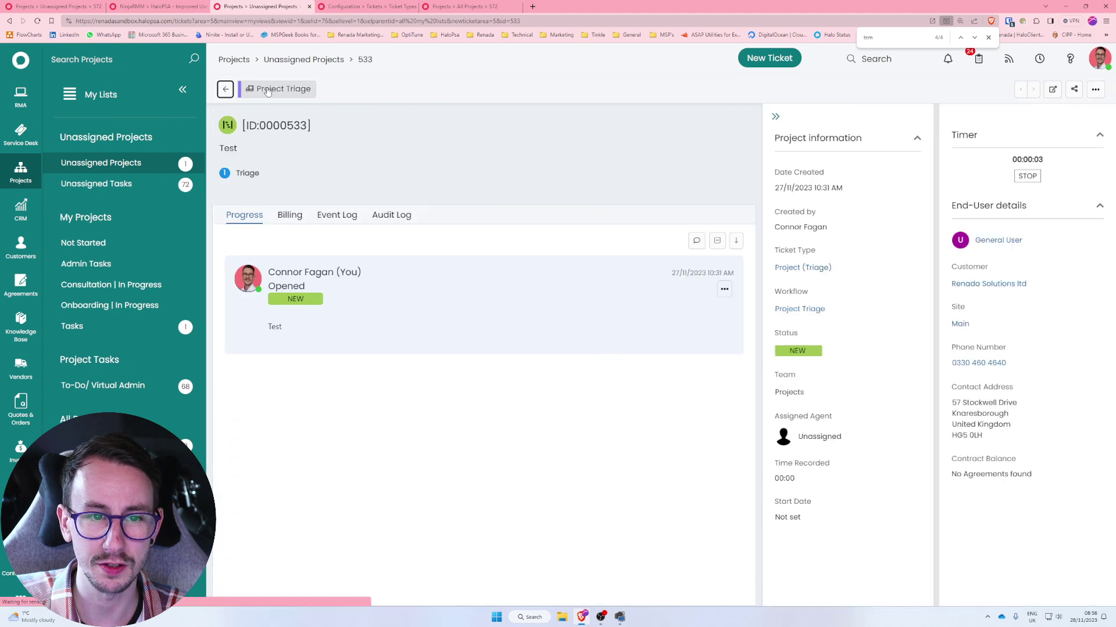
Triage the Test project as Setup - Security Services with the BitDefender and Huntress services, and save the triage
left_click(268, 90)
left_click(317, 338)
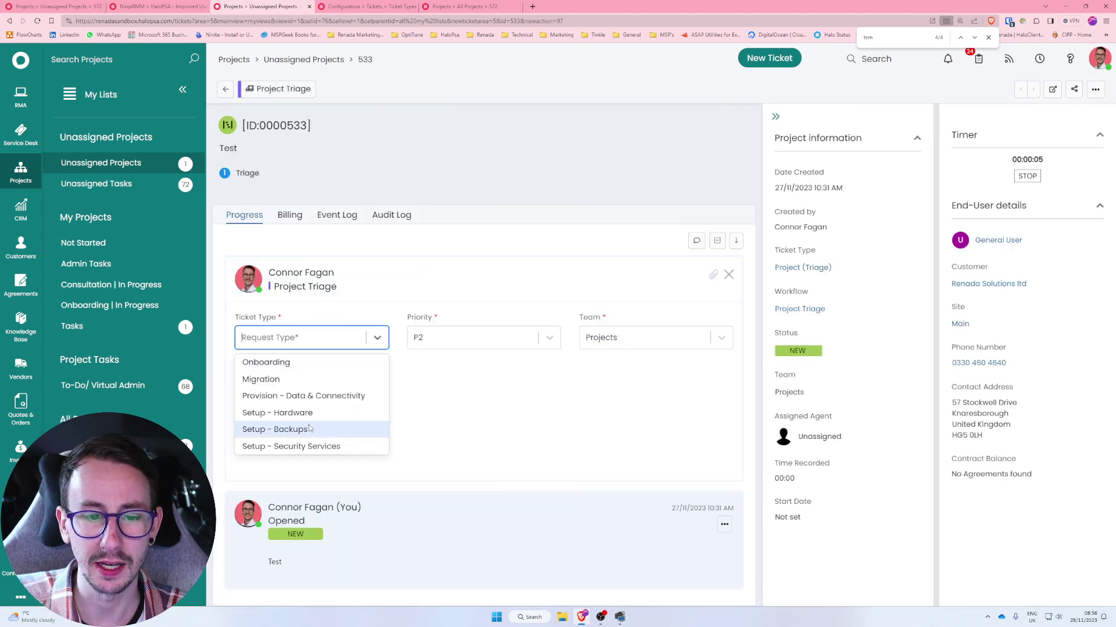
left_click(311, 447)
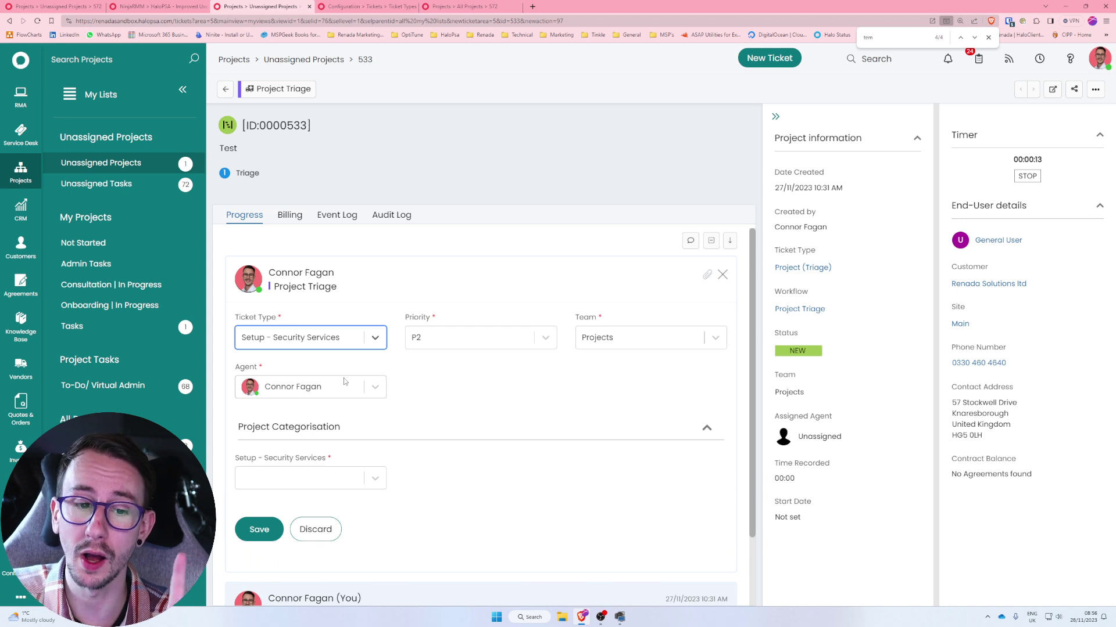
left_click(367, 487)
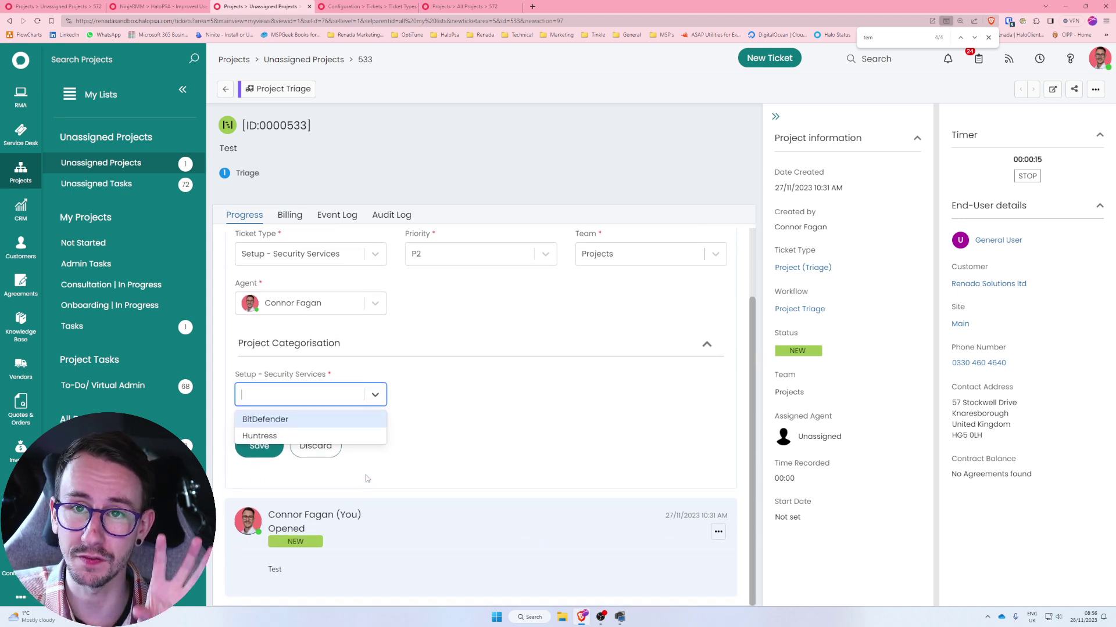
left_click(351, 420)
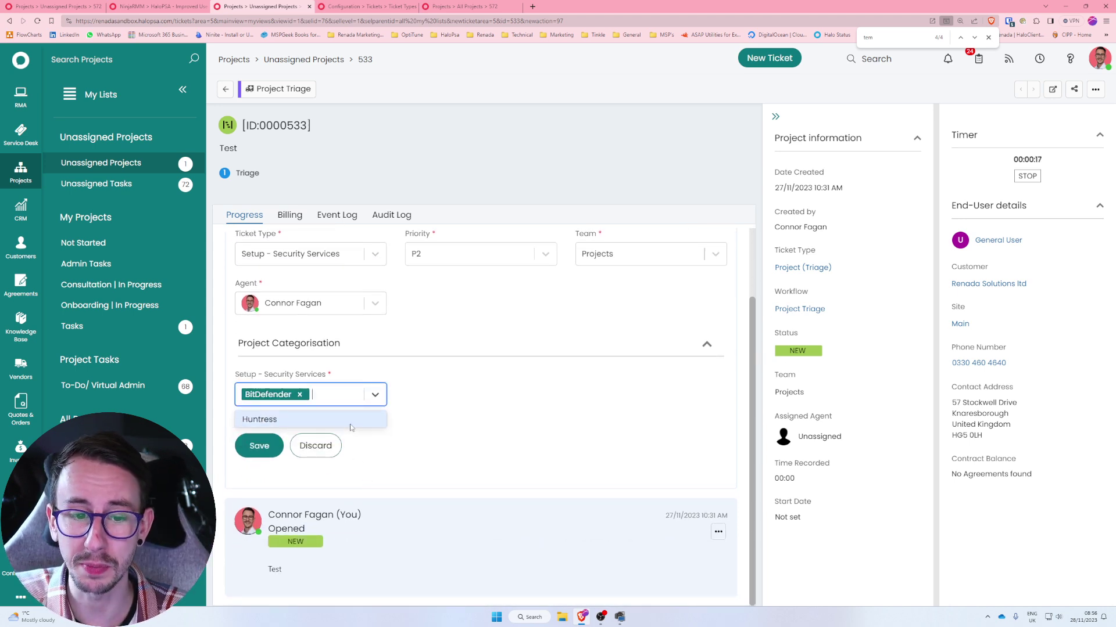
left_click(350, 422)
left_click(260, 452)
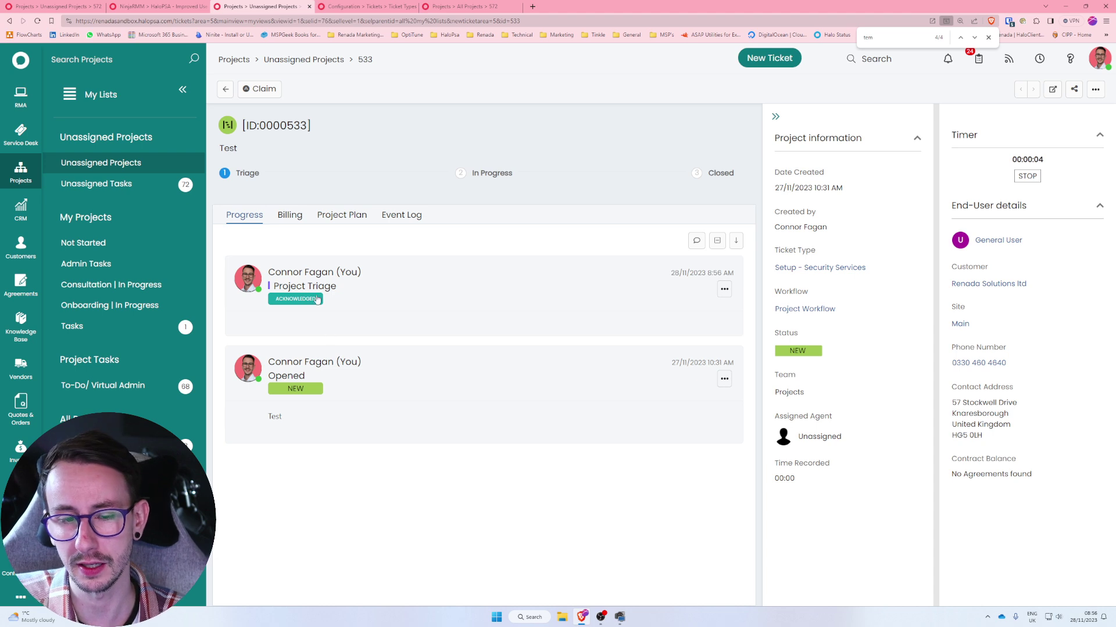
Examine the creation rules in the Test project's plan, reload to view its project tasks, and compare with the example Onboarding project
left_click(342, 214)
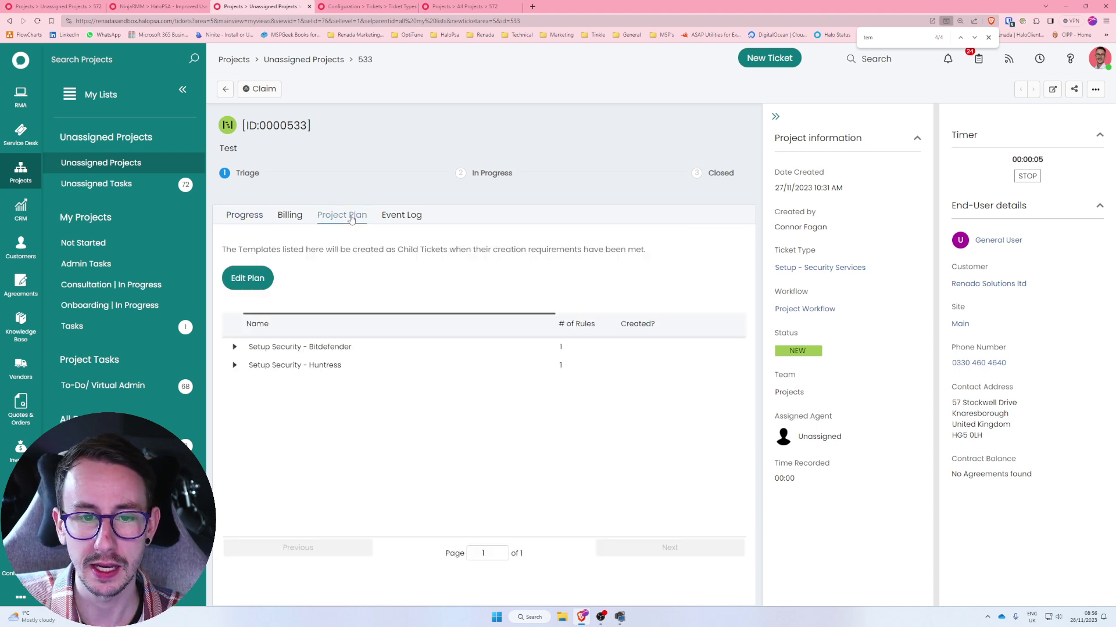
left_click(235, 365)
left_click_drag(270, 365, 529, 364)
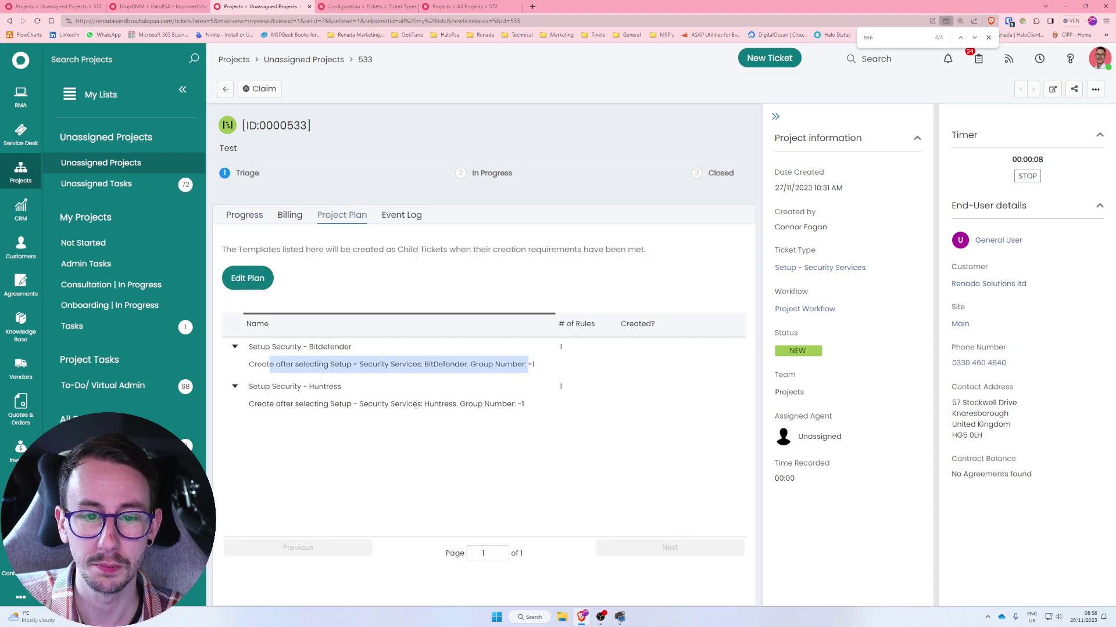
left_click_drag(415, 405, 526, 405)
key("F5")
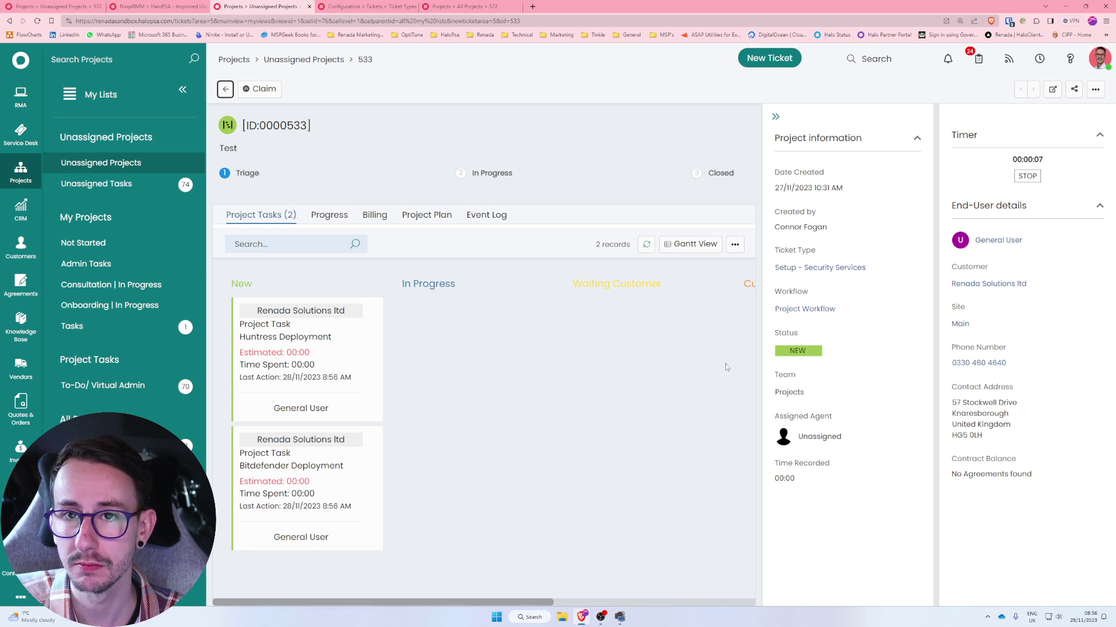
left_click(454, 8)
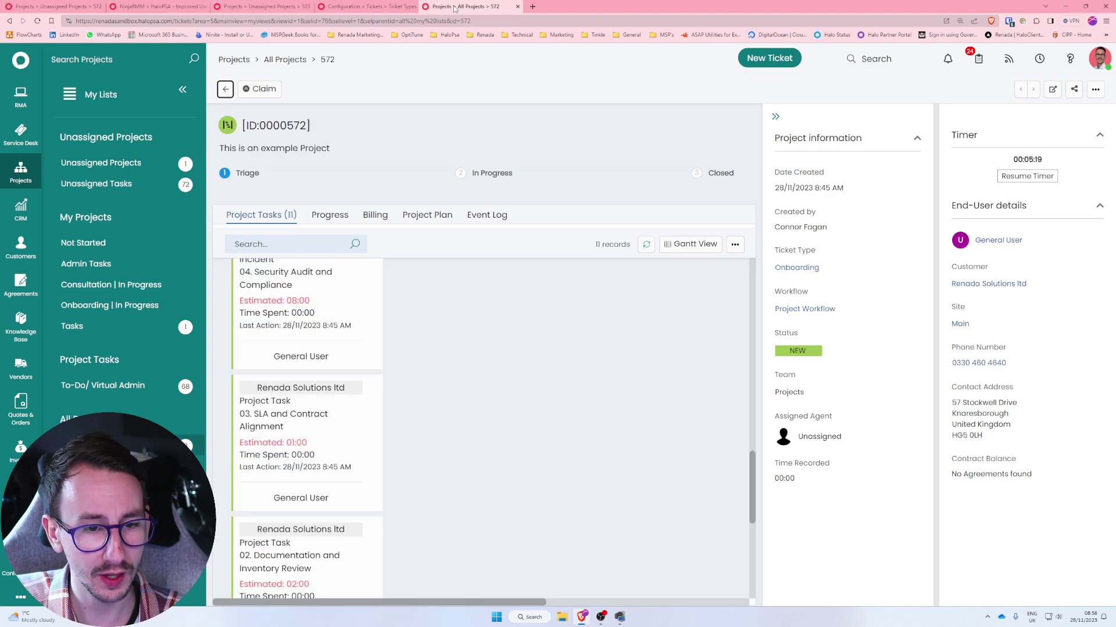
Open the Setup - Security Services template's children and examine the creation rules of the Bitdefender and Huntress child templates
left_click(364, 9)
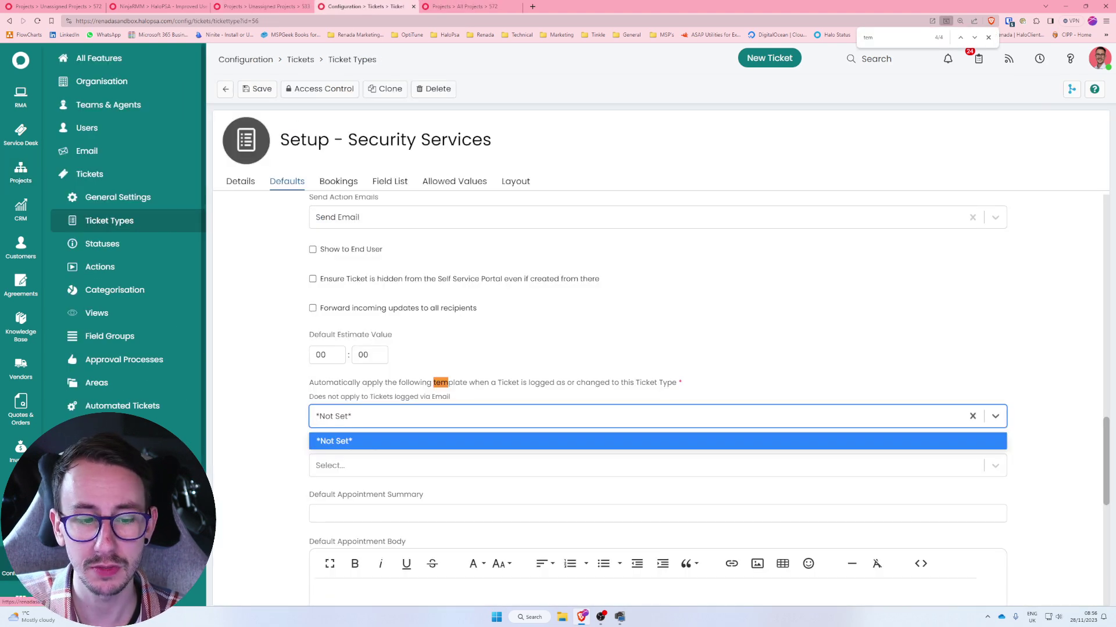
left_click(104, 429)
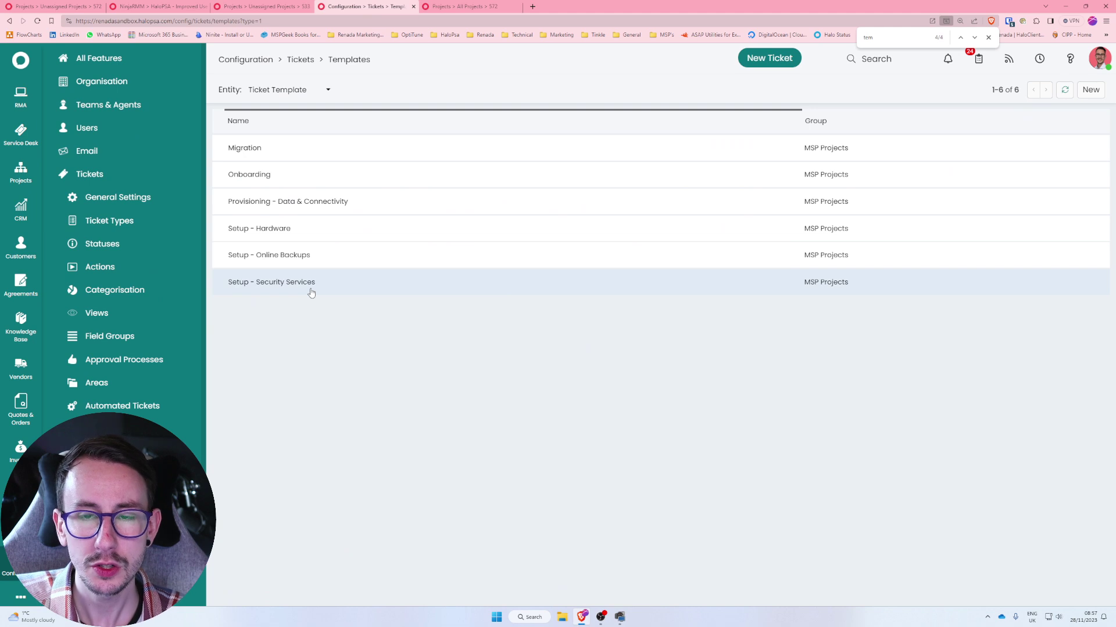
left_click(312, 283)
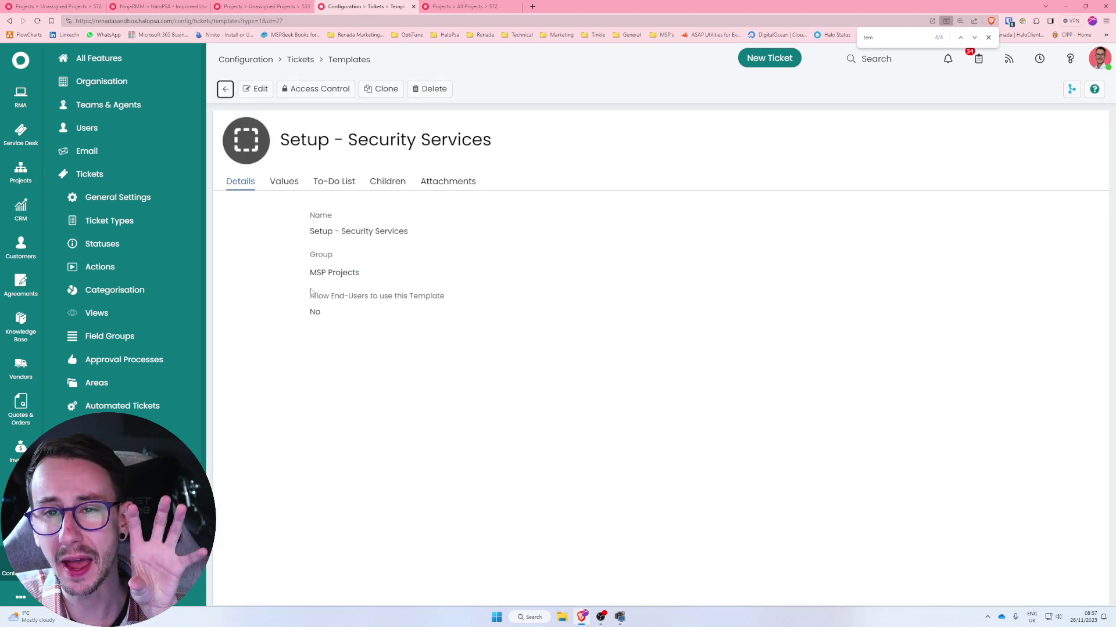
left_click(381, 181)
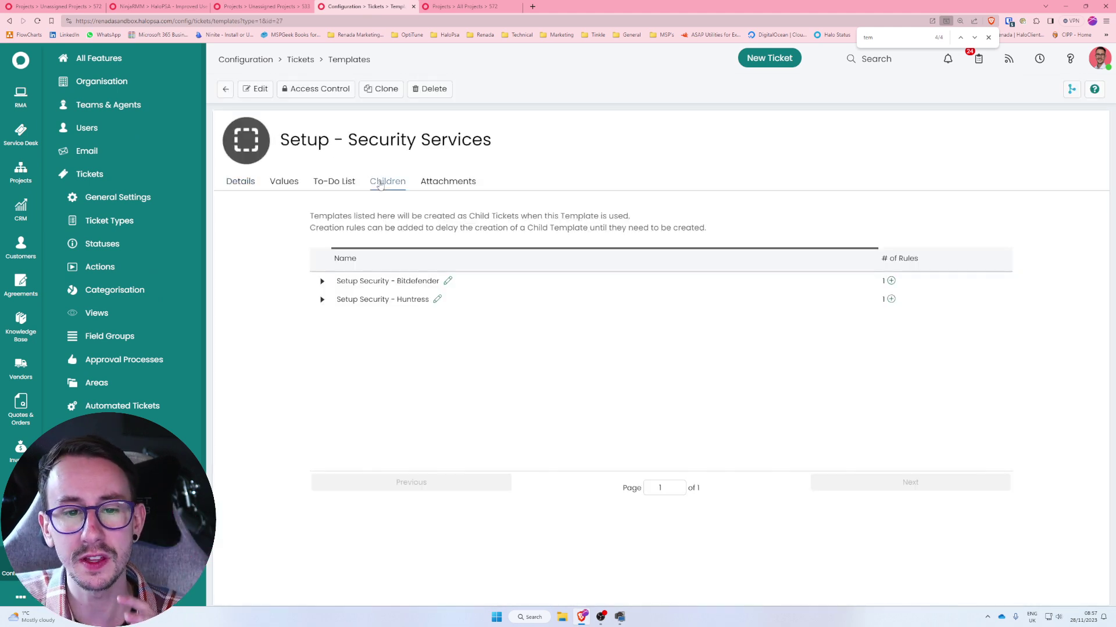
left_click(323, 300)
left_click(322, 282)
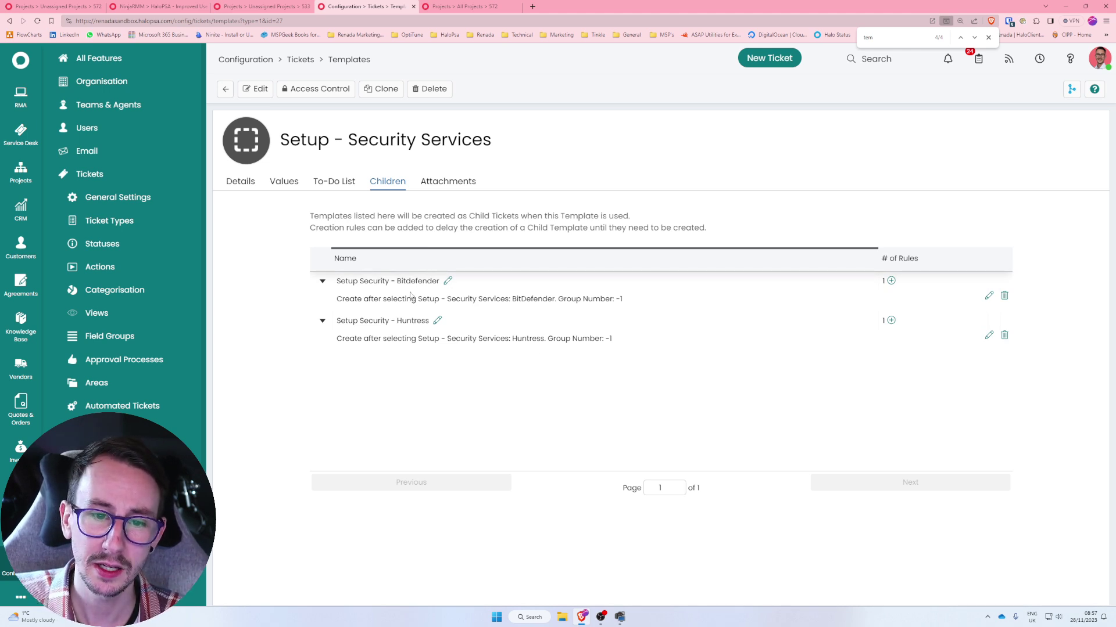
left_click_drag(396, 281, 440, 281)
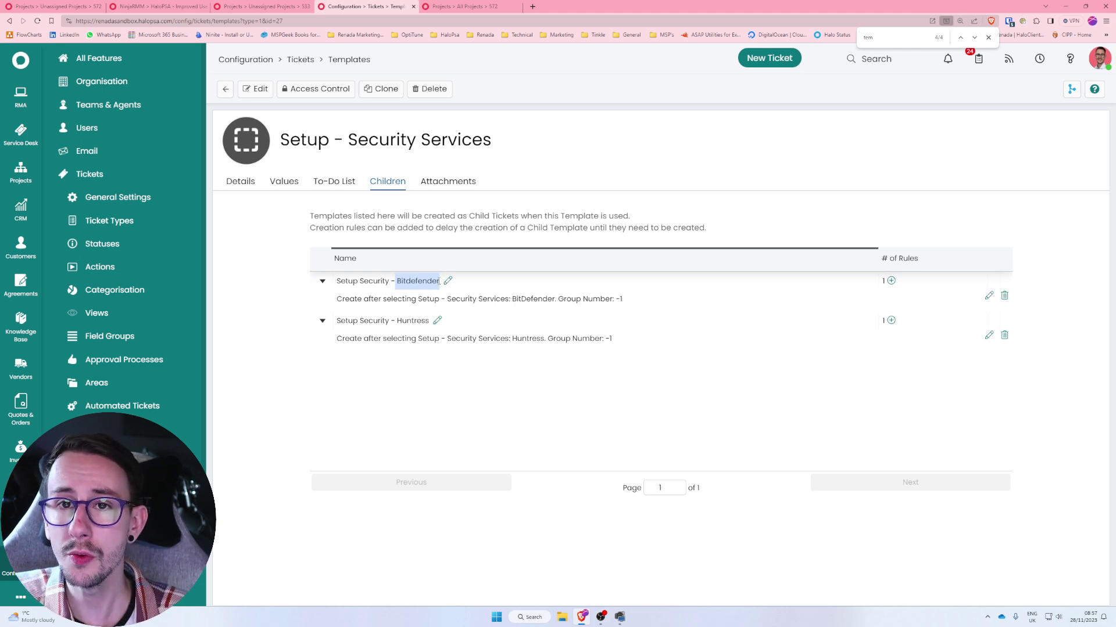
left_click_drag(396, 321, 415, 321)
left_click(413, 320)
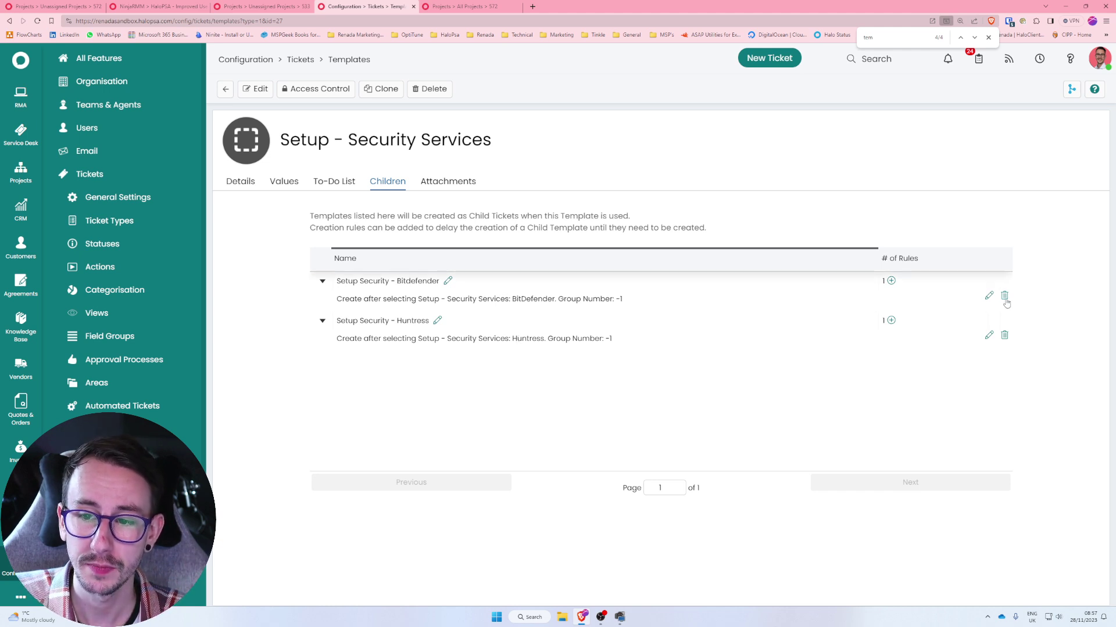
left_click(890, 281)
left_click(814, 391)
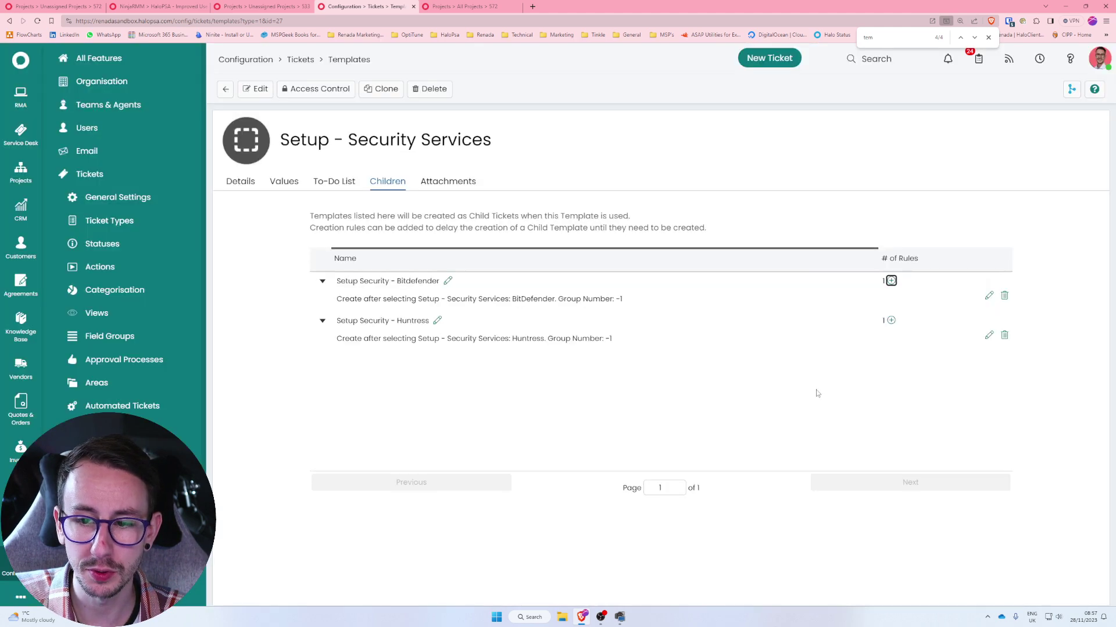
left_click(989, 296)
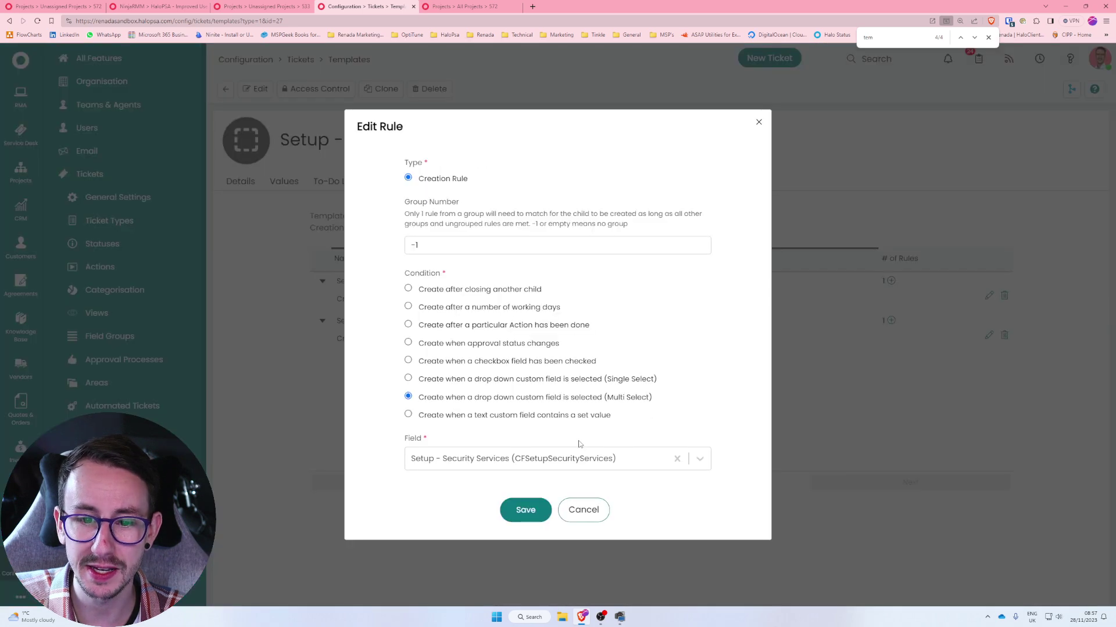
left_click(677, 459)
left_click(797, 449)
left_click(758, 121)
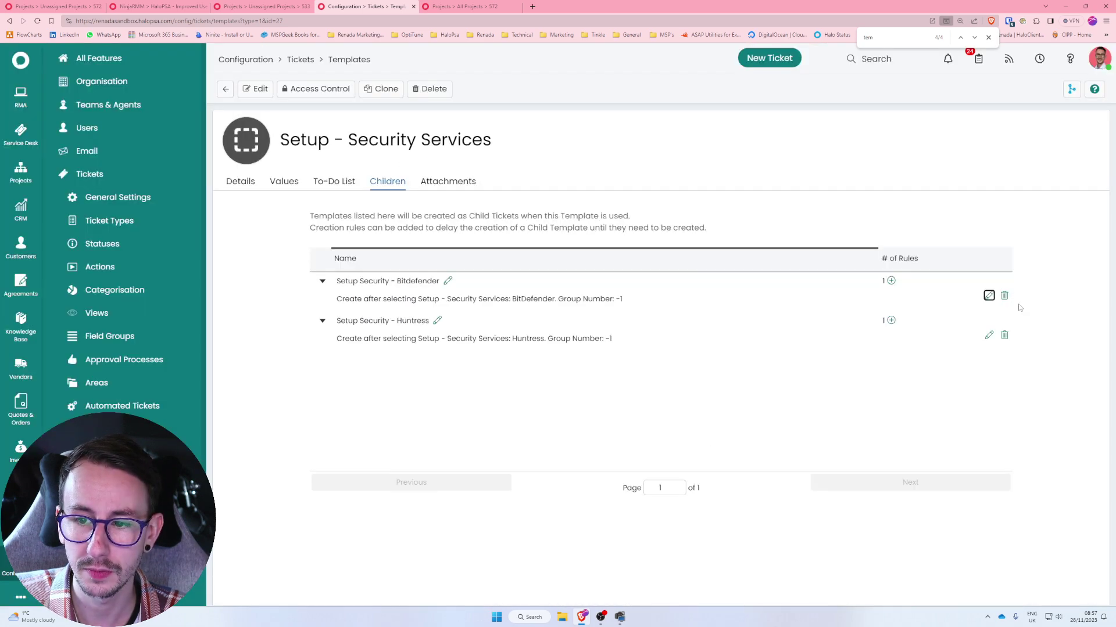
Delete the creation rule of the Setup Security - Bitdefender child template and save the template
left_click(1004, 296)
left_click(629, 534)
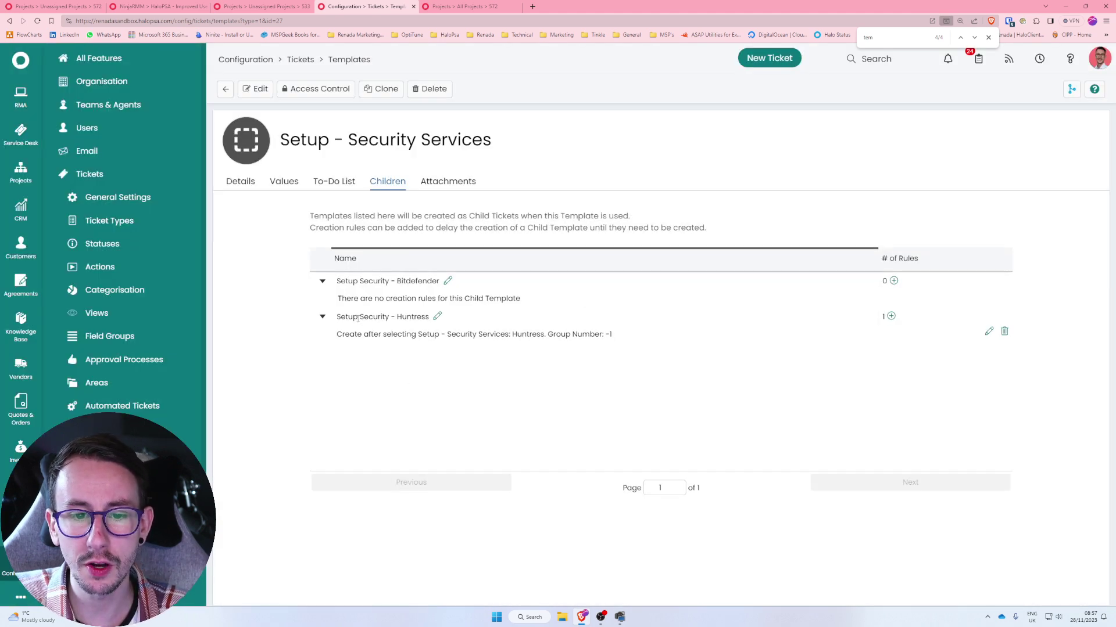
left_click_drag(341, 299, 516, 309)
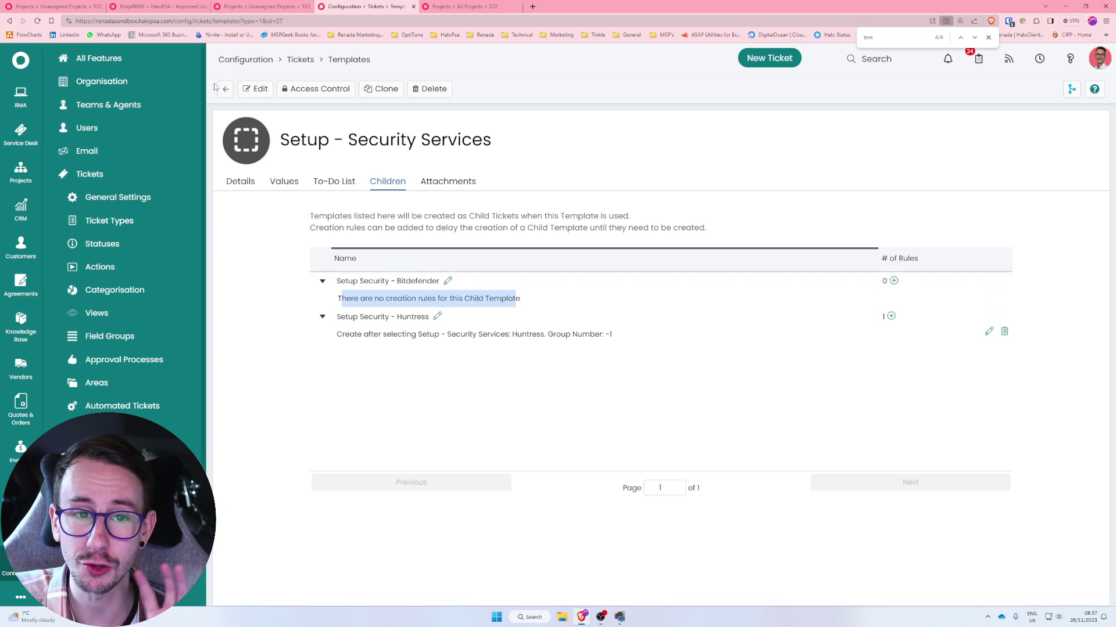
Edit the template, start a new creation rule for the Setup Security - Bitdefender child, and review the available creation conditions
left_click(255, 88)
left_click(894, 293)
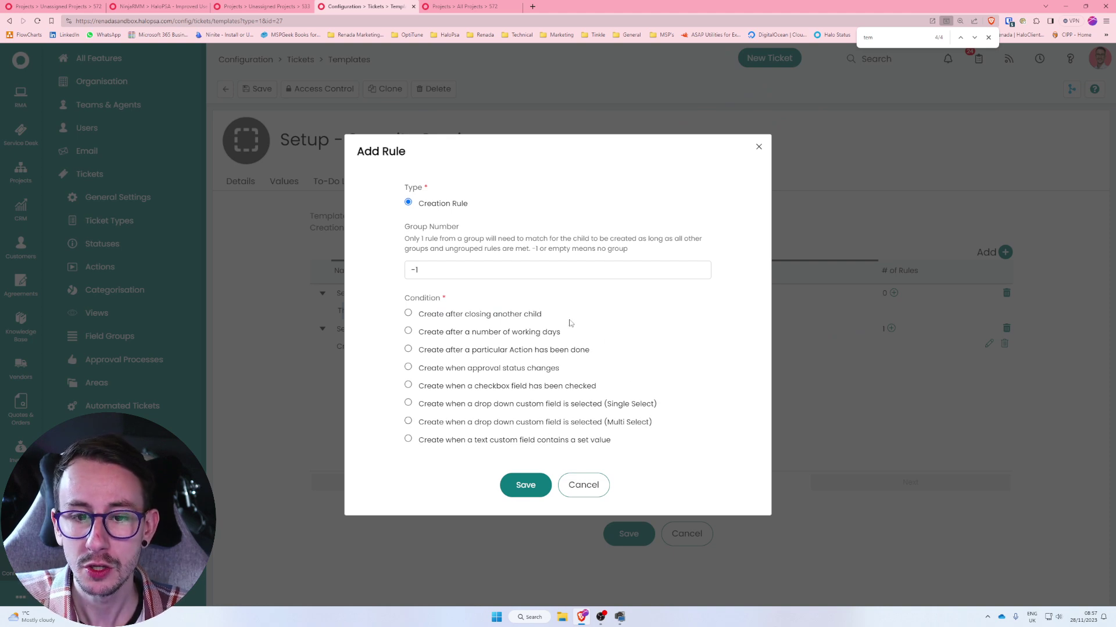
mouse_move(553, 313)
left_mouse_down()
mouse_move(429, 312)
mouse_move(572, 311)
left_mouse_up()
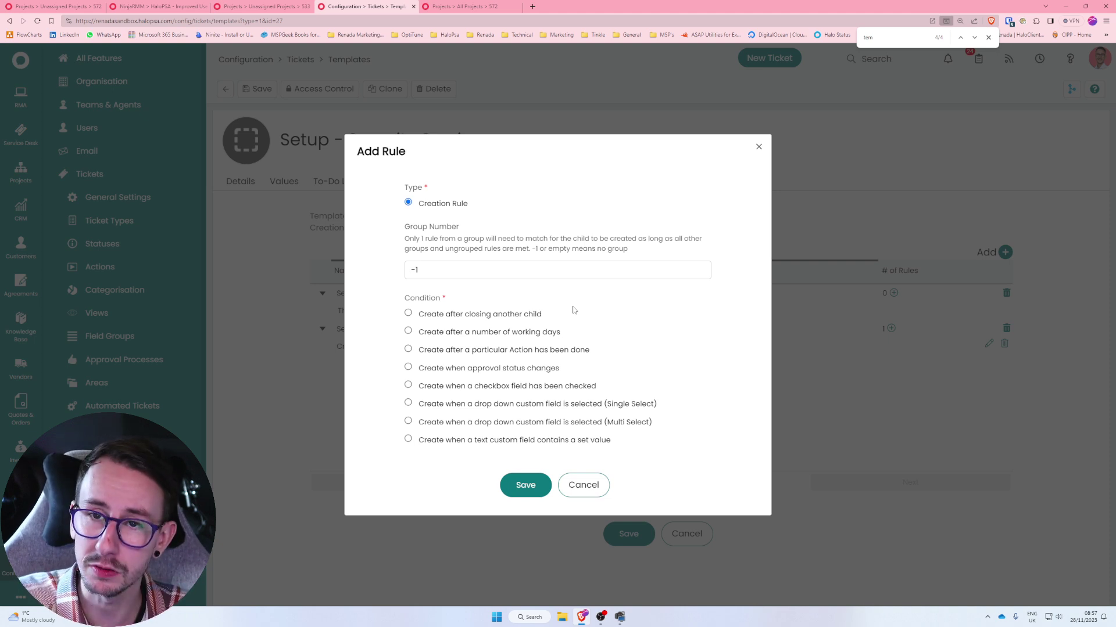
left_click_drag(563, 333, 412, 333)
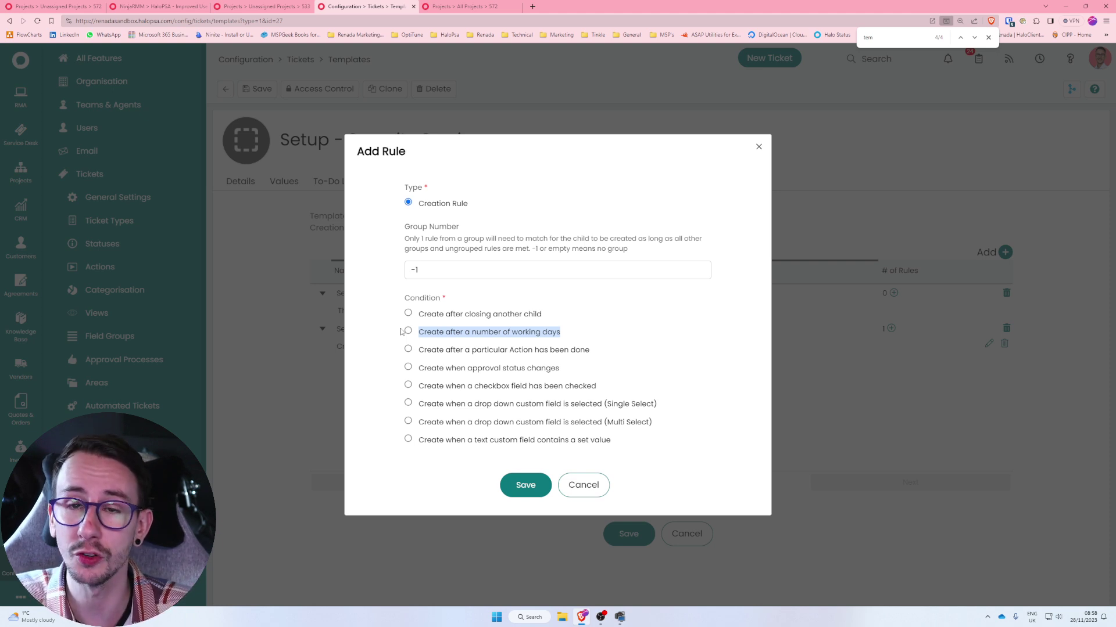
left_click_drag(603, 356, 392, 350)
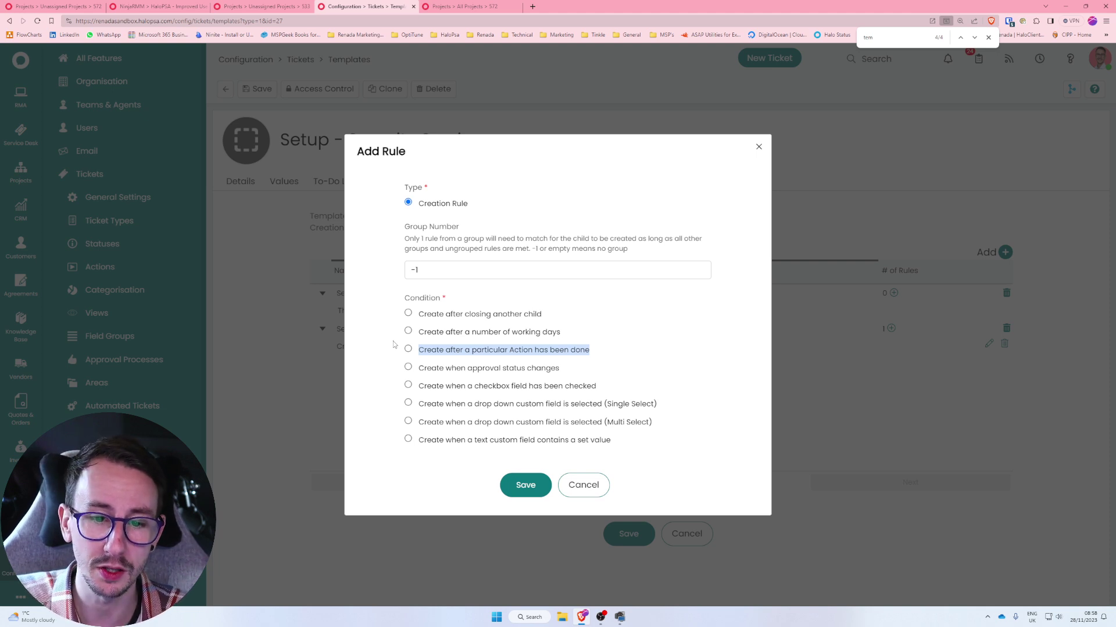
left_click_drag(582, 373, 424, 371)
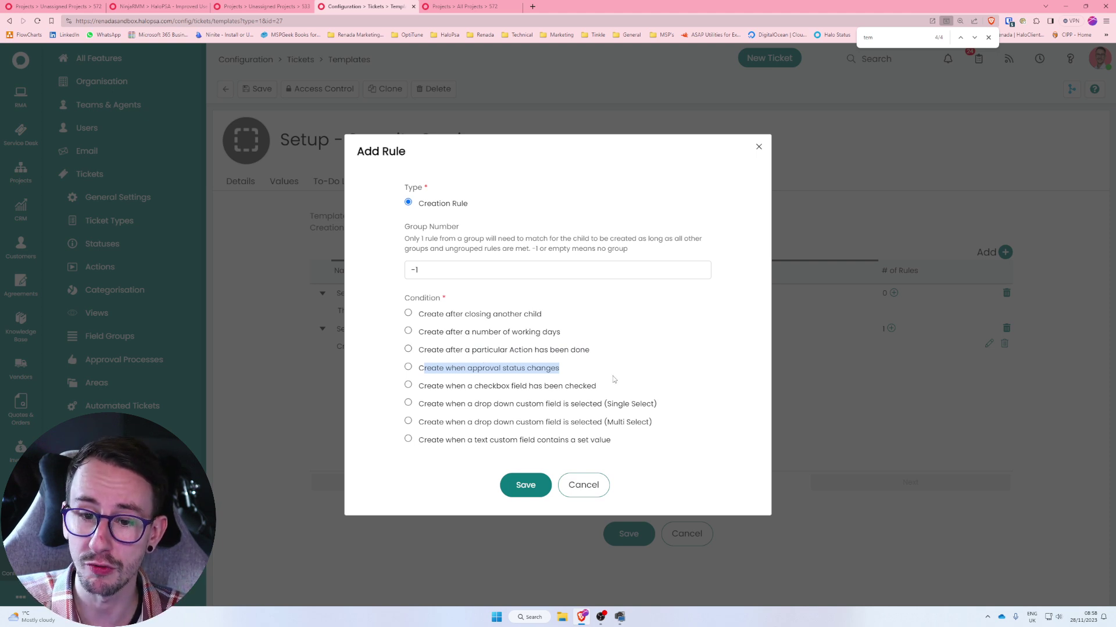
left_click_drag(620, 391, 431, 389)
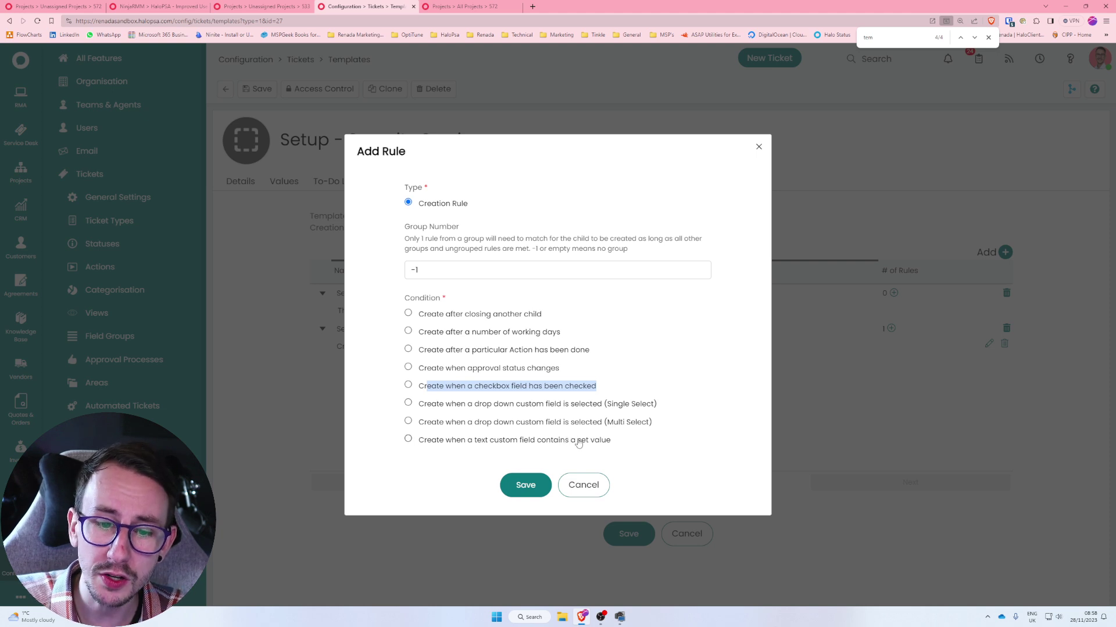
Set the rule to the multi-select drop-down condition on Setup - Security Services with value BitDefender, and save the rule and template
left_click(572, 423)
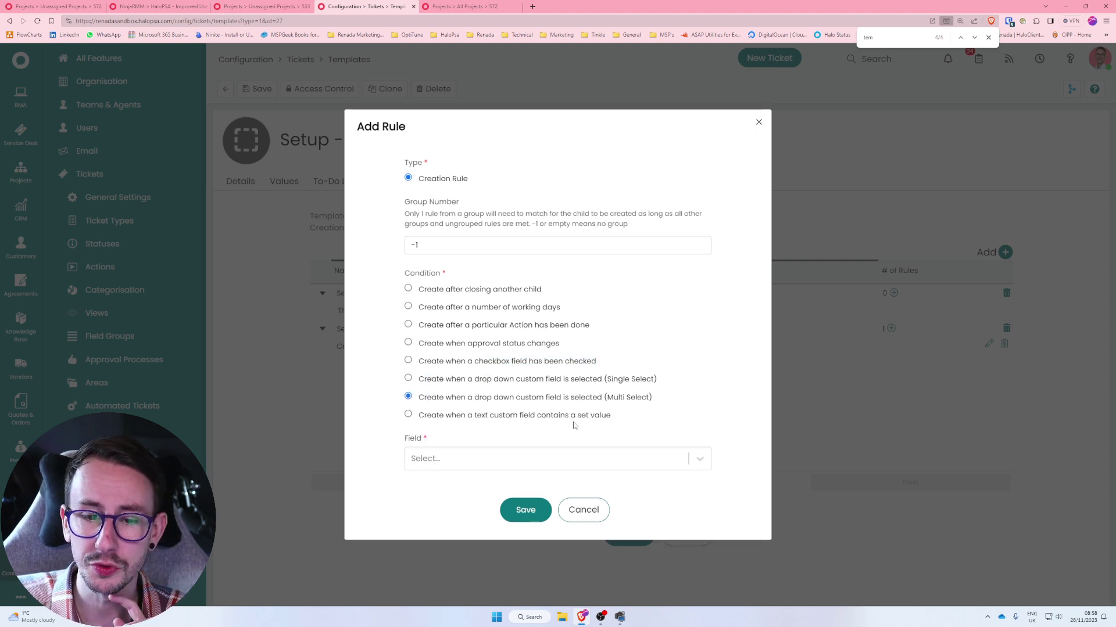
left_click(560, 454)
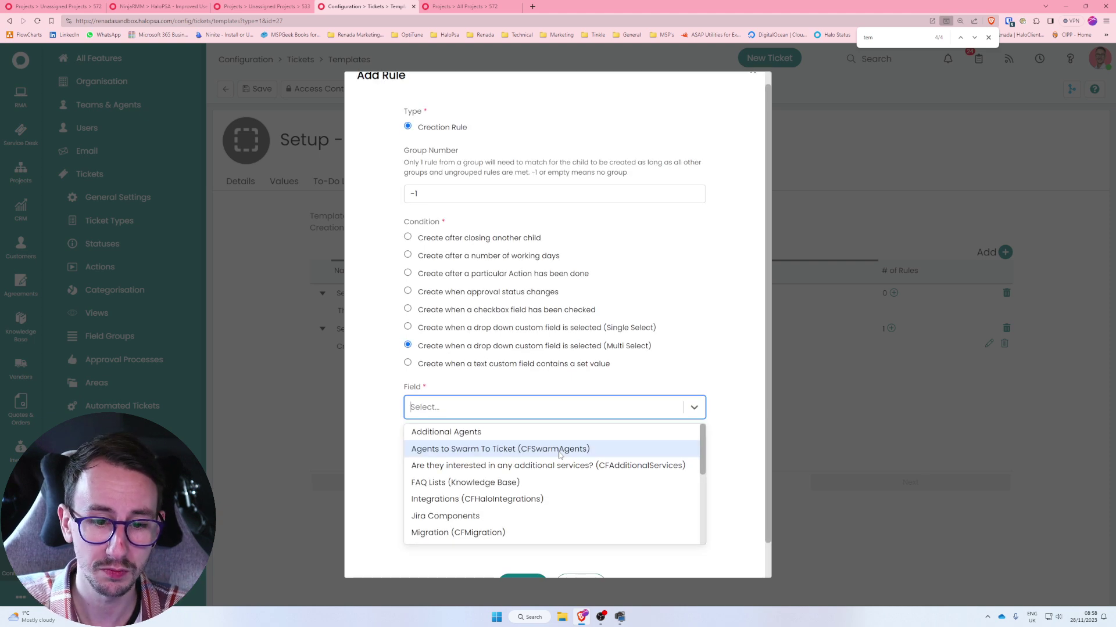
type("sec")
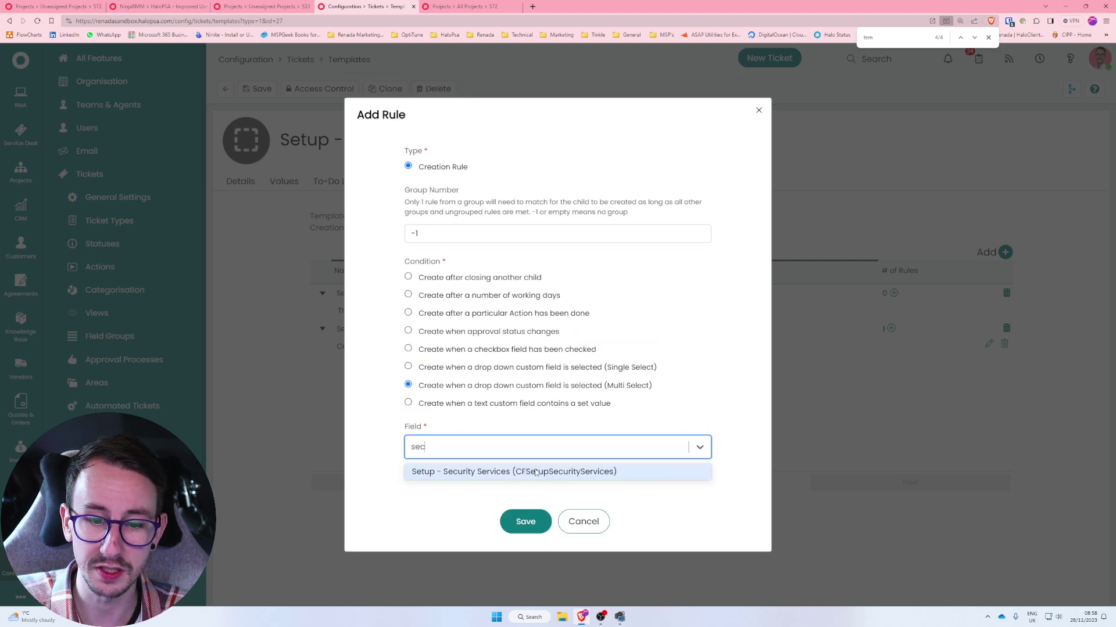
left_click(514, 473)
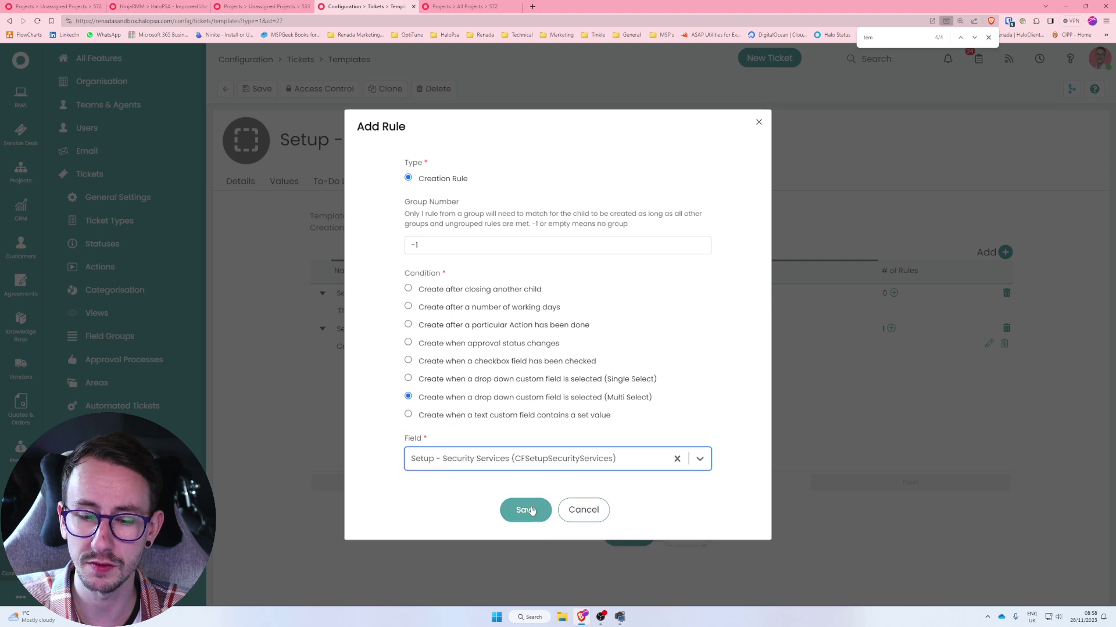
left_click(531, 513)
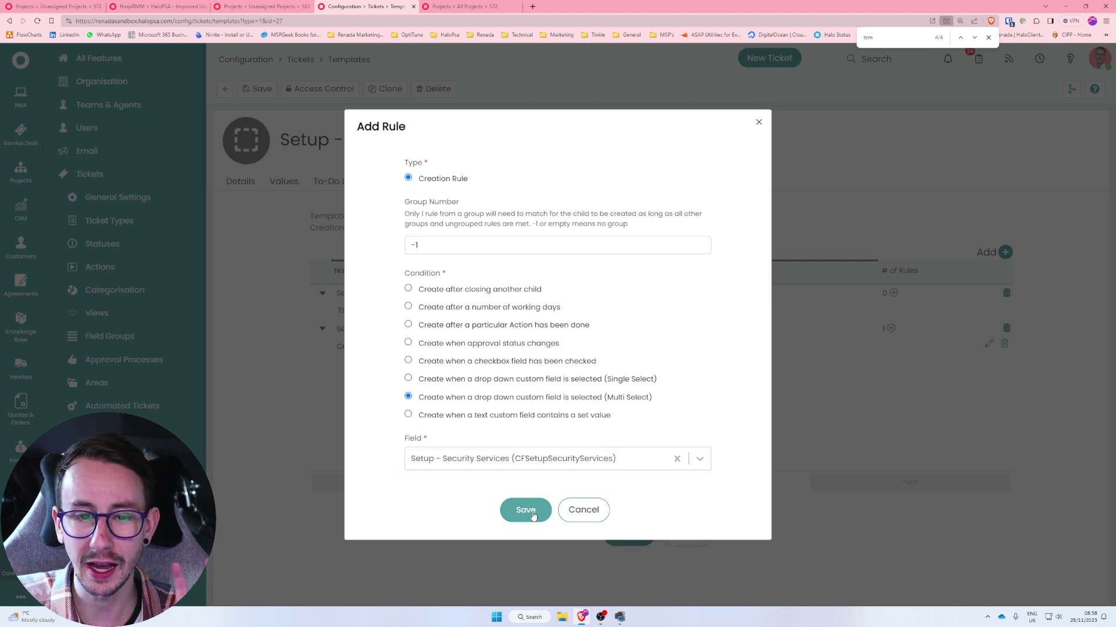
left_click(505, 326)
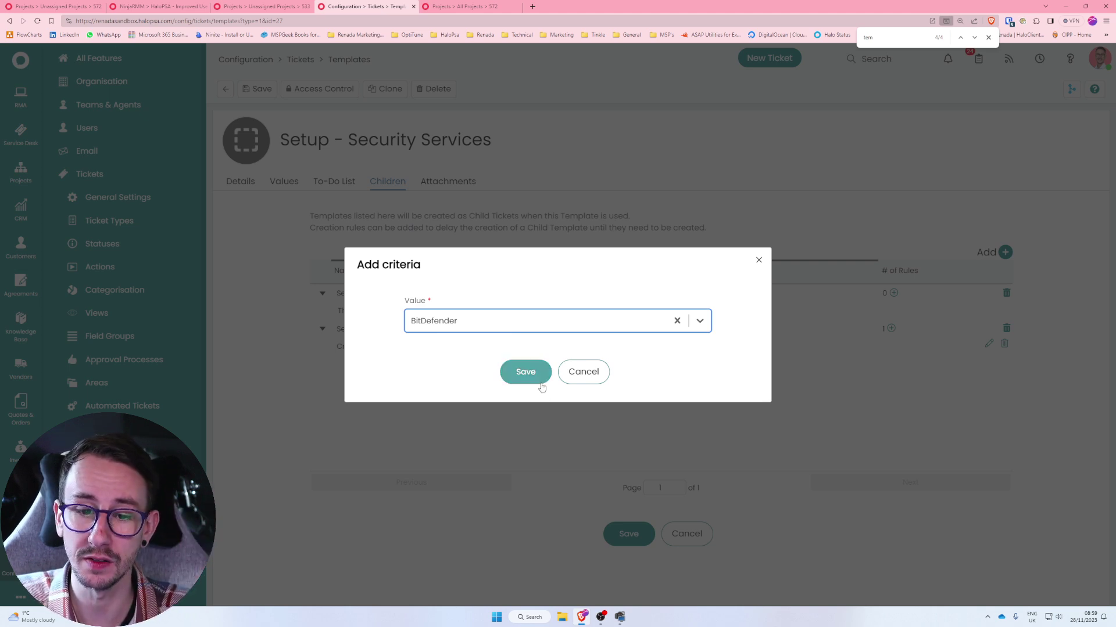
left_click(524, 375)
double_click(513, 312)
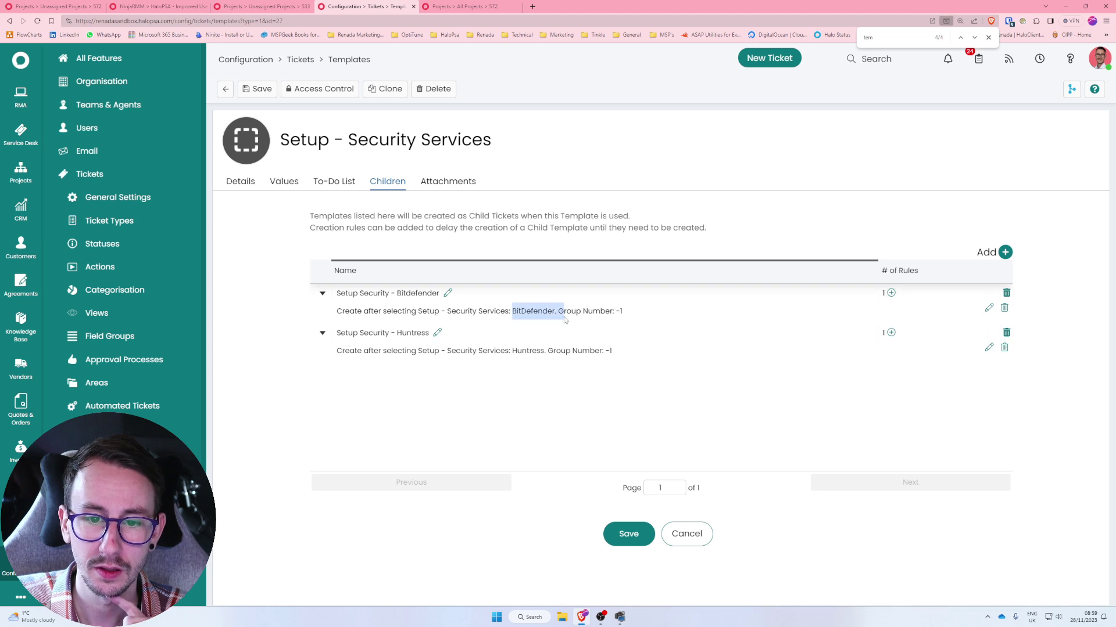
left_click(630, 536)
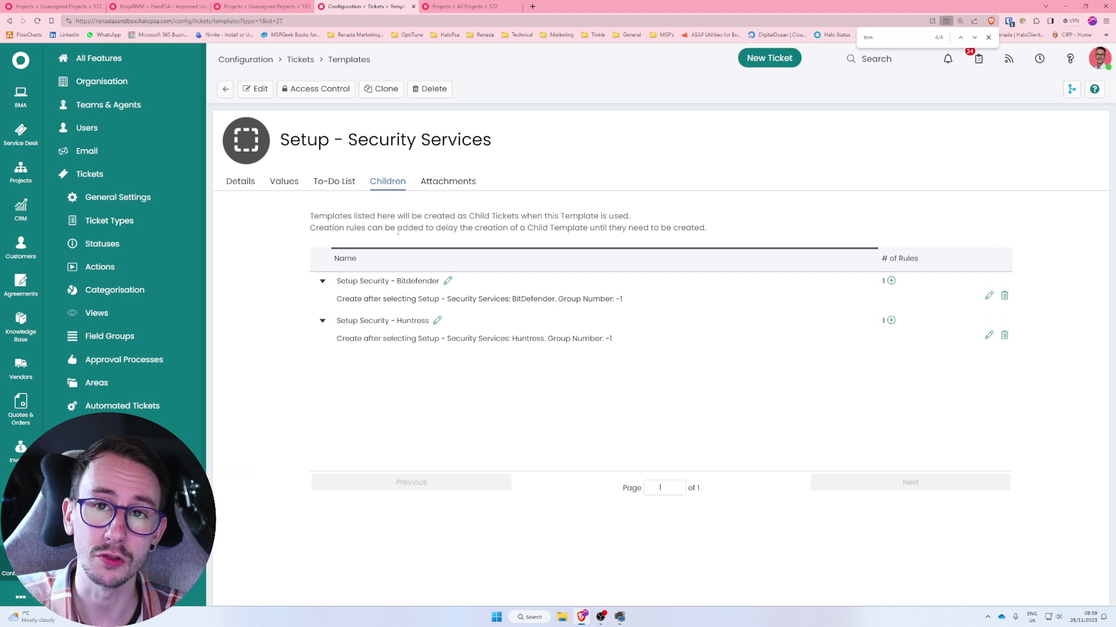
Open the Onboarding template's children and examine the grouped creation rules of Onboarding - 01. Transition Planning
left_click(226, 89)
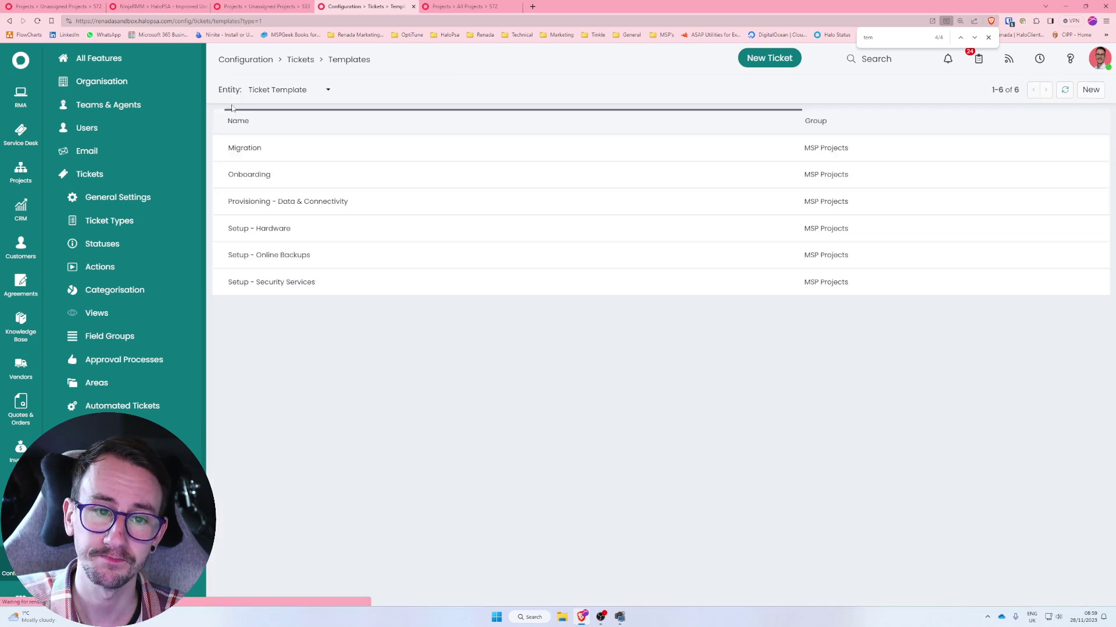
left_click(246, 174)
left_click(386, 182)
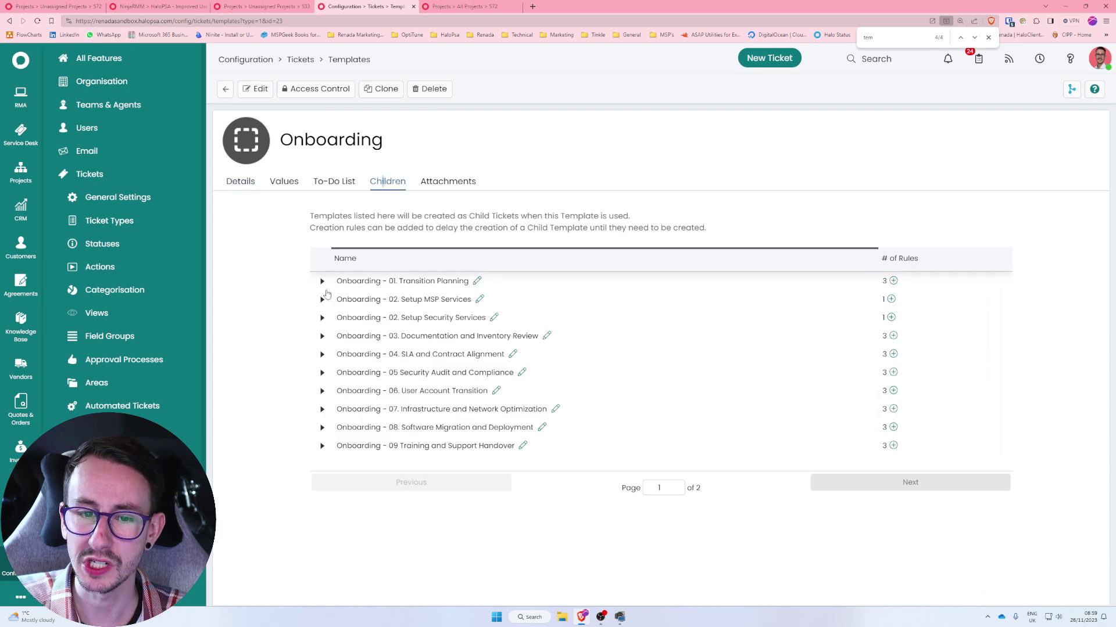
left_click(323, 284)
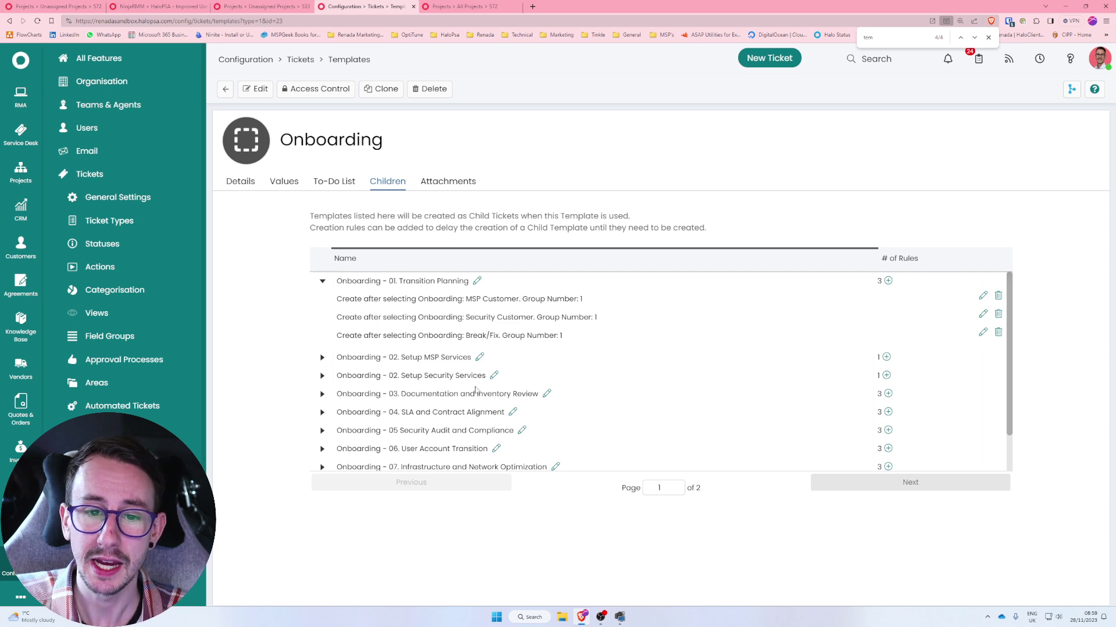
left_click_drag(465, 300, 514, 335)
left_click(514, 335)
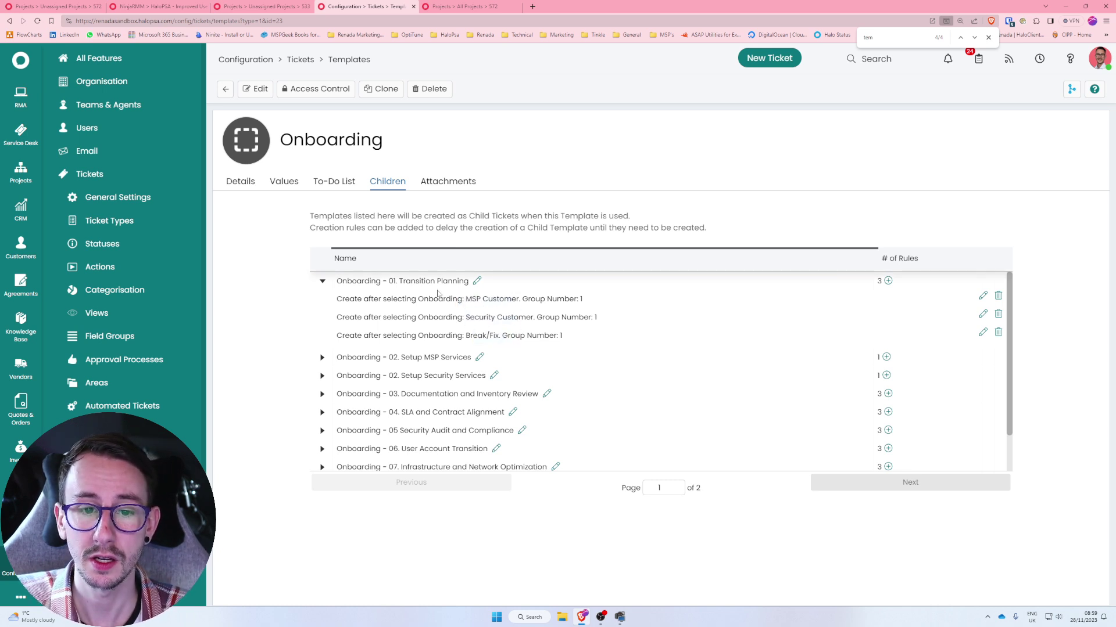
left_click_drag(384, 281, 435, 281)
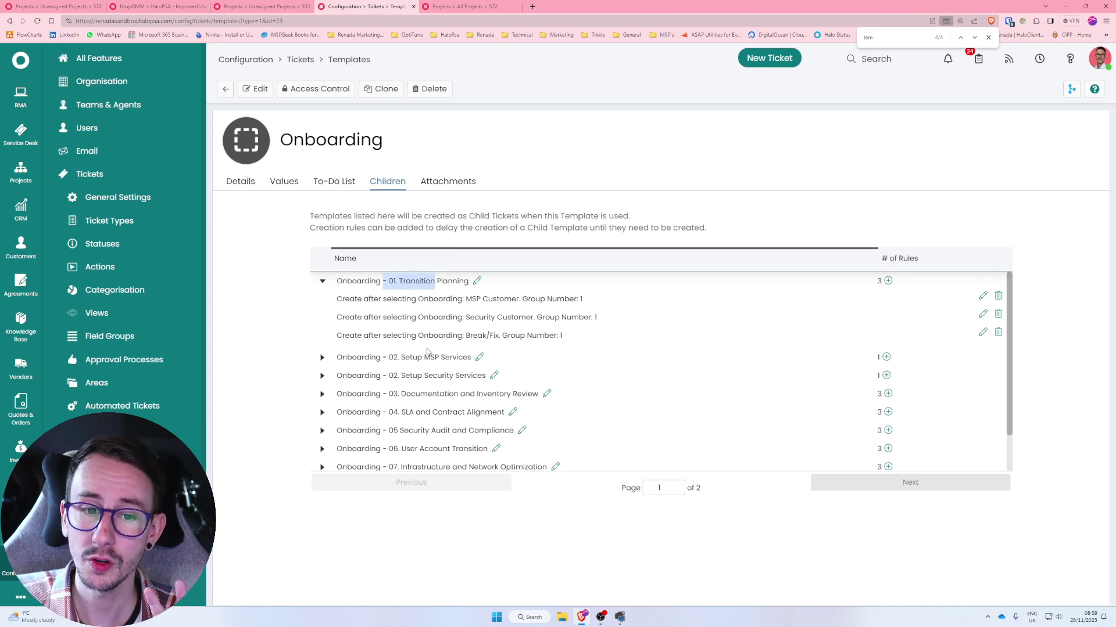
Compare the creation rules of the Onboarding - 02. Setup MSP Services and Setup Security Services child templates
left_click_drag(389, 357, 520, 375)
left_click(322, 375)
left_click(322, 357)
left_click(451, 358)
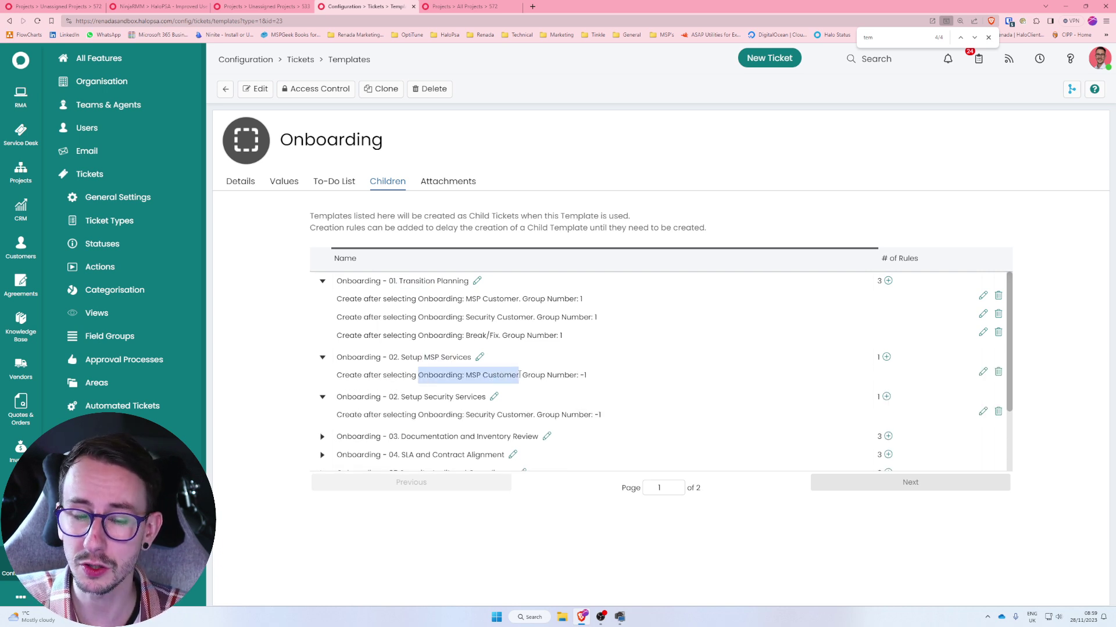
left_click_drag(469, 415, 544, 415)
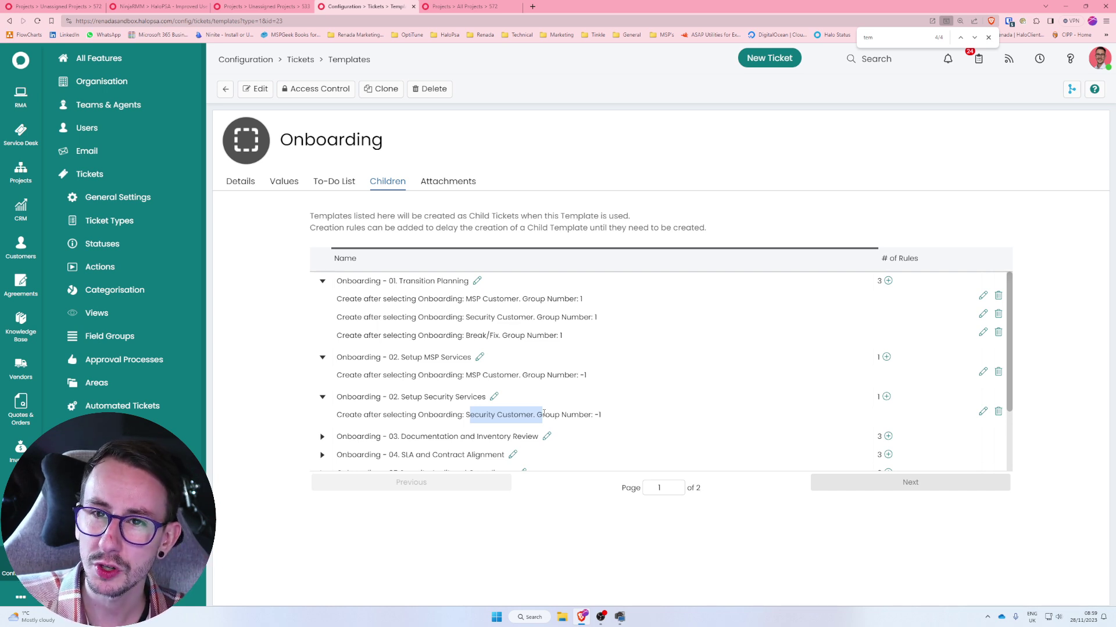
Examine the creation rules of the Onboarding - 04. SLA and Contract Alignment child template
scroll(478, 378, "down", 2)
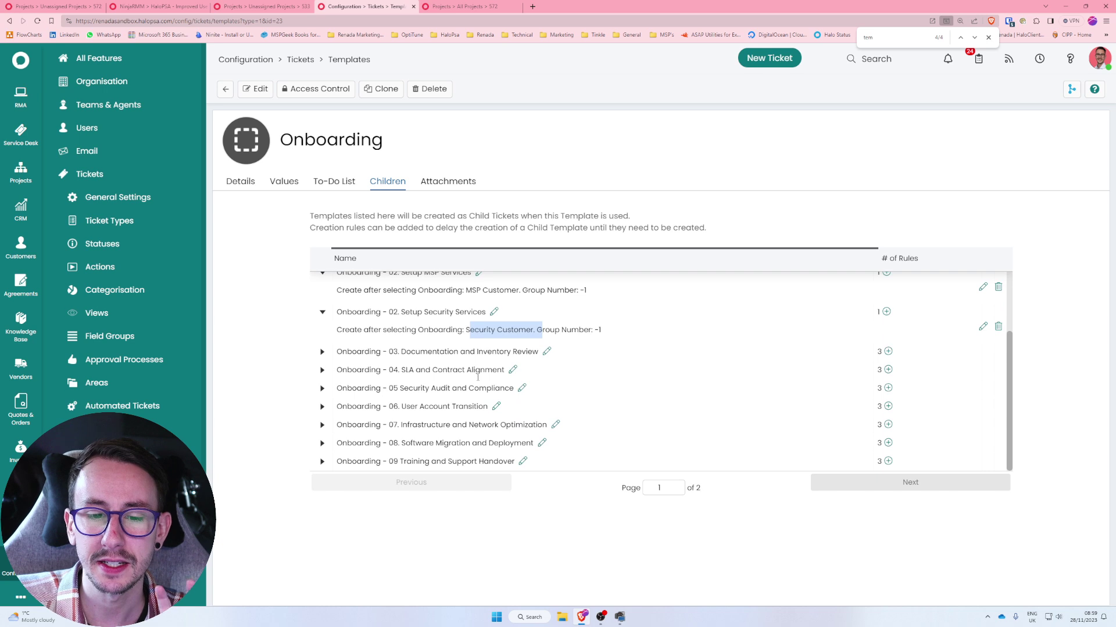
left_click(323, 372)
left_click_drag(323, 378, 580, 420)
left_click(580, 420)
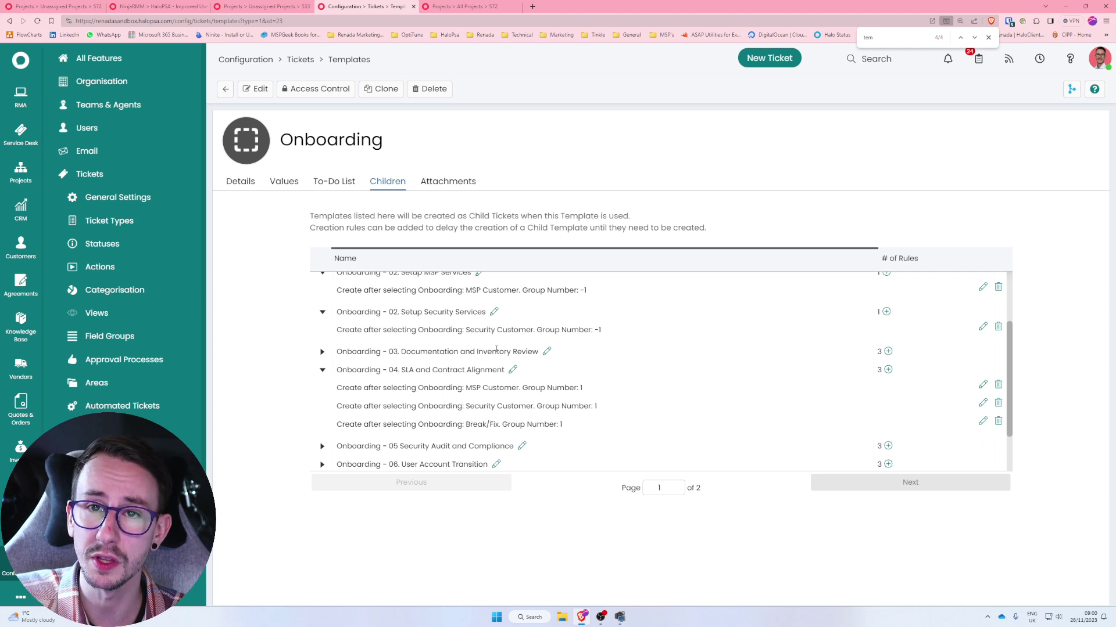
scroll(499, 349, "up", 2)
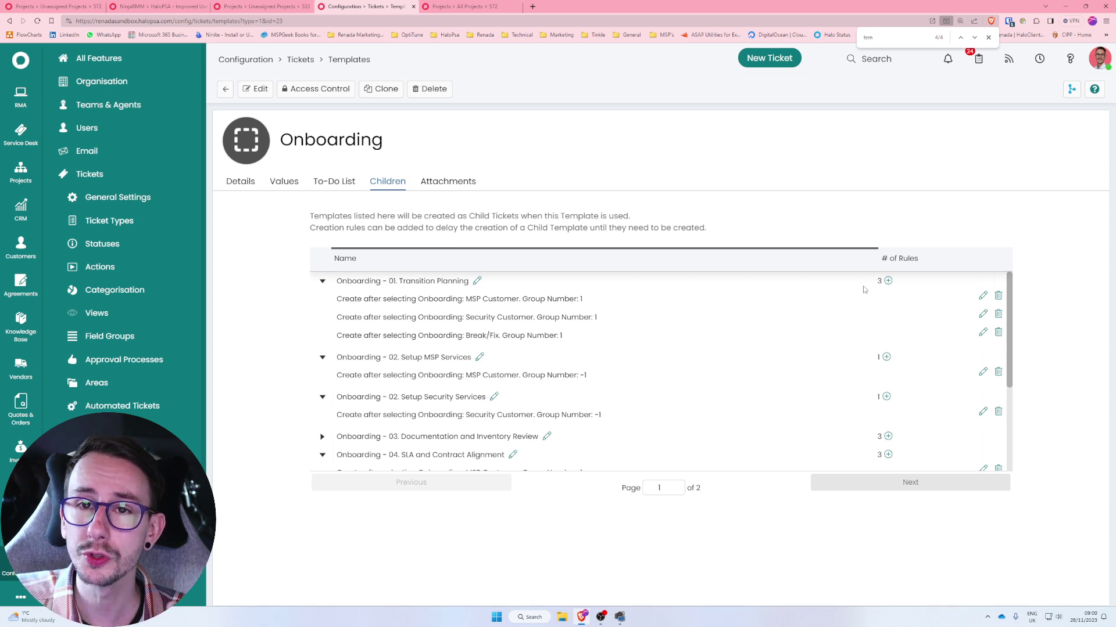
Create a new unassigned project for General User with summary and details both set to Test, and submit it
left_click(21, 169)
left_click(100, 163)
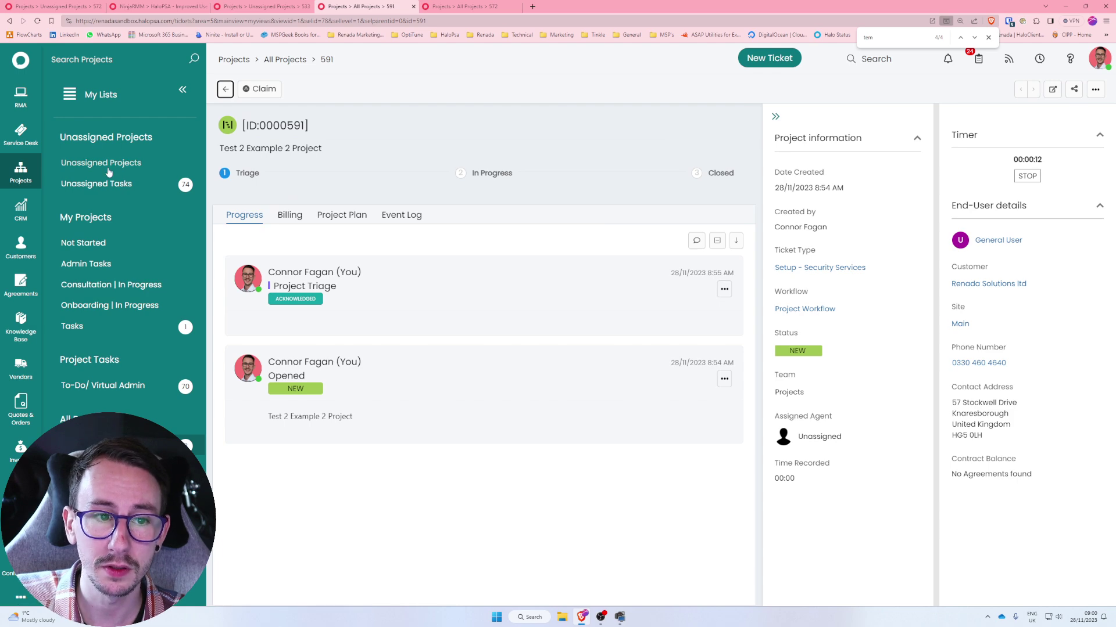
left_click(1069, 88)
left_click(1059, 110)
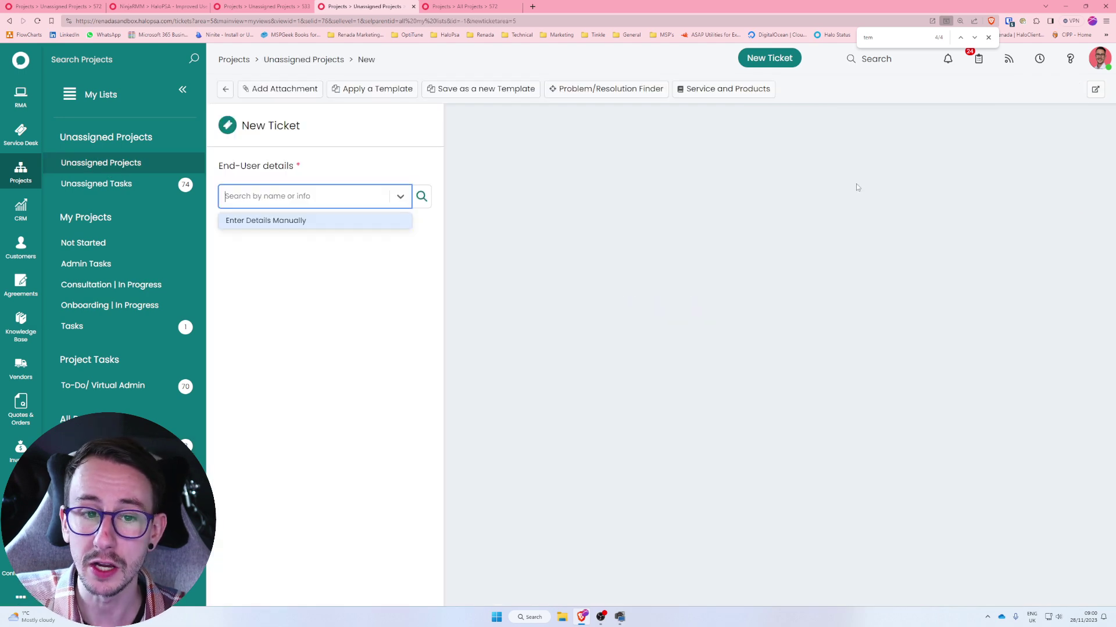
type("Ge")
left_click(271, 223)
type("Test")
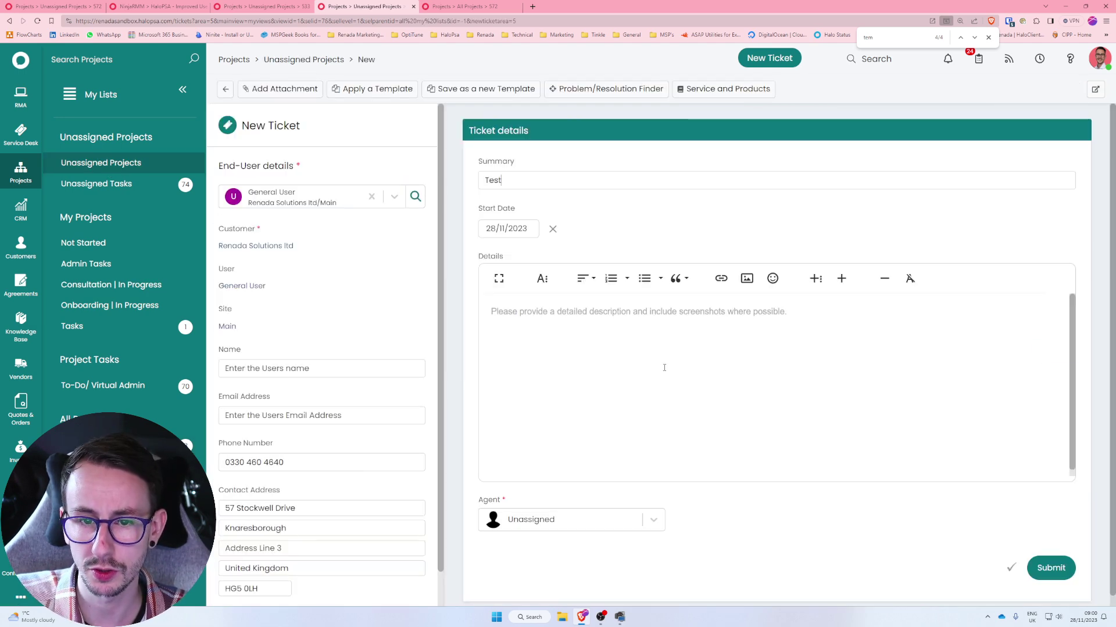
left_click(697, 314)
type("Test")
left_click(1060, 574)
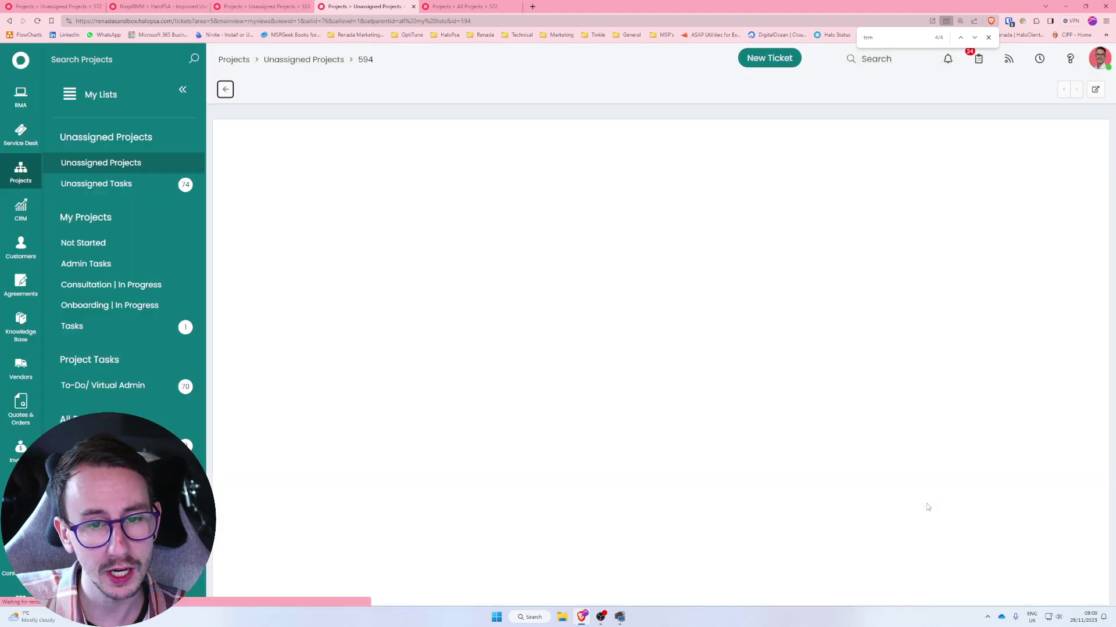
Start Project Triage on the new Test project, examine the category options for Setup - Security Services, and leave without saving
left_click(278, 90)
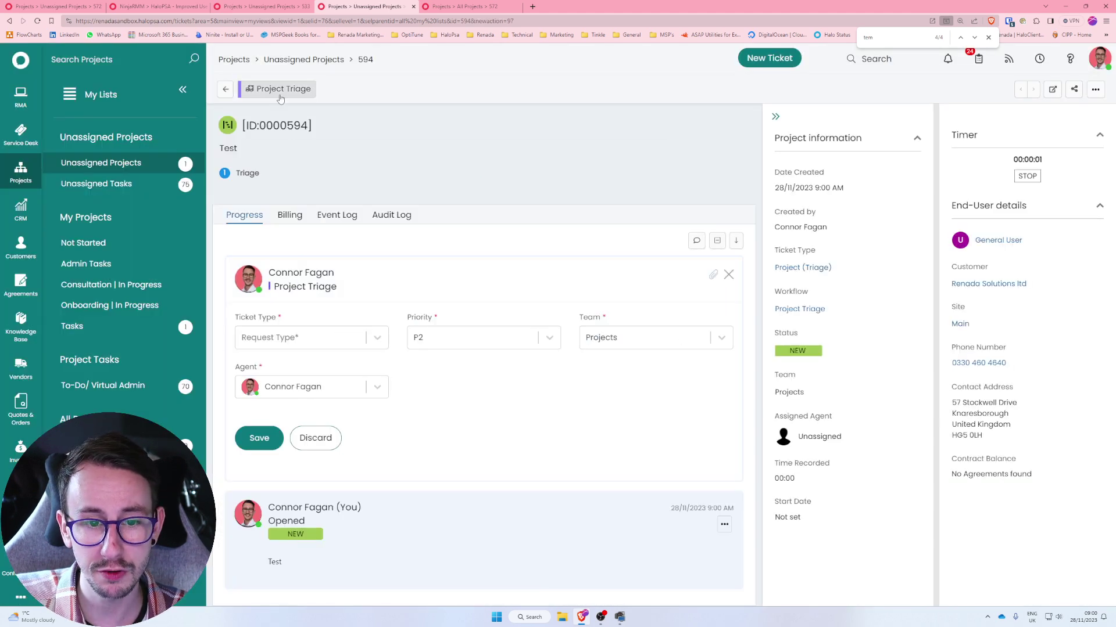
left_click(333, 342)
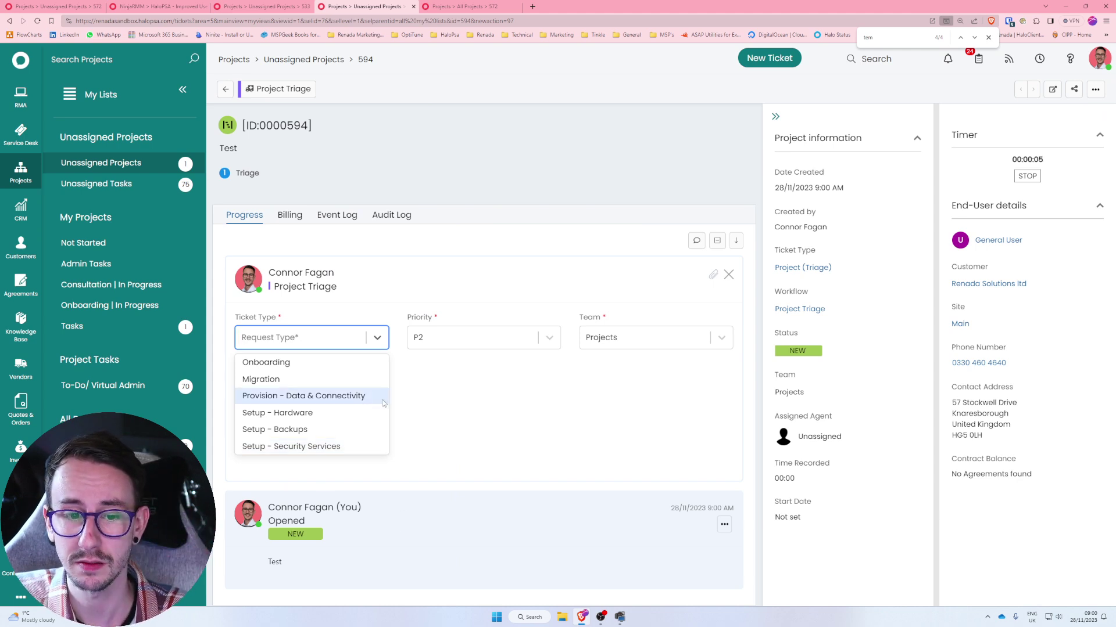
left_click(302, 446)
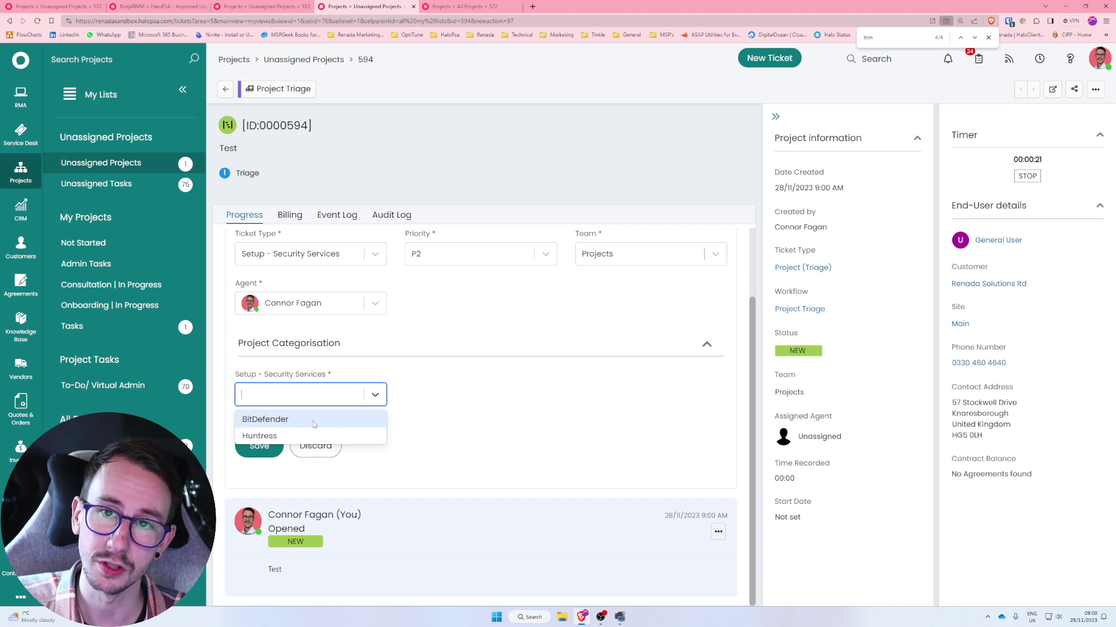
left_click(456, 439)
left_click(225, 89)
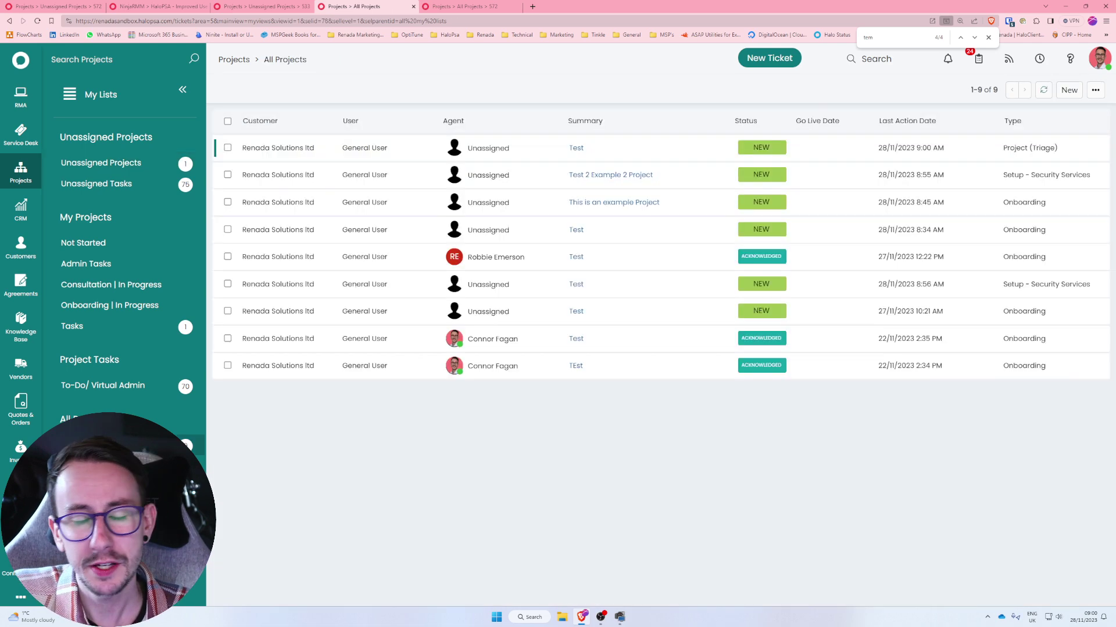
Open the project "This is an example Project" from All Projects and review its Kanban project task cards
left_click(349, 148)
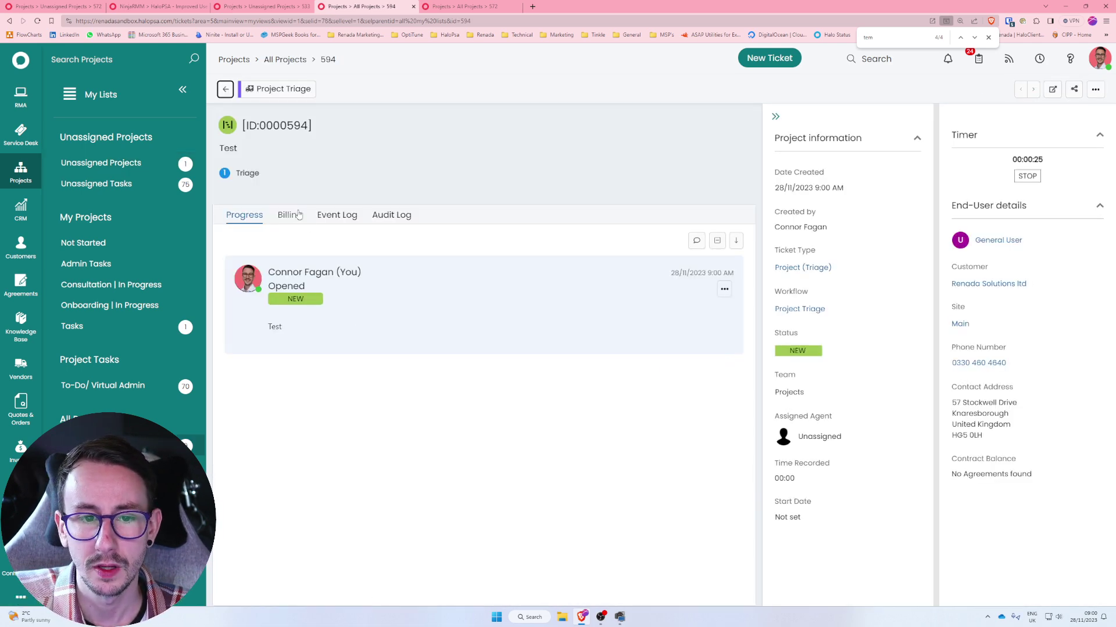
left_click(226, 89)
left_click(432, 200)
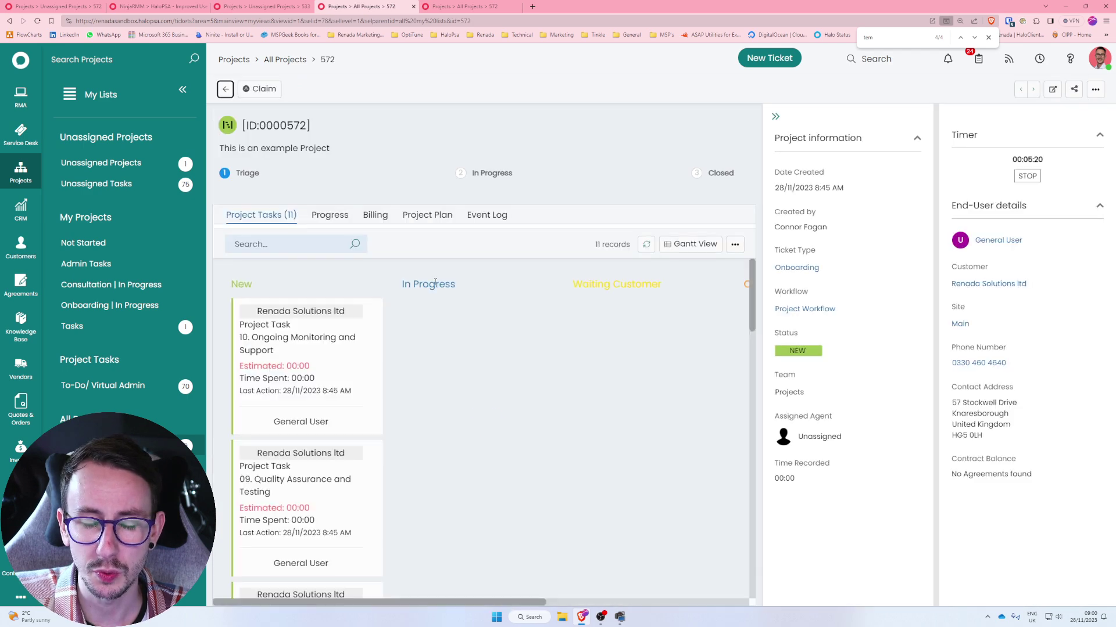
scroll(349, 378, "down", 6)
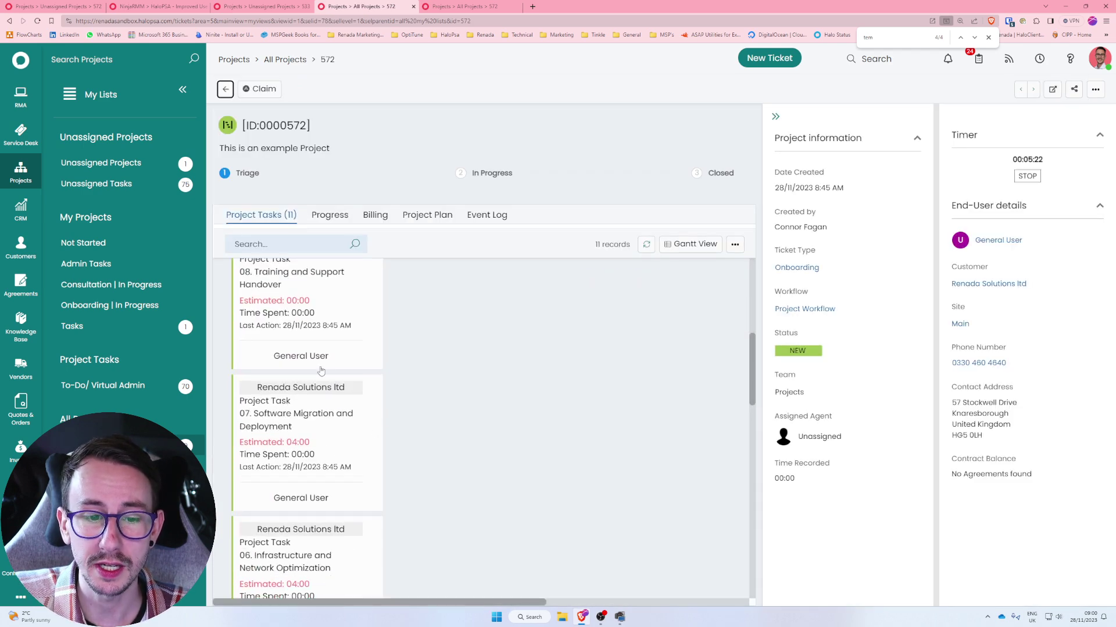
scroll(336, 448, "down", 12)
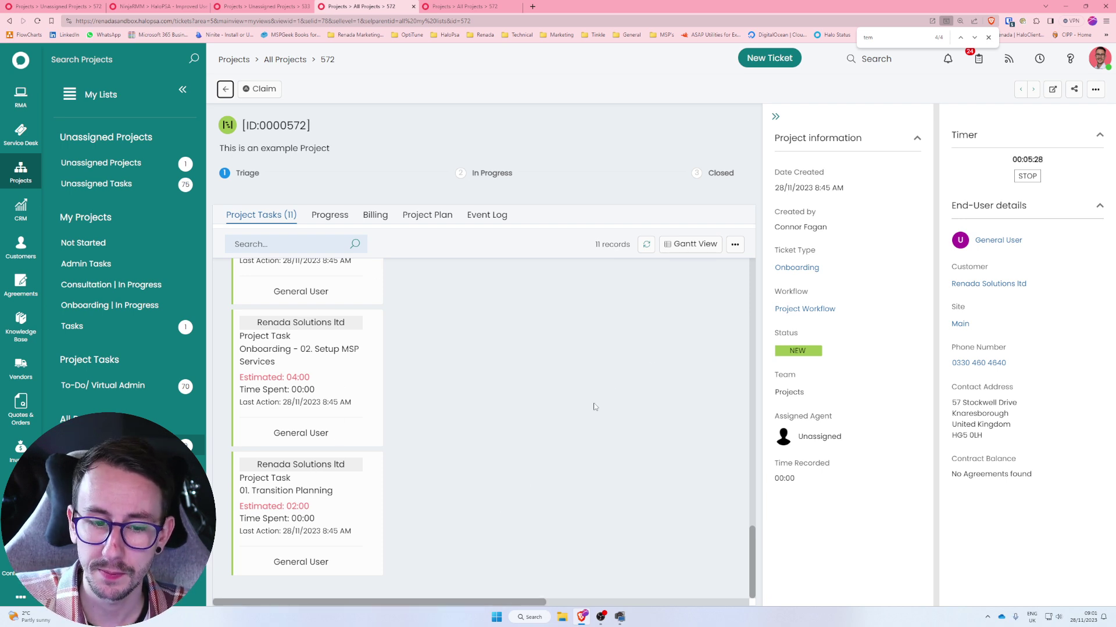
Examine the Kanban Card Layout HTML in the Project Tasks View column profile, and close the profile without saving
left_click(739, 245)
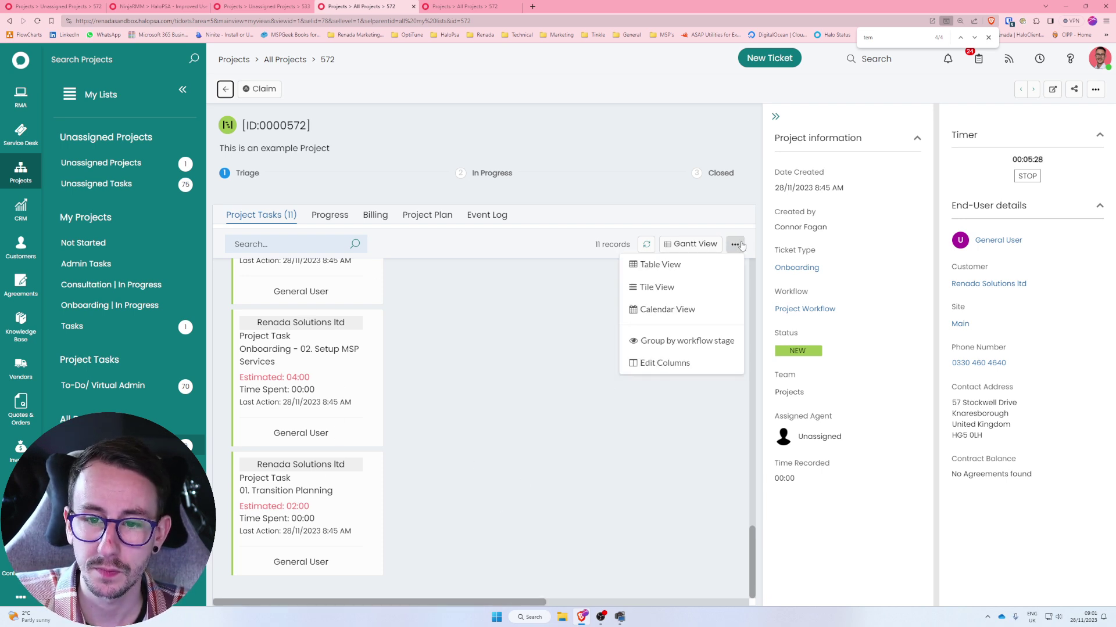
left_click(694, 362)
left_click(523, 416)
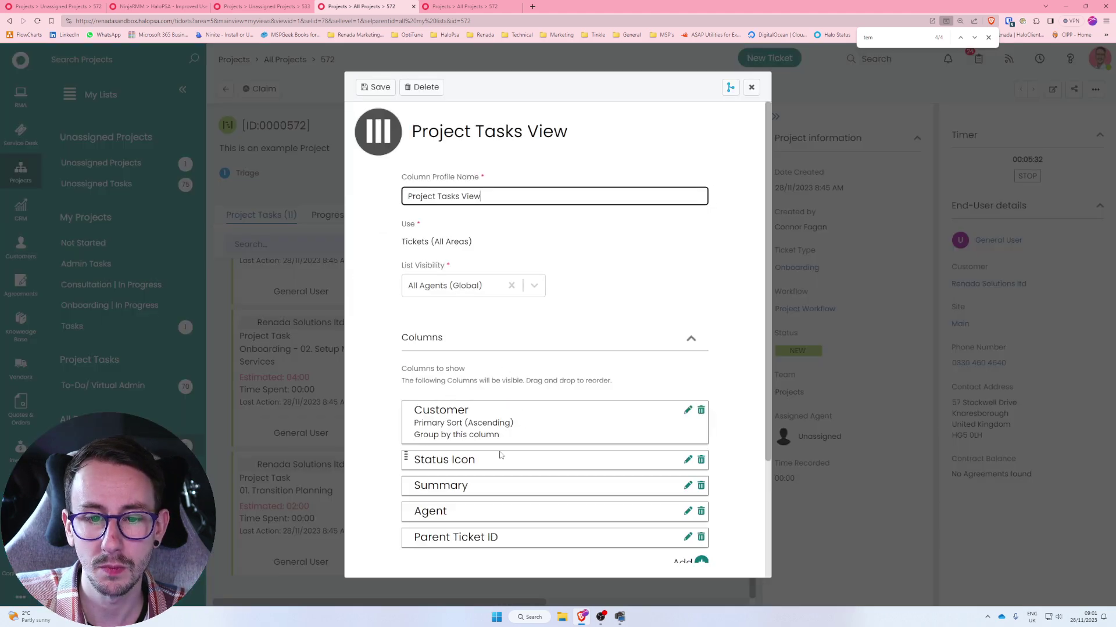
scroll(499, 455, "down", 3)
left_click(496, 489)
scroll(401, 473, "down", 4)
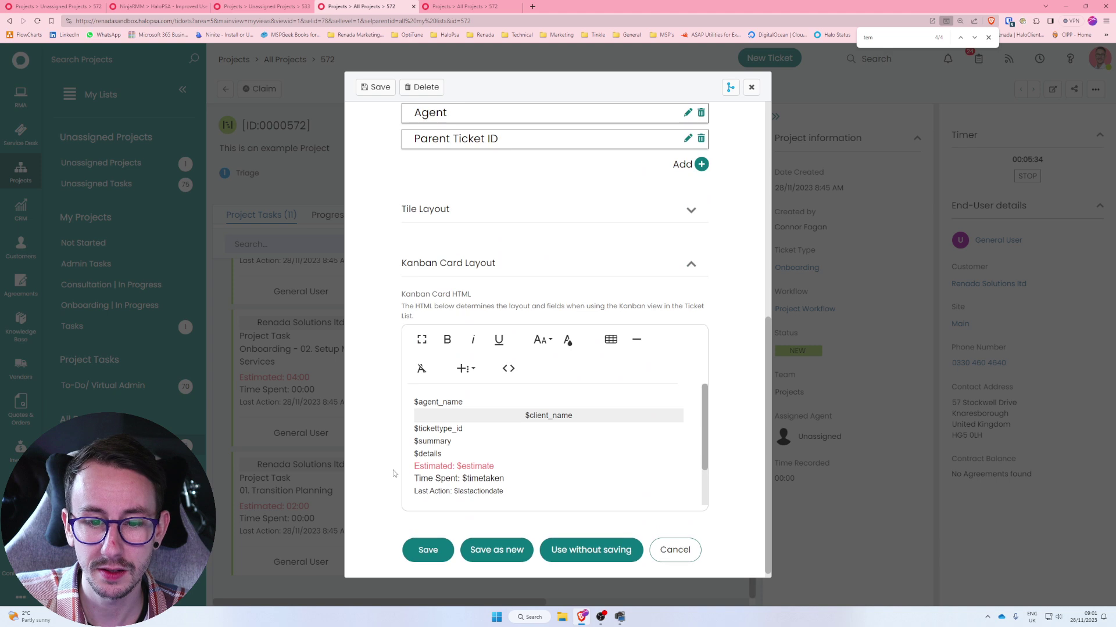
scroll(610, 465, "down", 2)
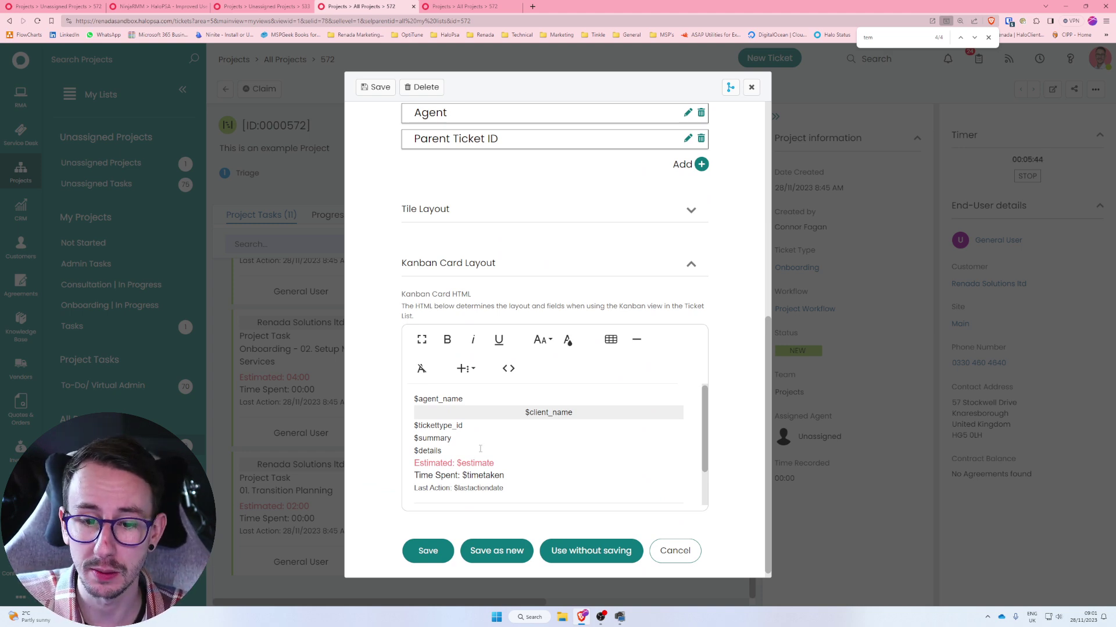
scroll(480, 448, "down", 2)
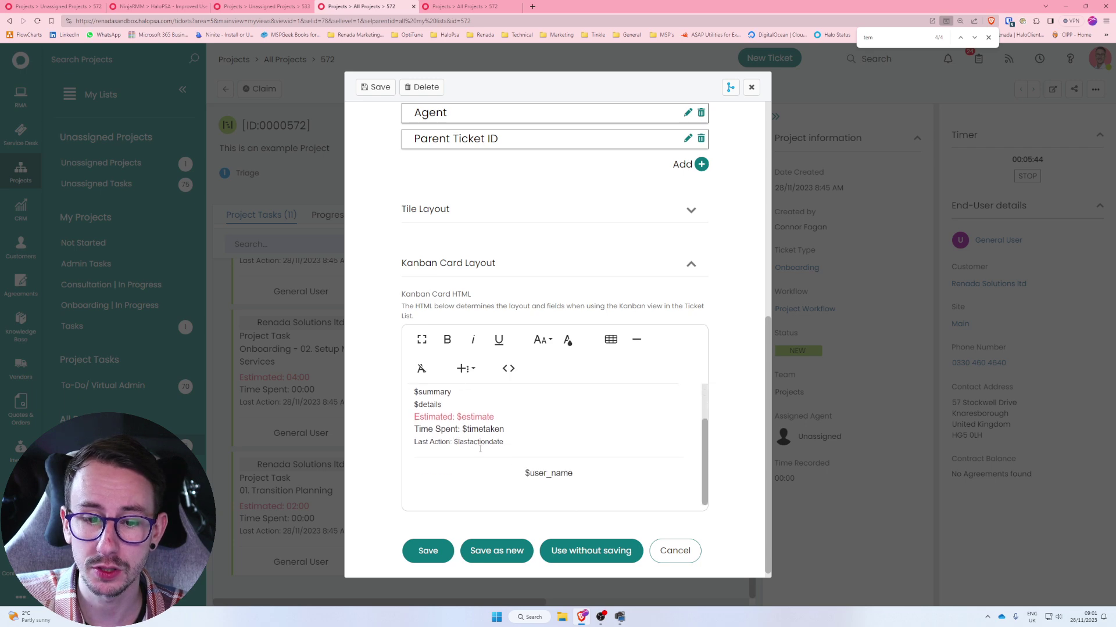
left_click(673, 552)
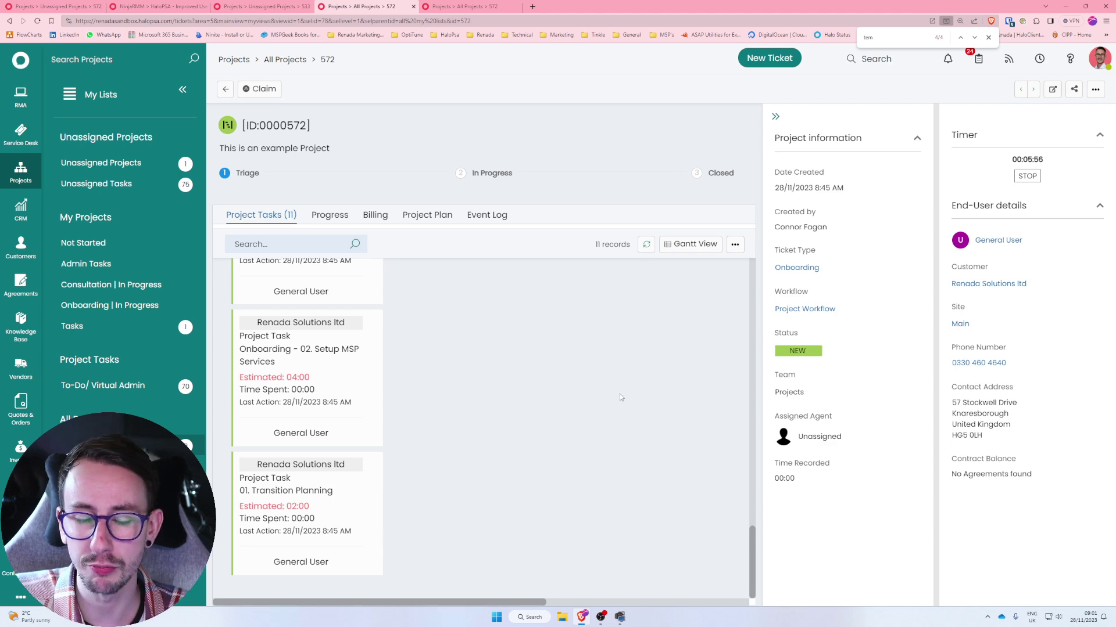
Move the task card 10. Ongoing Monitoring and Support from New to In Progress and on to Waiting Customer
scroll(321, 492, "up", 10)
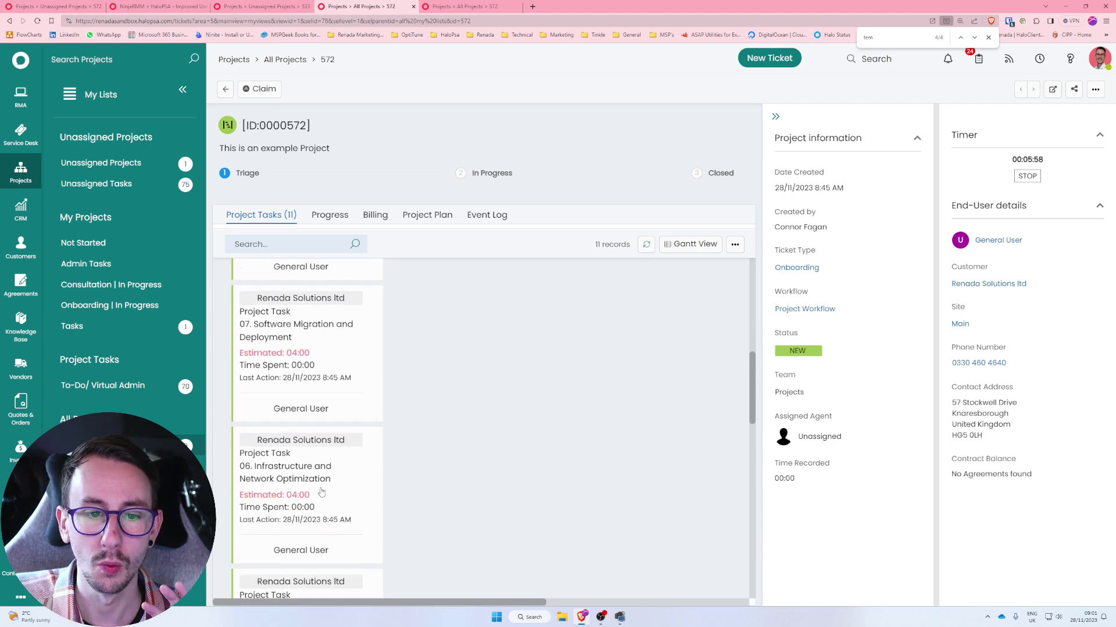
scroll(321, 492, "up", 5)
left_click_drag(294, 354, 430, 349)
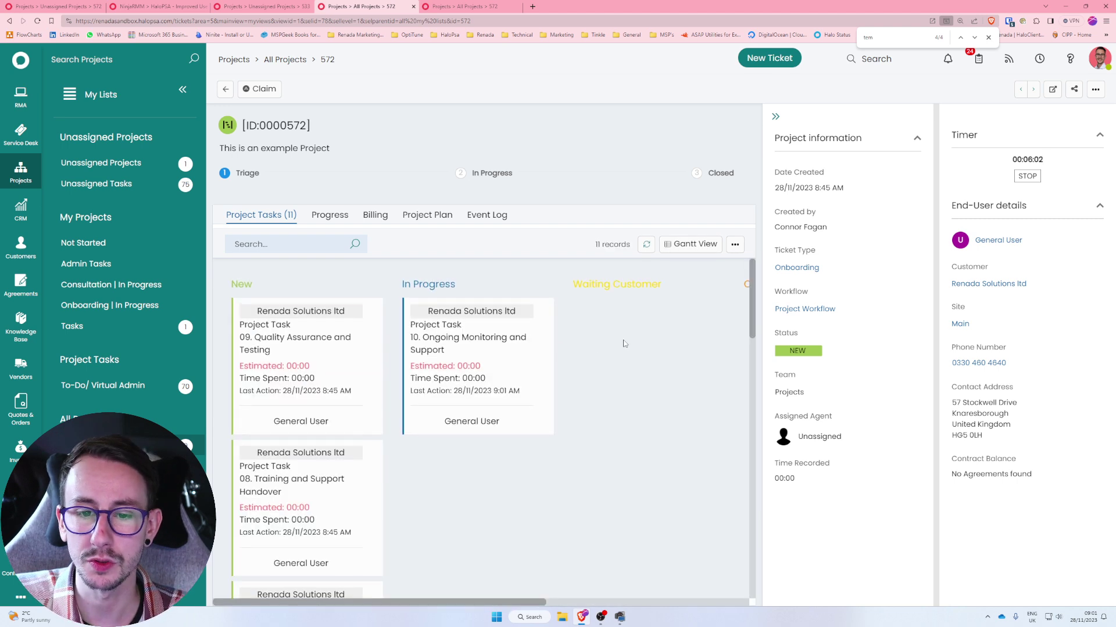
left_click_drag(500, 356, 649, 387)
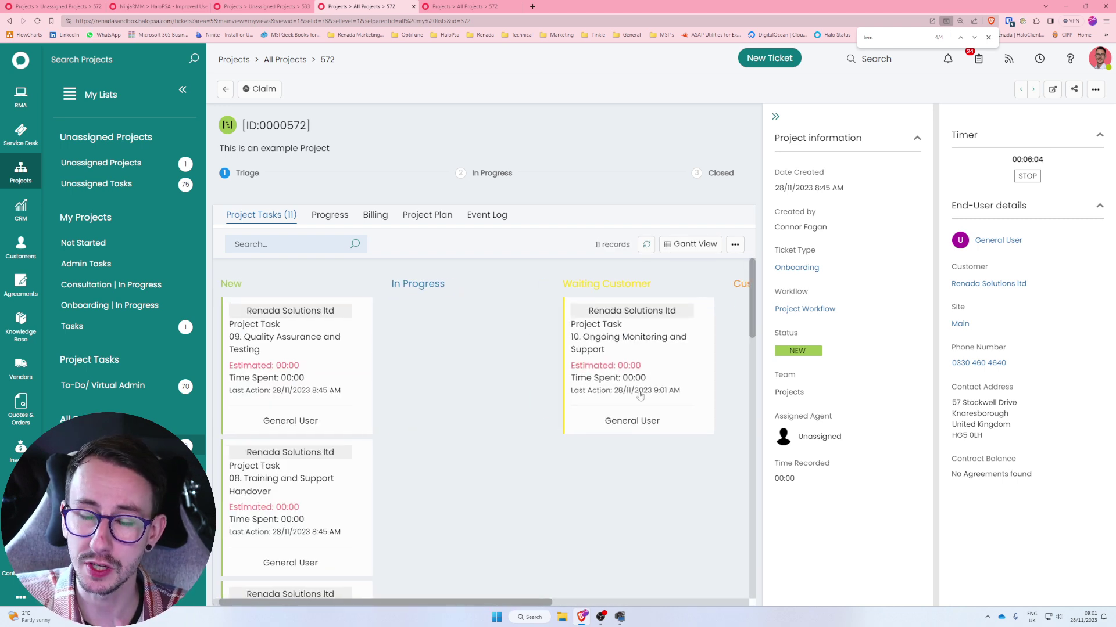